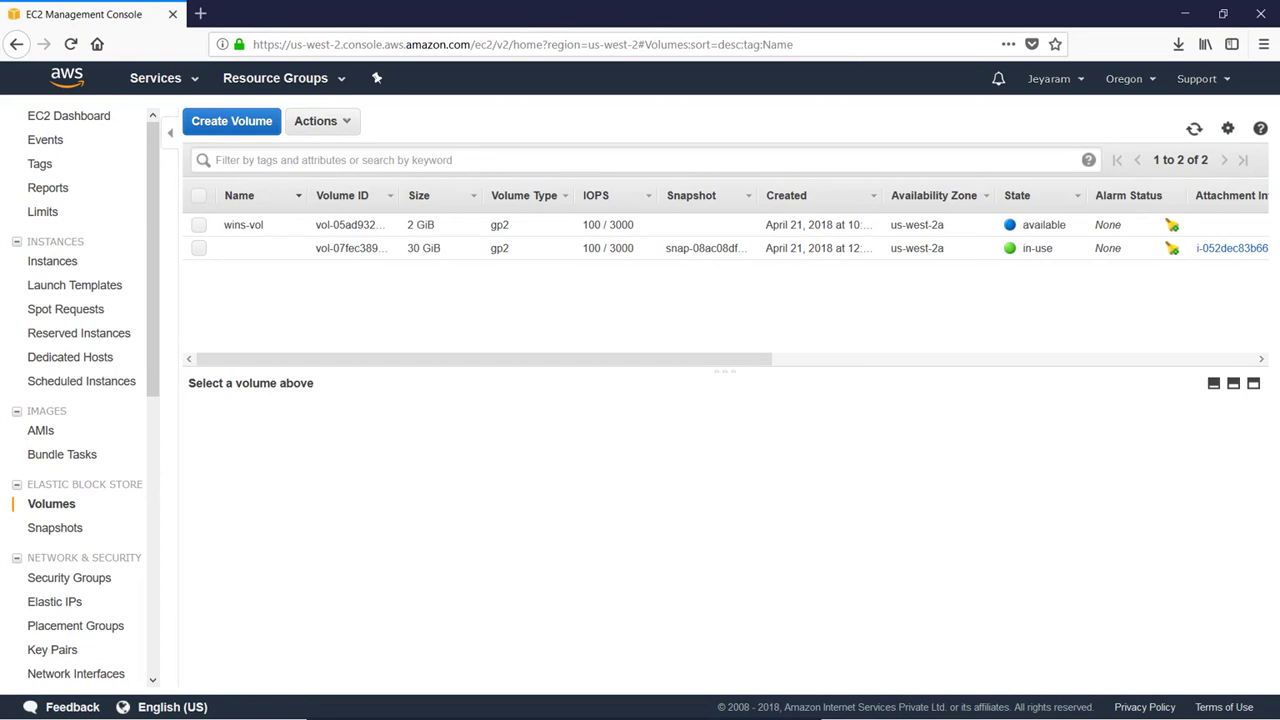
- Attach the wins-vol volume to the running instance i-052dec83b66152828 as device xvdf
{"action": "left_click", "coordinate": [200, 225]}
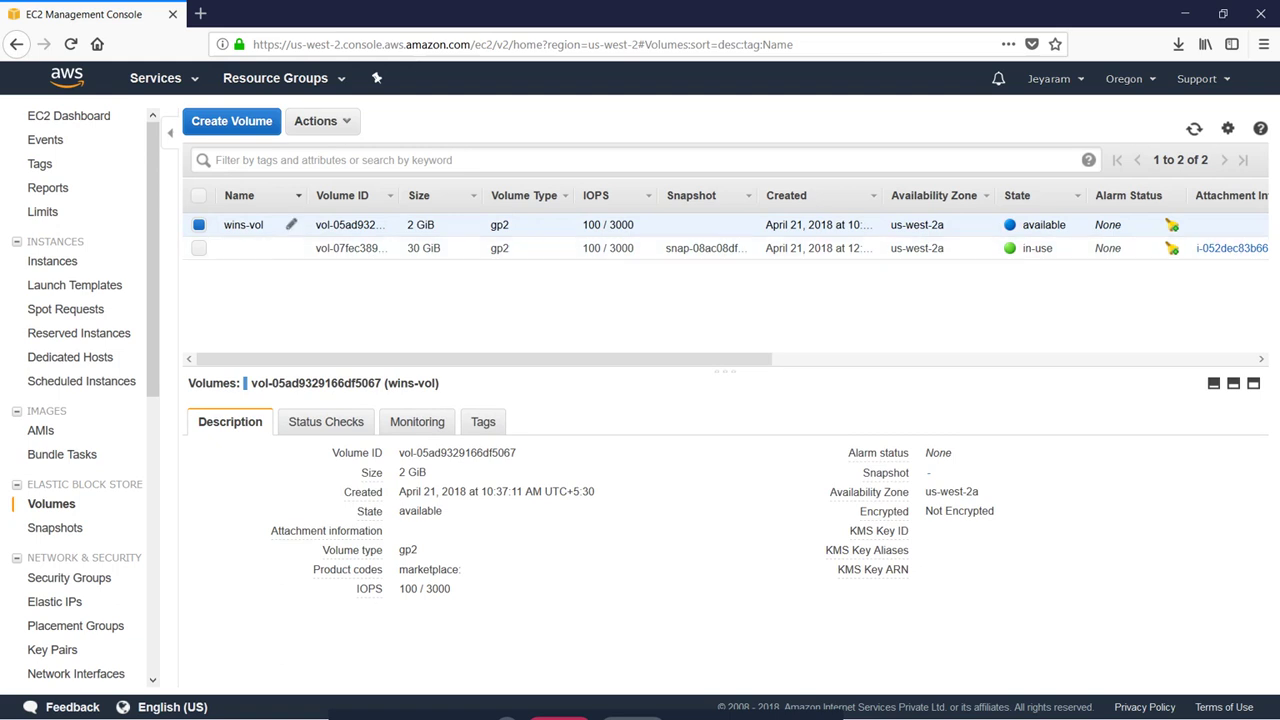
{"action": "left_click", "coordinate": [342, 126]}
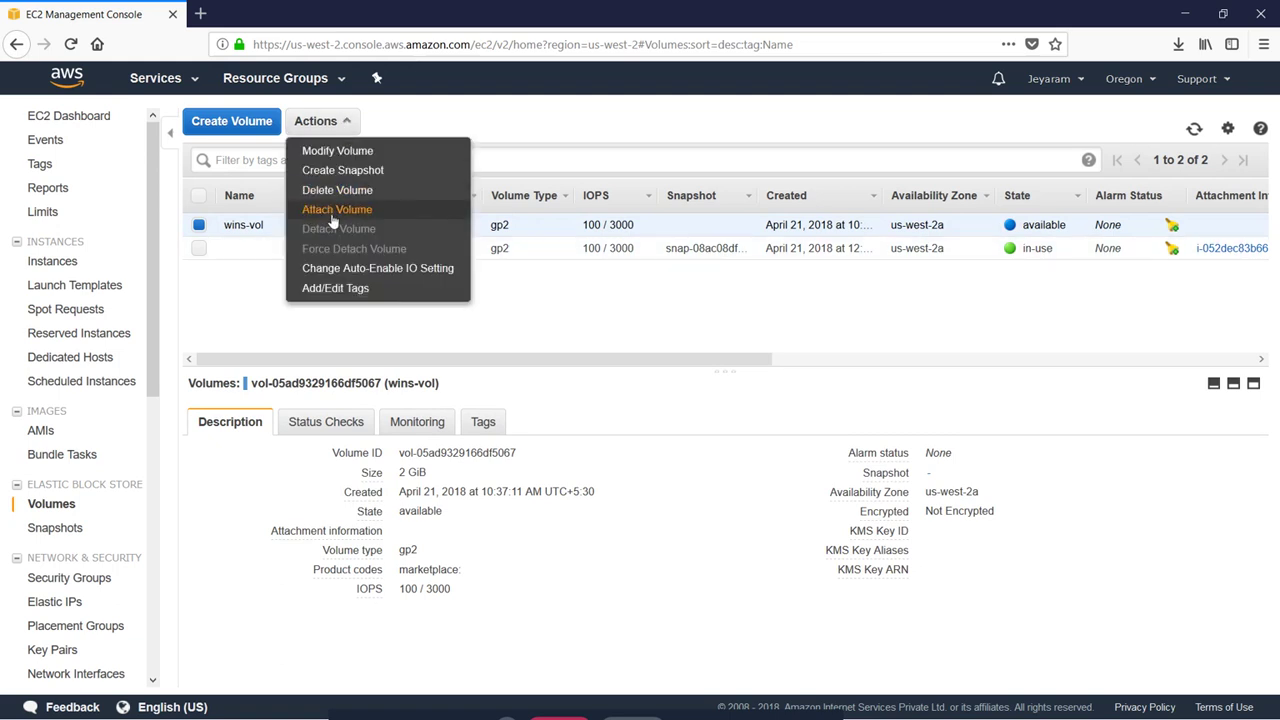
{"action": "left_click", "coordinate": [336, 210]}
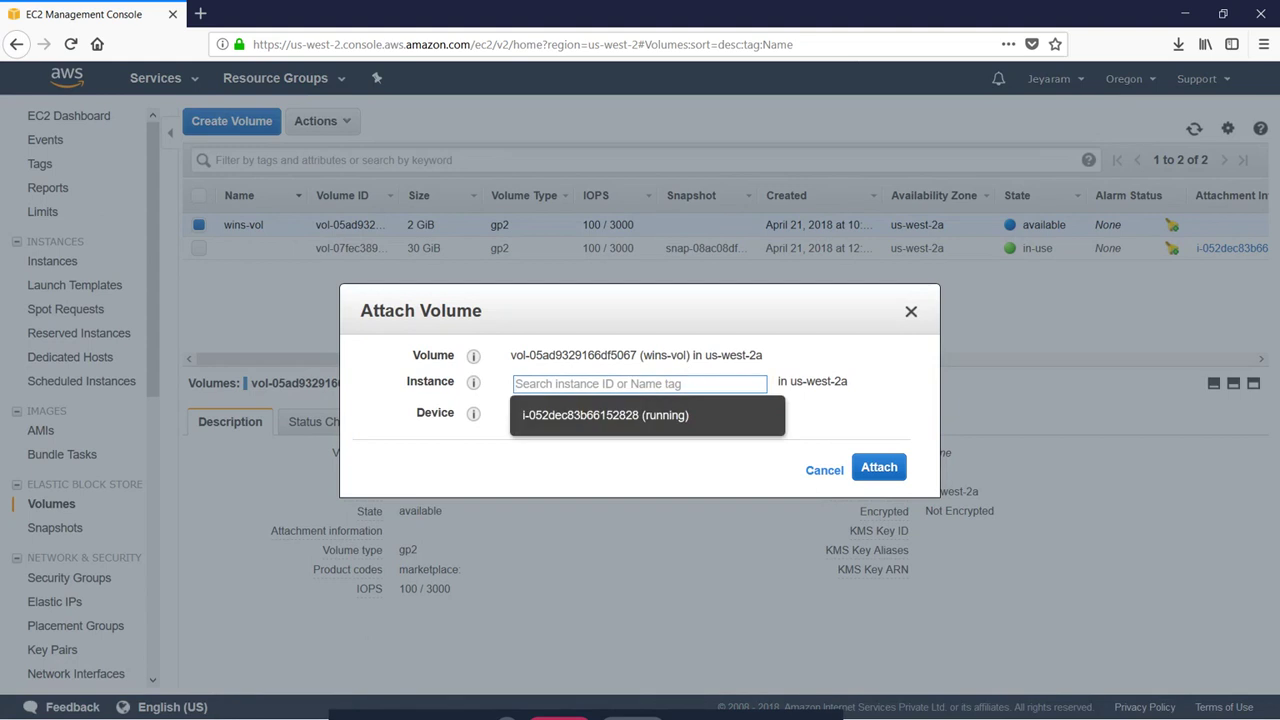
{"action": "left_click", "coordinate": [645, 418]}
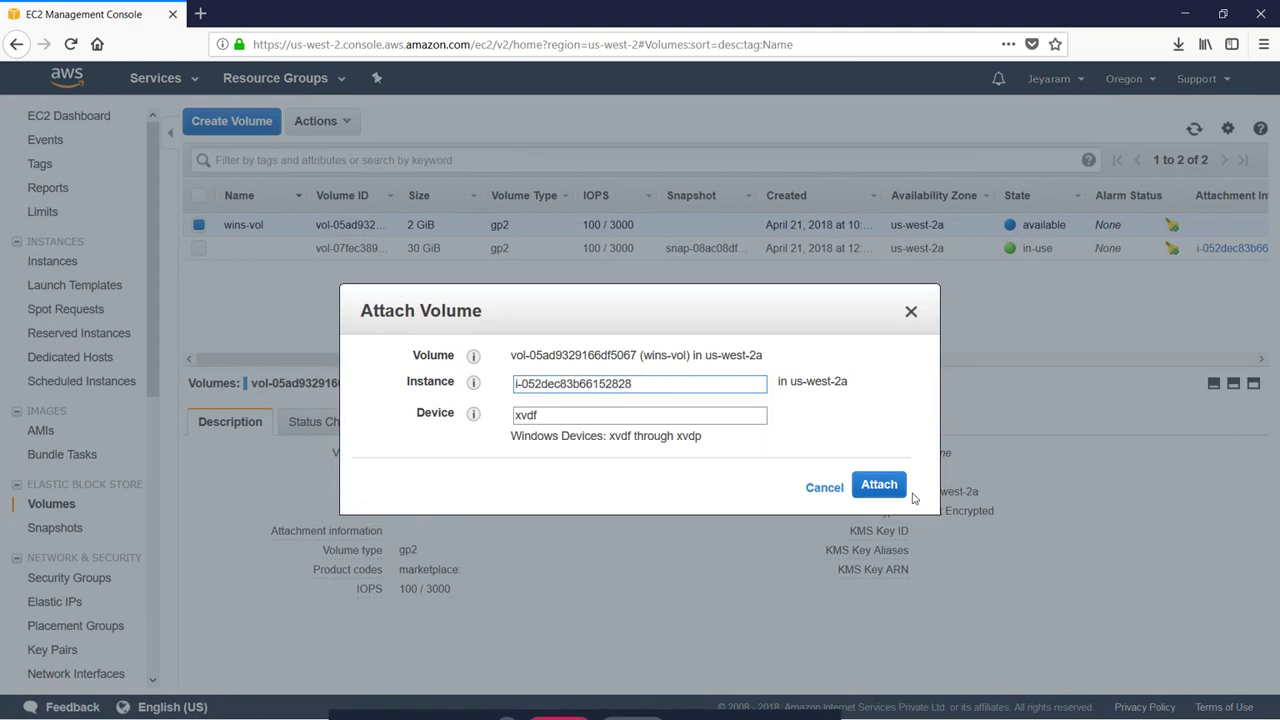
{"action": "left_click", "coordinate": [886, 488]}
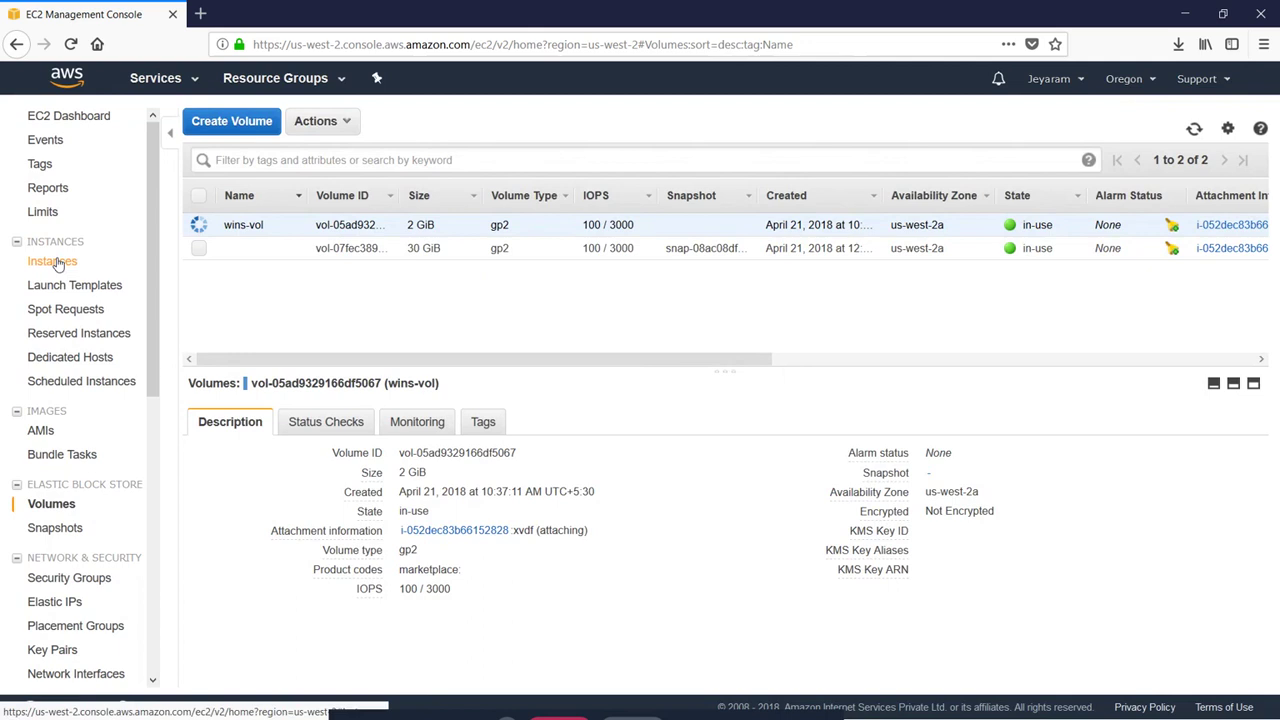
- Name the running instance "windows machine" in the instances list
{"action": "left_click", "coordinate": [52, 261]}
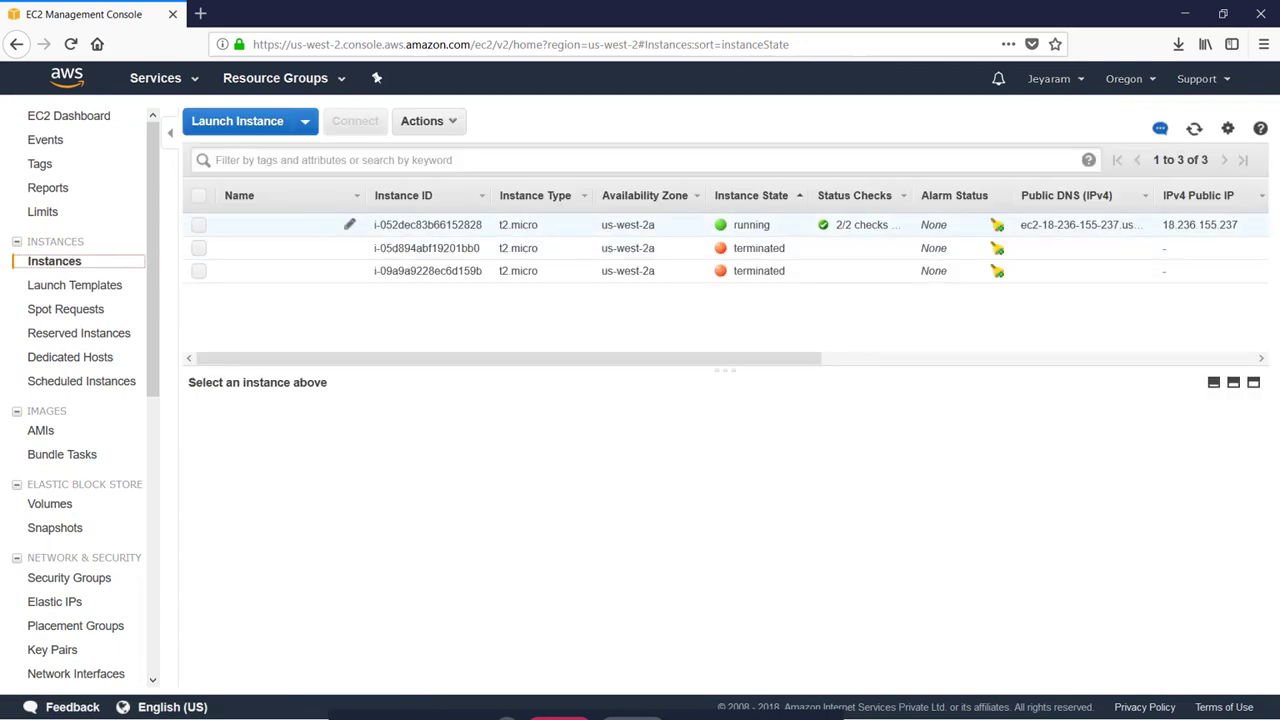
{"action": "left_click", "coordinate": [349, 224]}
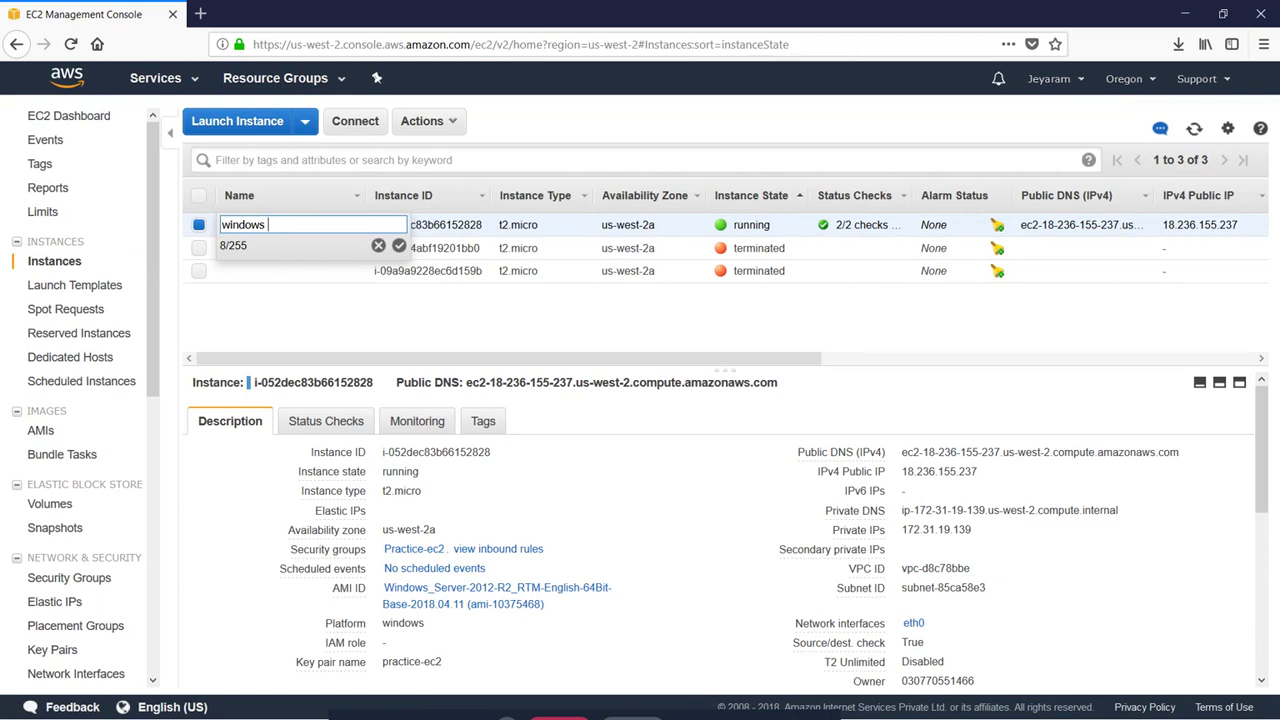
{"action": "type", "text": "windows mainchine"}
{"action": "left_click", "coordinate": [399, 245]}
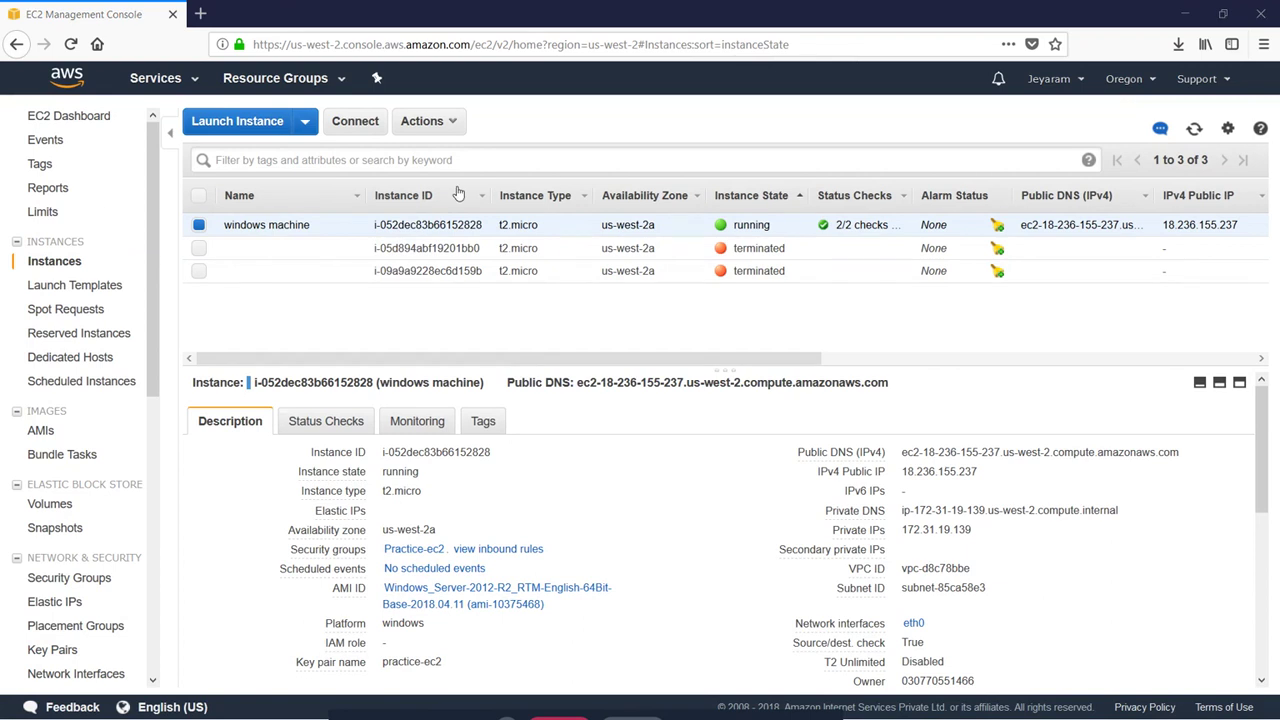
- Check the attachment information of the two volumes in the volumes list
{"action": "left_click", "coordinate": [50, 504]}
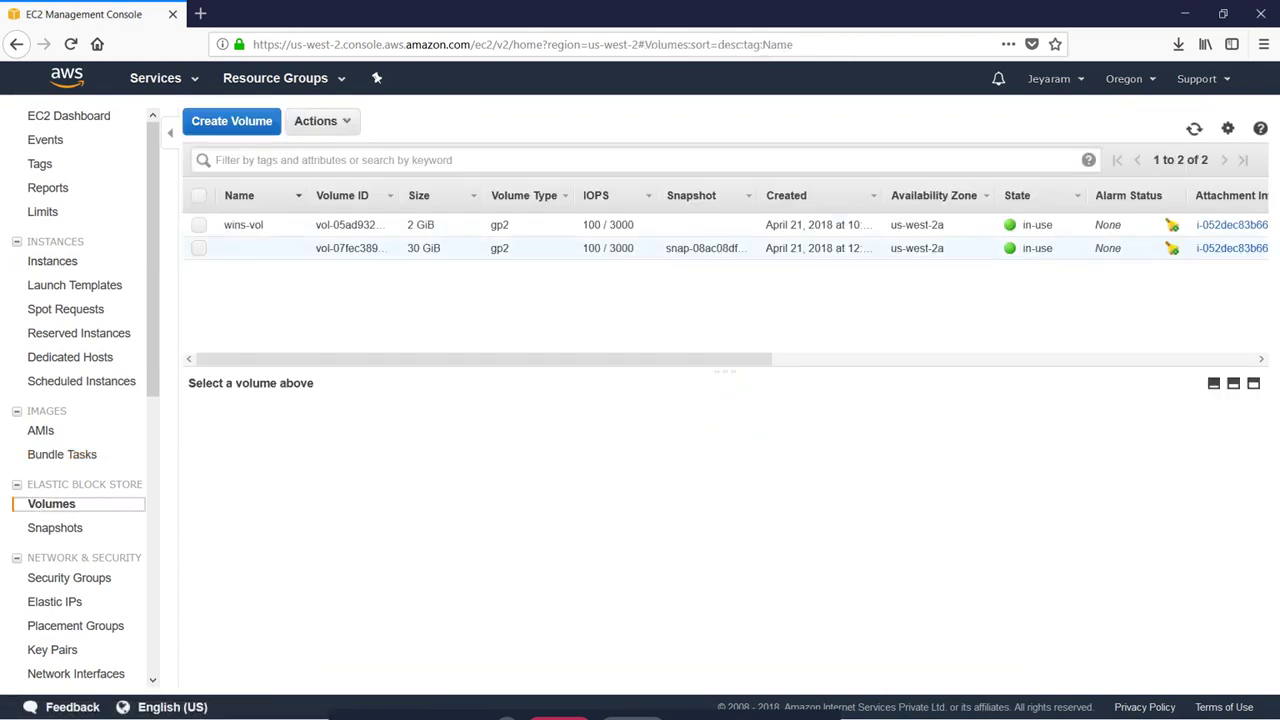
{"action": "key", "text": "alt"}
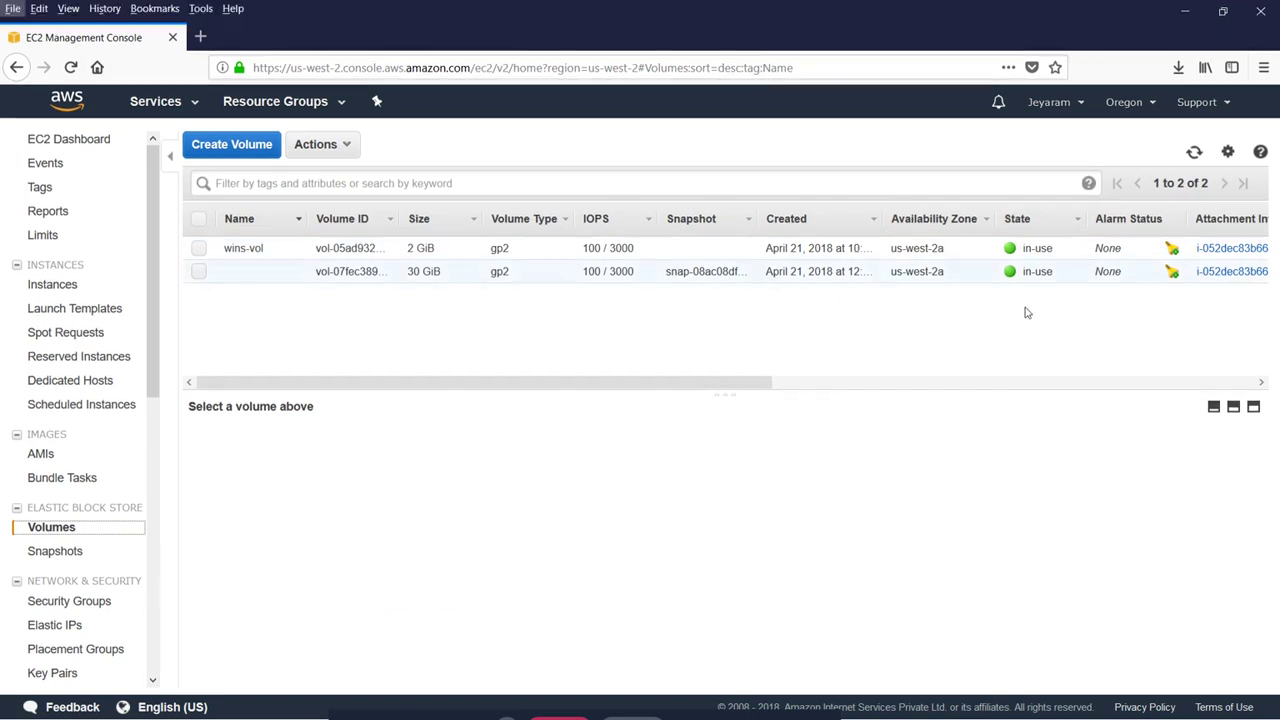
{"action": "left_click_drag", "start_coordinate": [705, 380], "coordinate": [989, 366]}
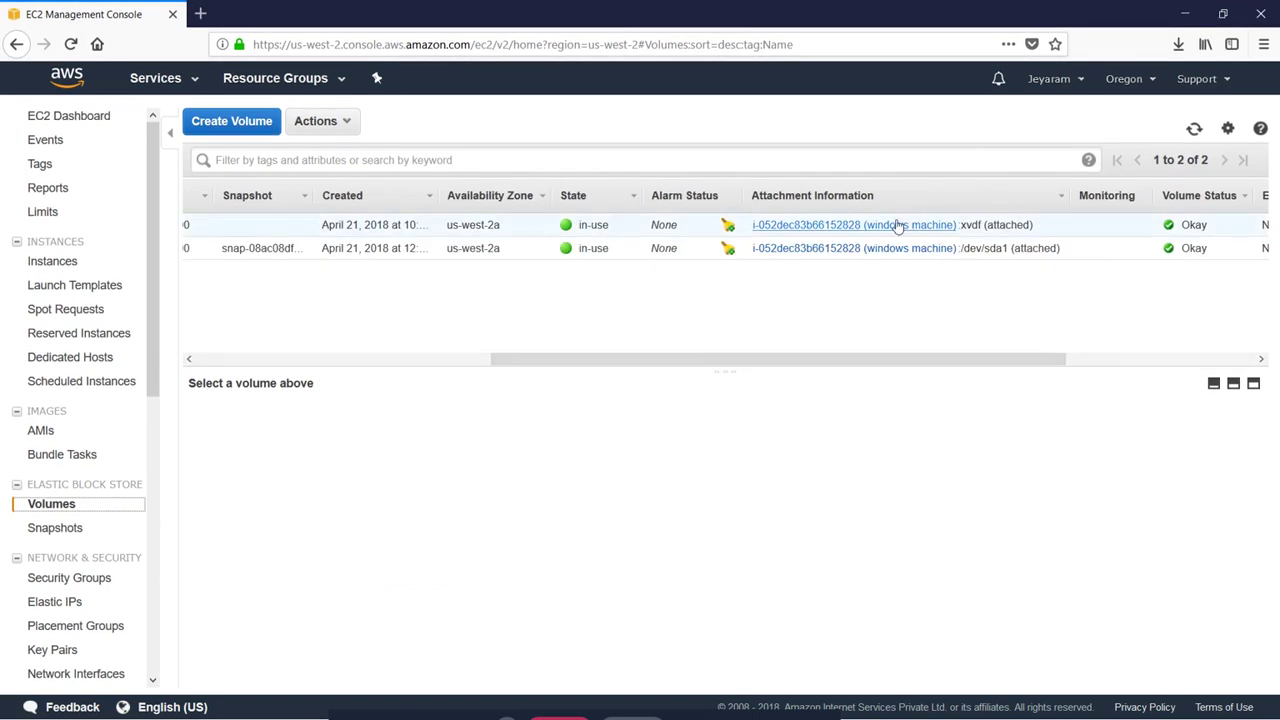
{"action": "left_click_drag", "start_coordinate": [863, 358], "coordinate": [346, 362]}
- Switch briefly to the instance's remote desktop session, return to the EC2 console and select the wins-vol volume
{"action": "key", "text": "alt+Tab"}
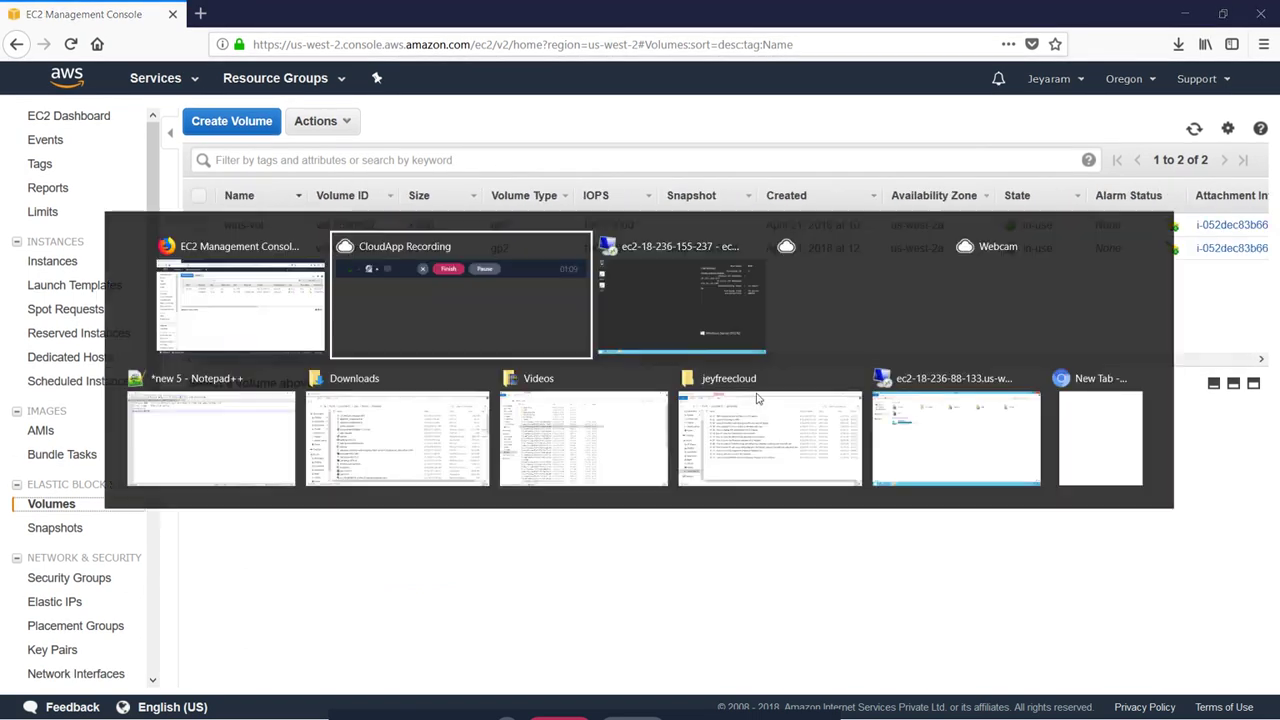
{"action": "key", "text": "alt+Tab"}
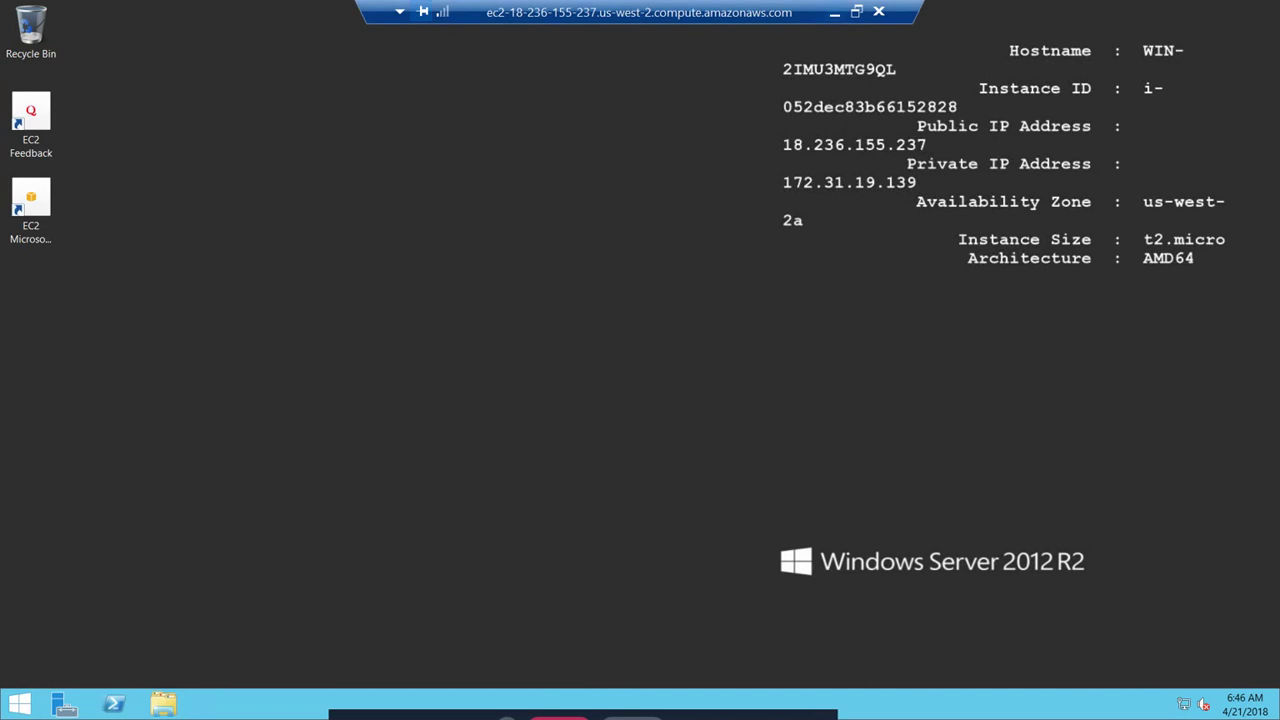
{"action": "left_click", "coordinate": [834, 13]}
{"action": "left_click", "coordinate": [735, 222]}
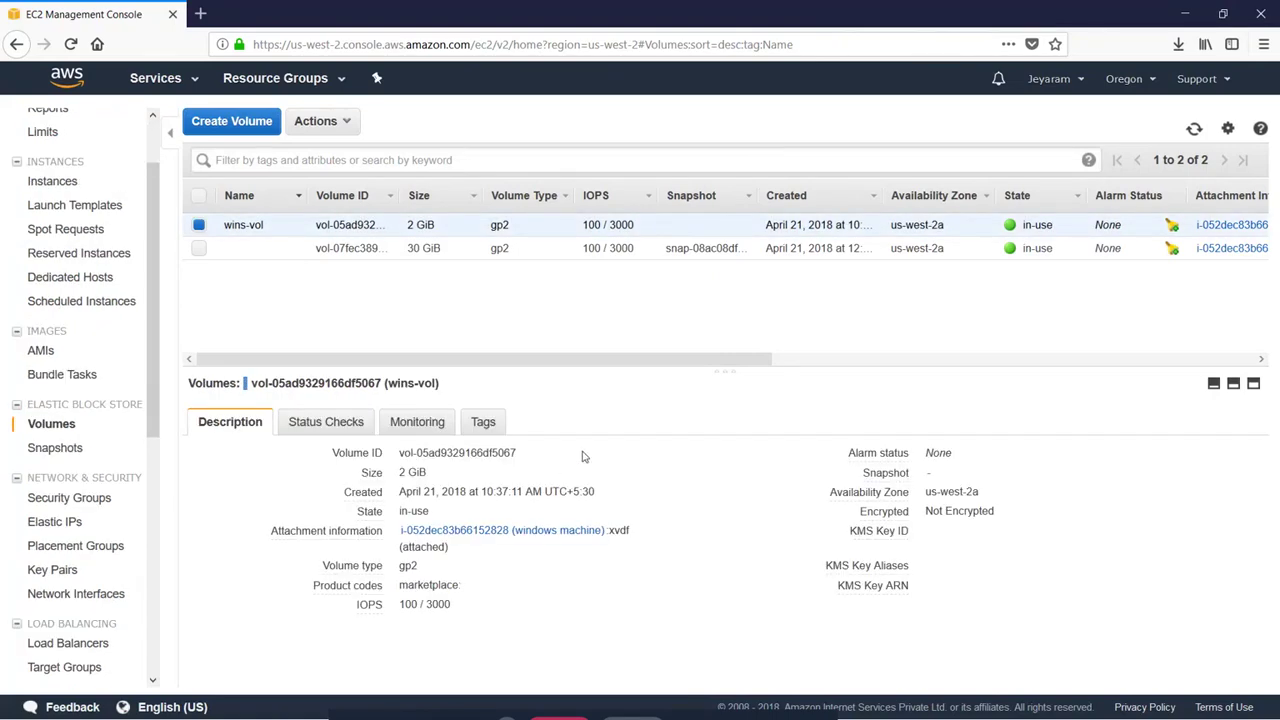
- Switch to the Windows Server remote desktop session, examine the folders on New Volume (D:), and return to the EC2 console
{"action": "key", "text": "alt+Tab"}
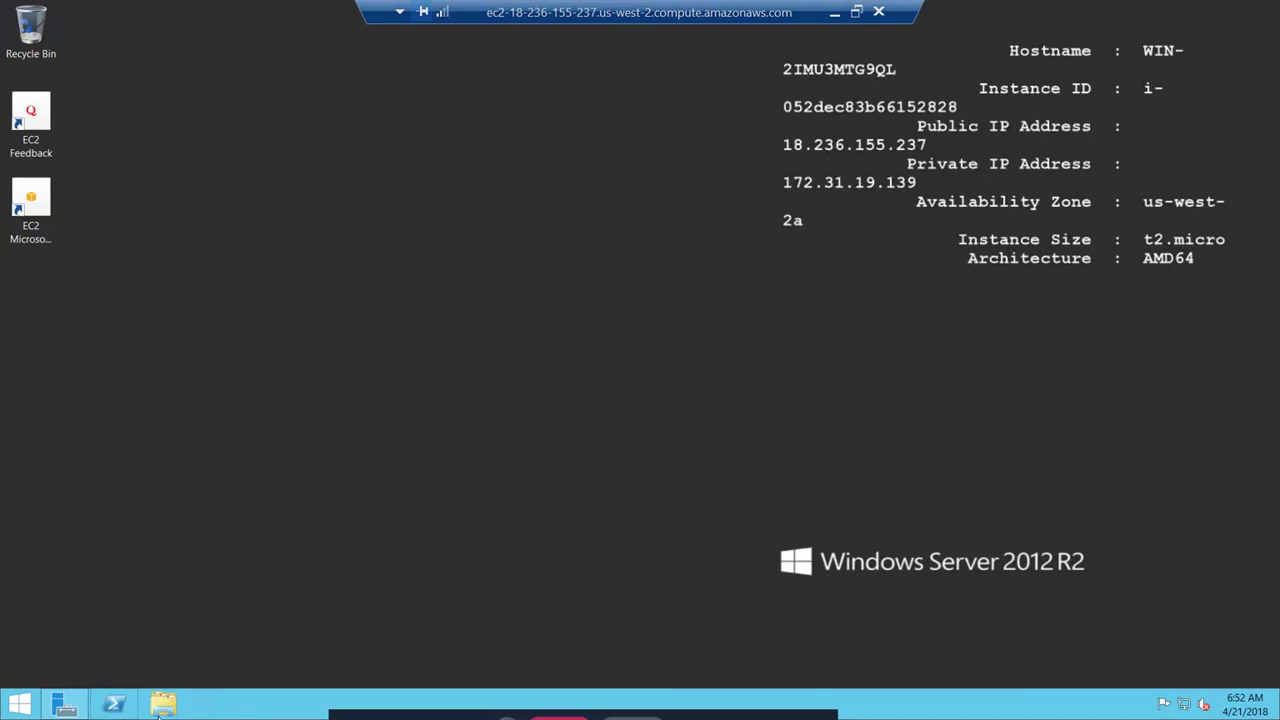
{"action": "left_click", "coordinate": [175, 701]}
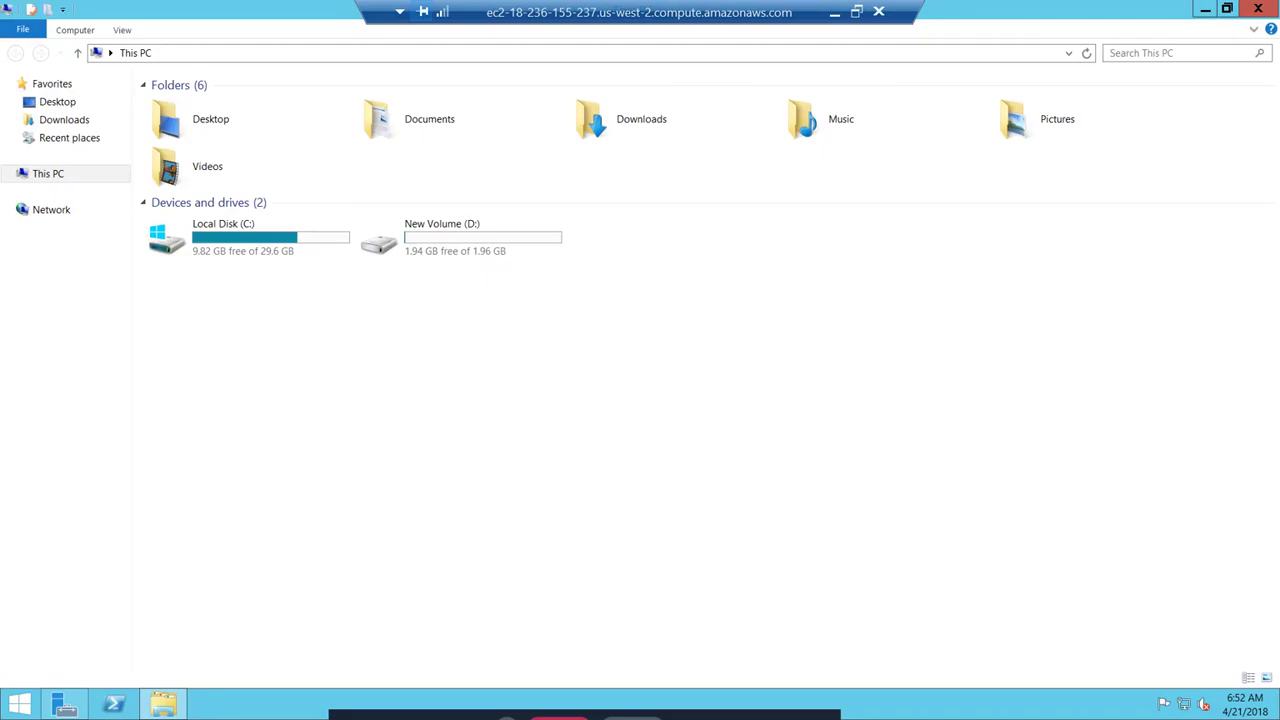
{"action": "left_click", "coordinate": [482, 258]}
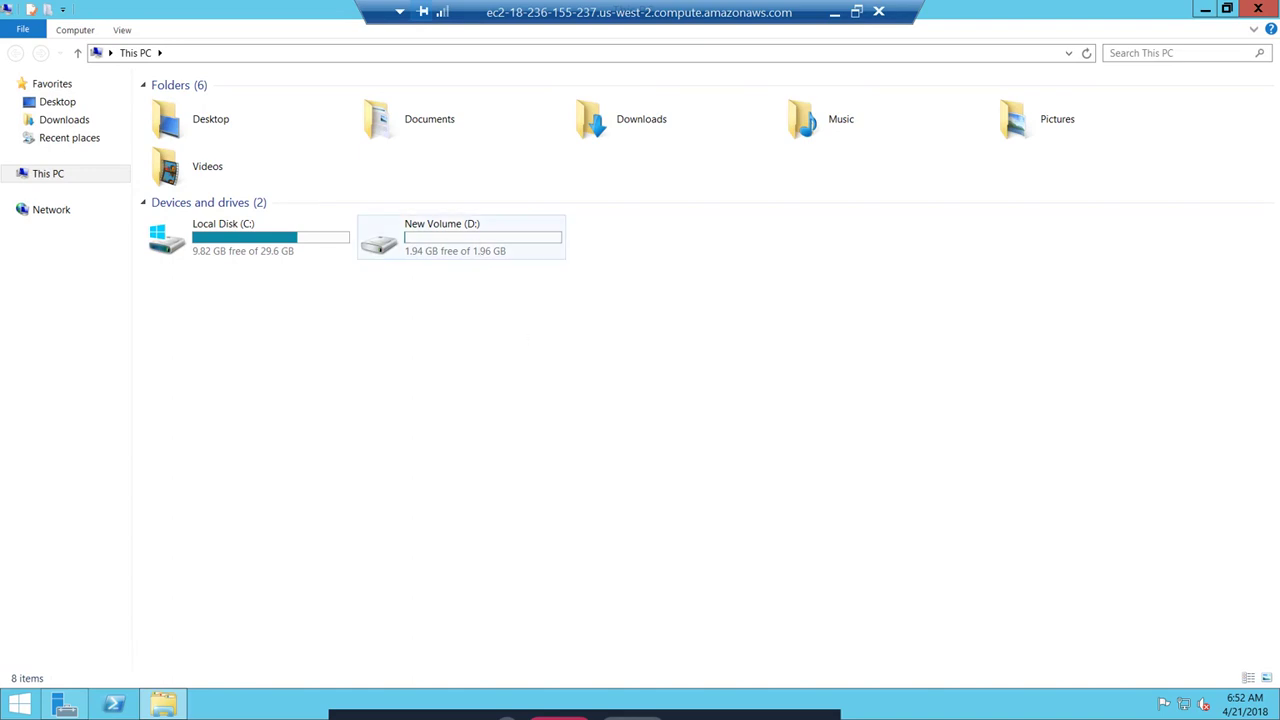
{"action": "double_click", "coordinate": [484, 249]}
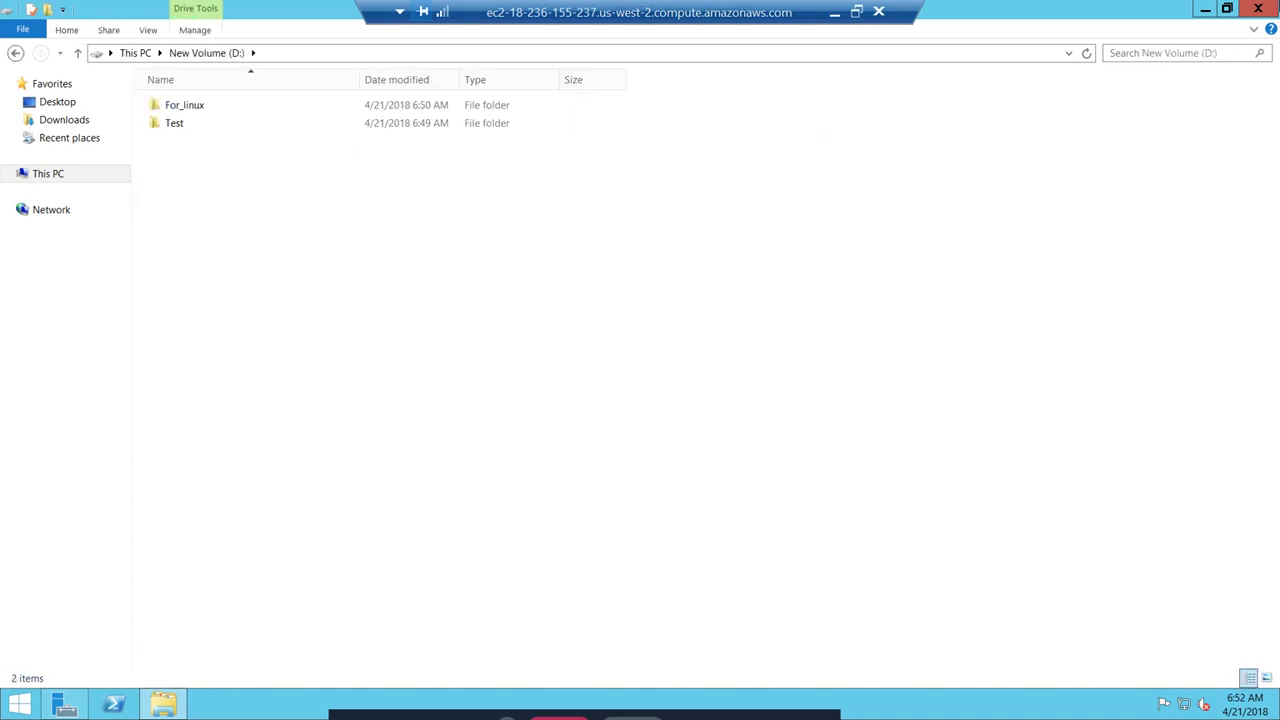
{"action": "left_click", "coordinate": [1258, 8]}
{"action": "left_click", "coordinate": [834, 12]}
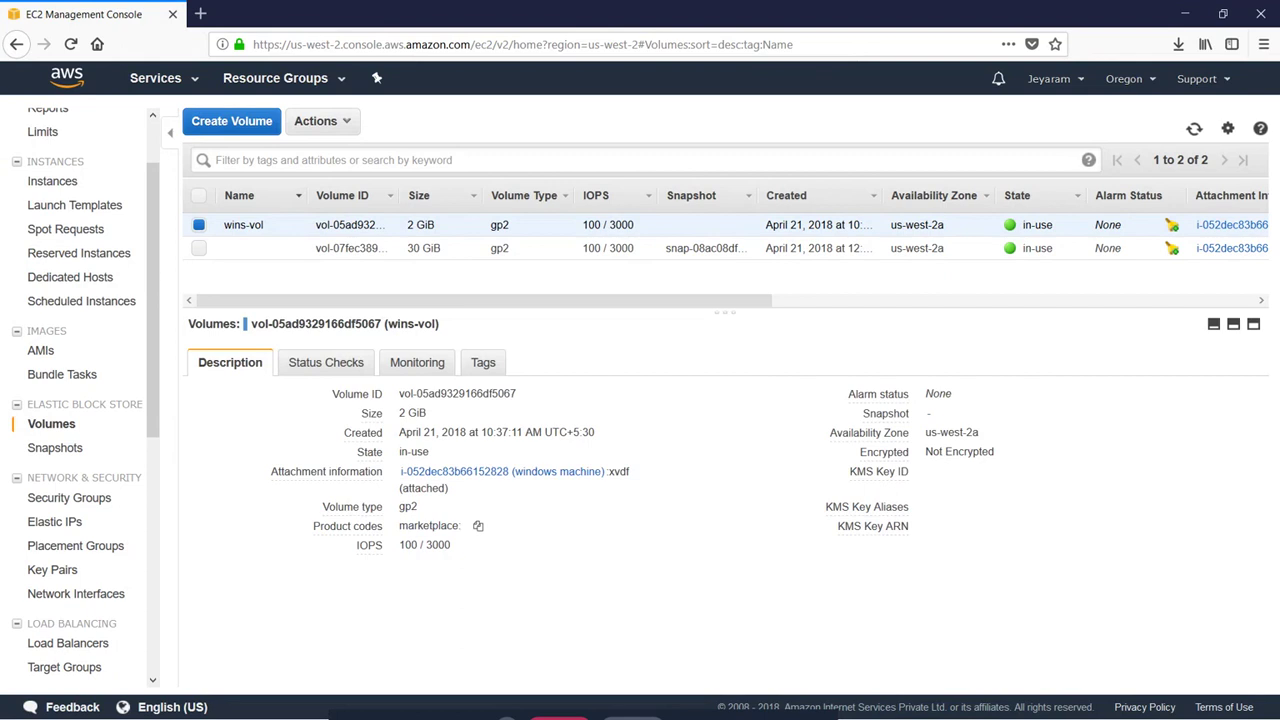
{"action": "key", "text": "alt+Tab"}
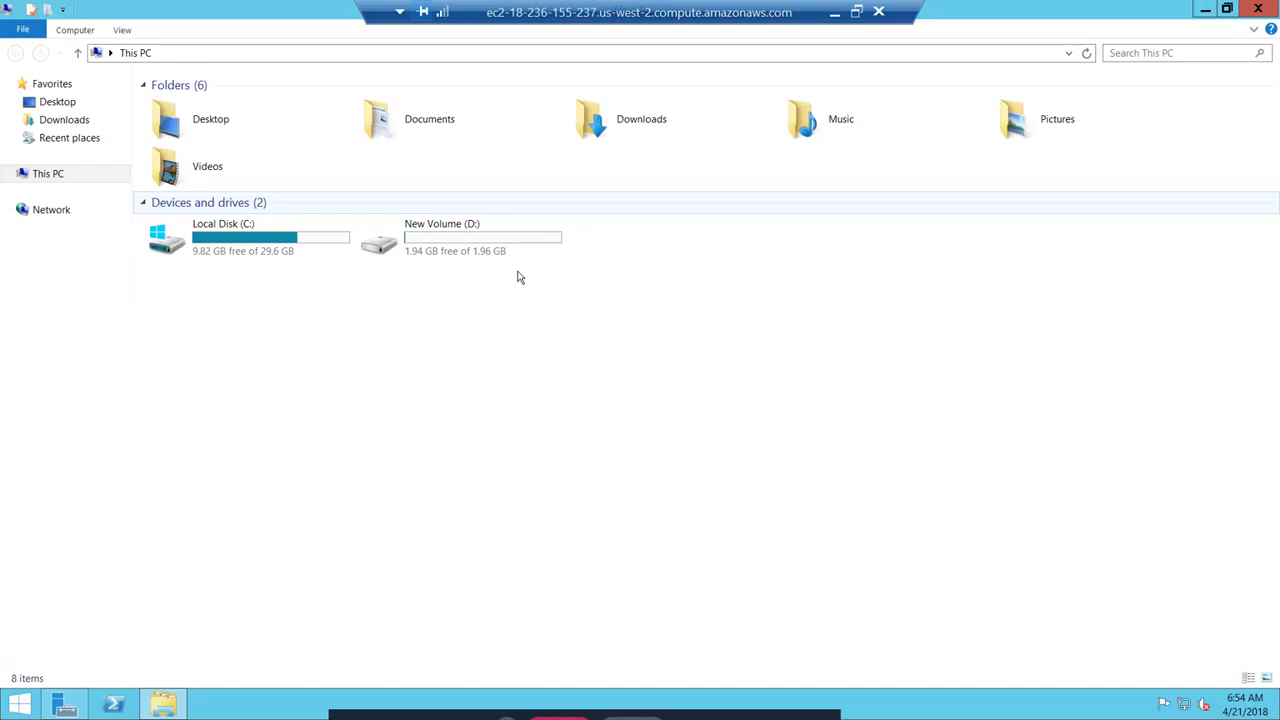
{"action": "left_click", "coordinate": [834, 12]}
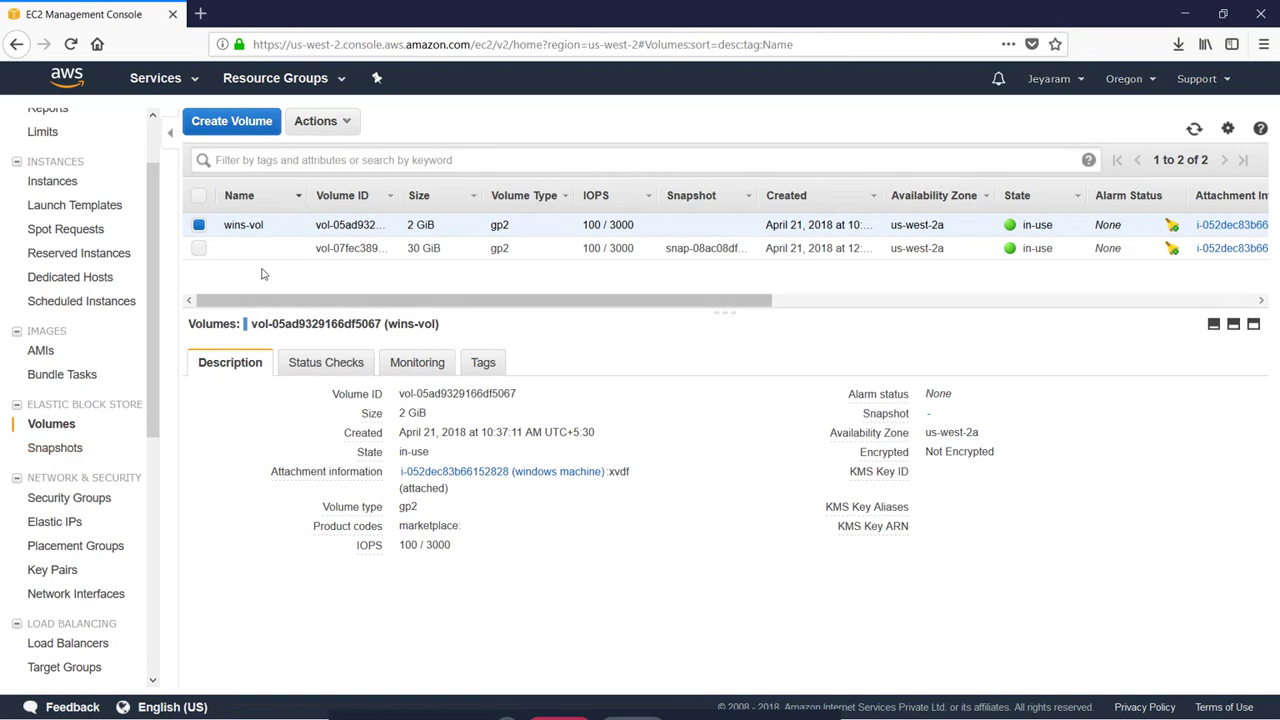
- Detach the wins-vol volume from the windows machine instance and confirm the detachment
{"action": "left_click", "coordinate": [340, 122]}
{"action": "left_click", "coordinate": [367, 231]}
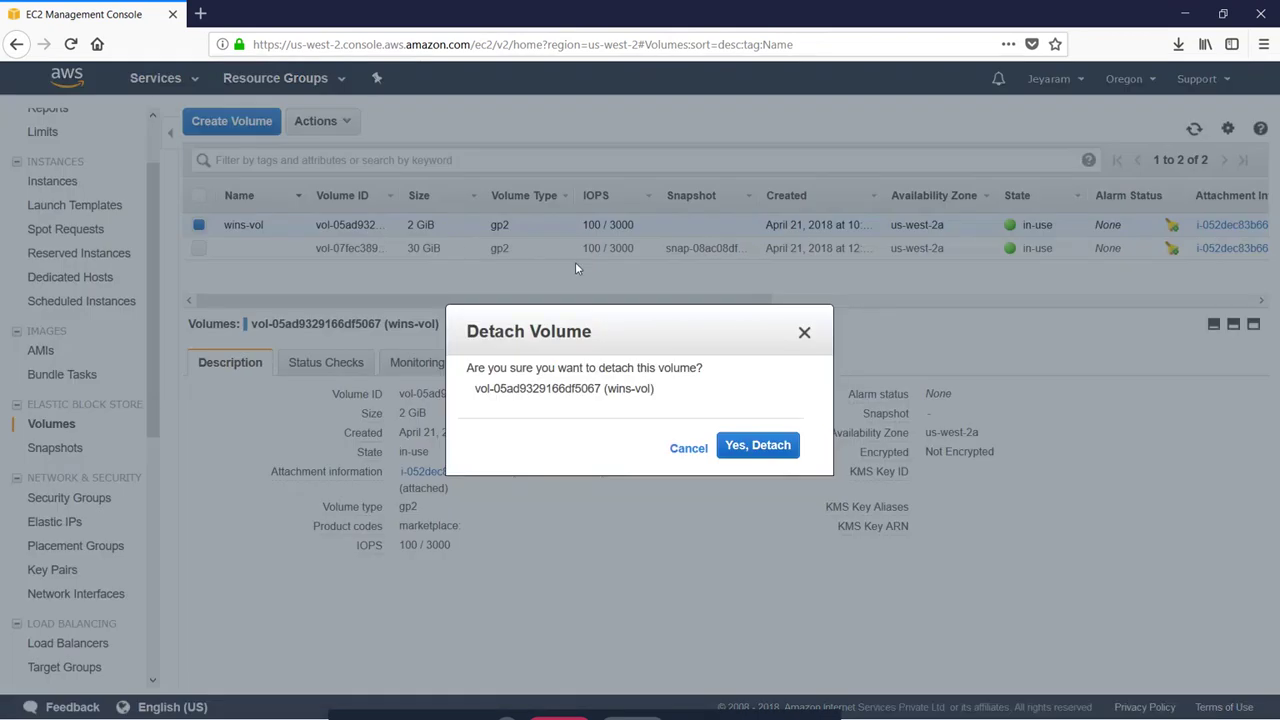
{"action": "left_click", "coordinate": [763, 448]}
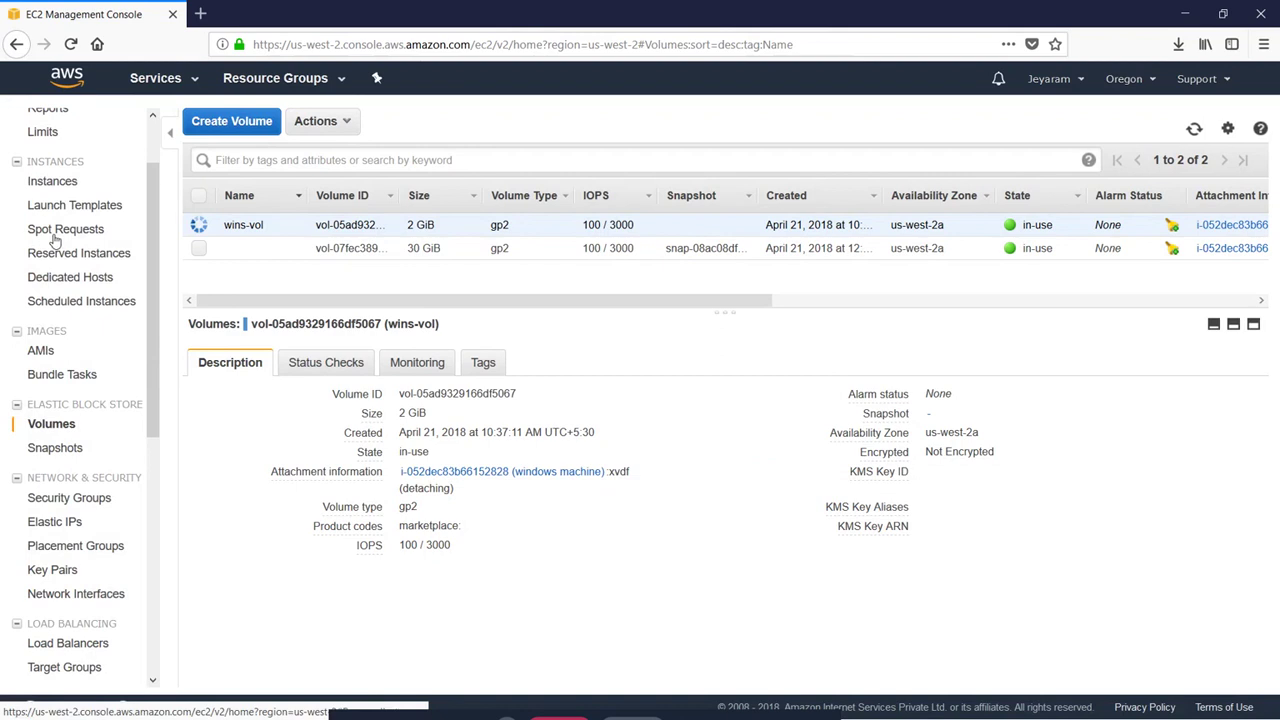
- Go to the instances list and start launching a new instance
{"action": "left_click", "coordinate": [52, 163]}
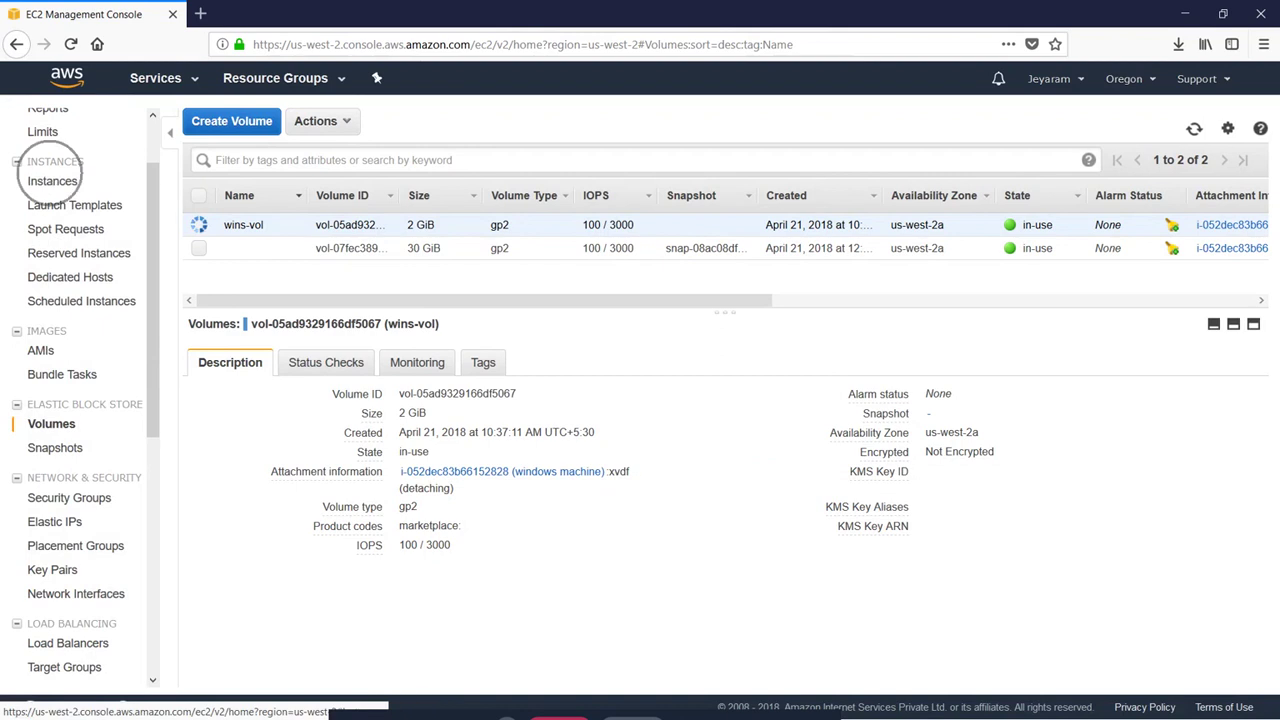
{"action": "scroll", "coordinate": [70, 328], "scroll_direction": "up", "scroll_amount": 2}
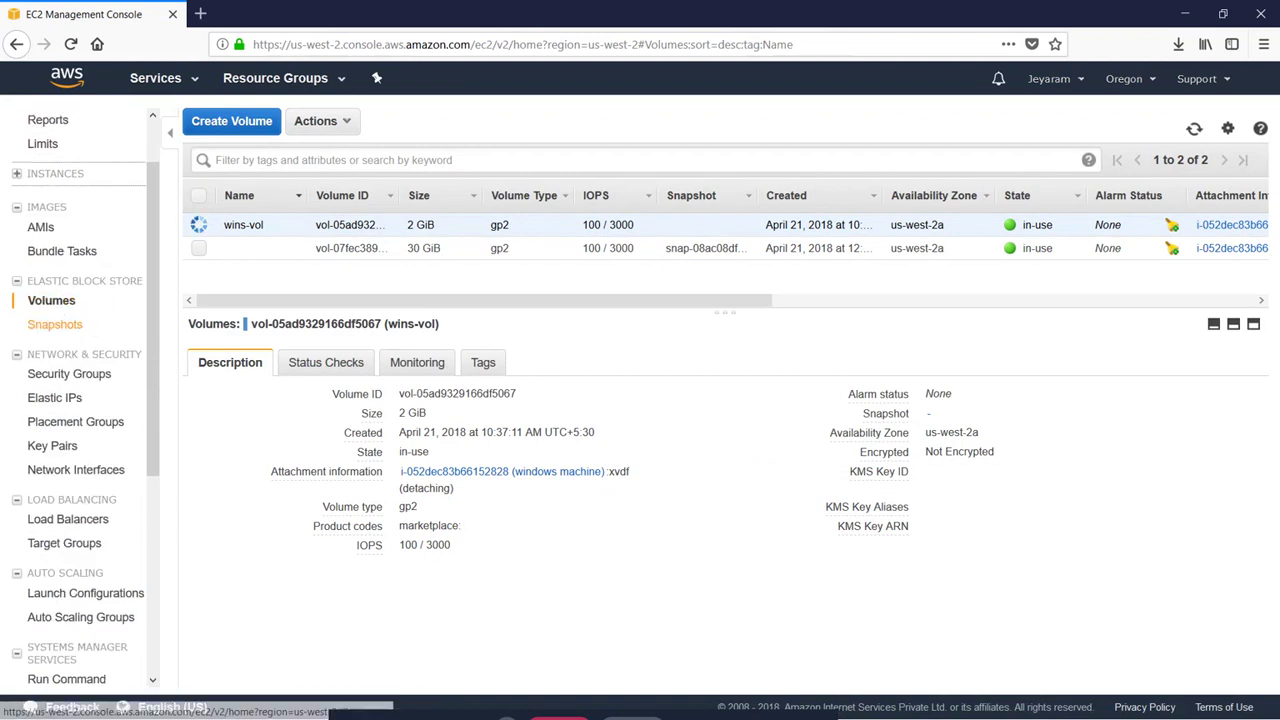
{"action": "left_click", "coordinate": [55, 241]}
{"action": "left_click", "coordinate": [54, 261]}
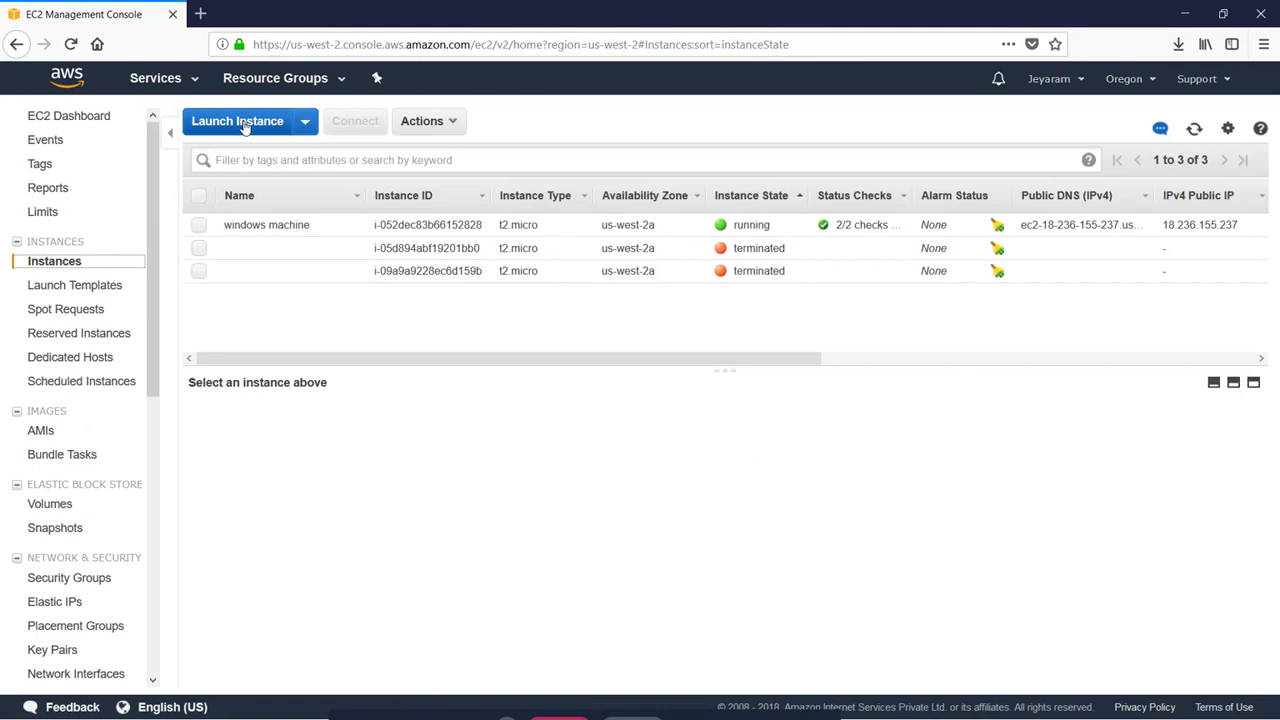
{"action": "left_click", "coordinate": [237, 121]}
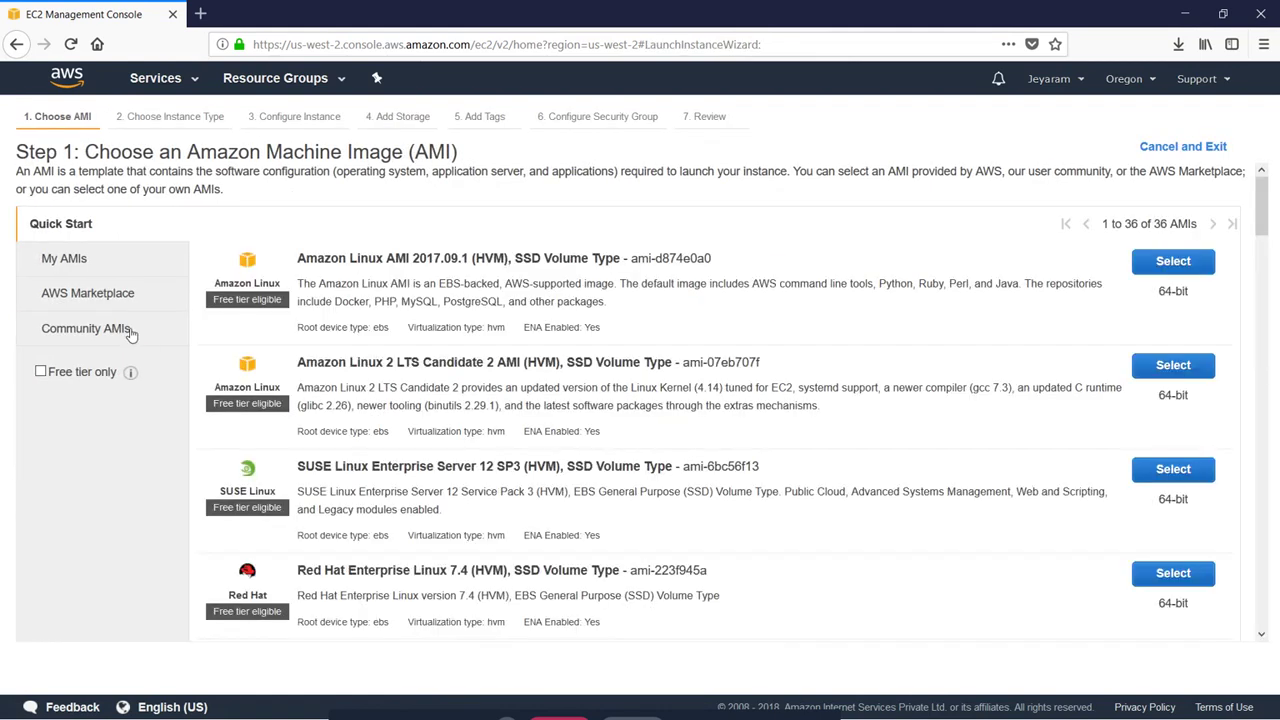
- Limit the machine images to free tier only and select Ubuntu Server 16.04 LTS (HVM), SSD Volume Type
{"action": "left_click", "coordinate": [84, 372]}
{"action": "scroll", "coordinate": [910, 446], "scroll_direction": "down", "scroll_amount": 3}
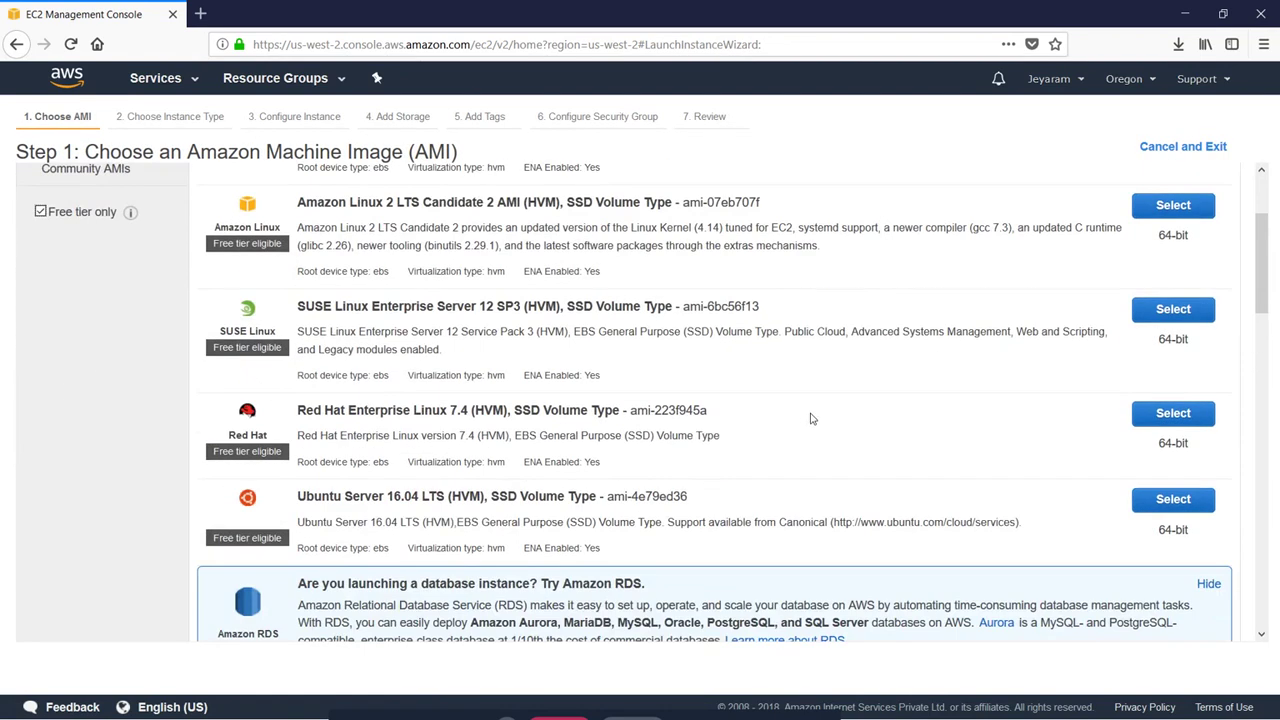
{"action": "scroll", "coordinate": [811, 419], "scroll_direction": "down", "scroll_amount": 8}
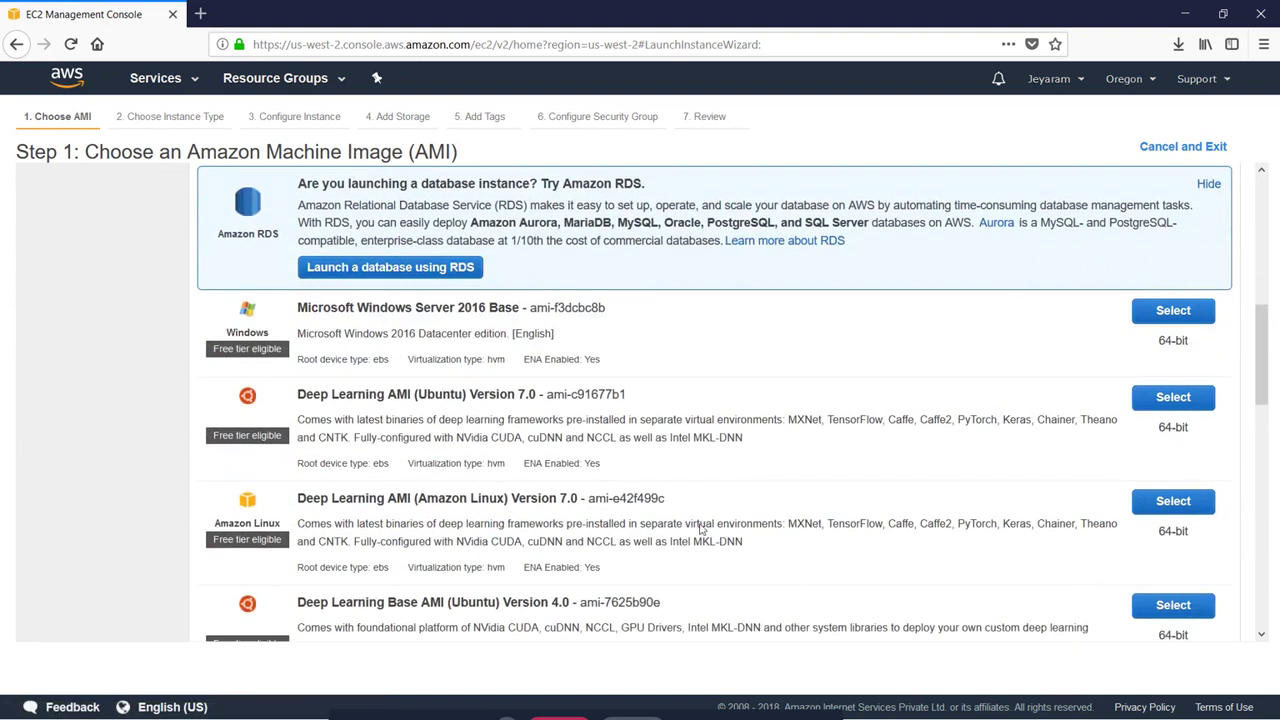
{"action": "scroll", "coordinate": [667, 558], "scroll_direction": "up", "scroll_amount": 3}
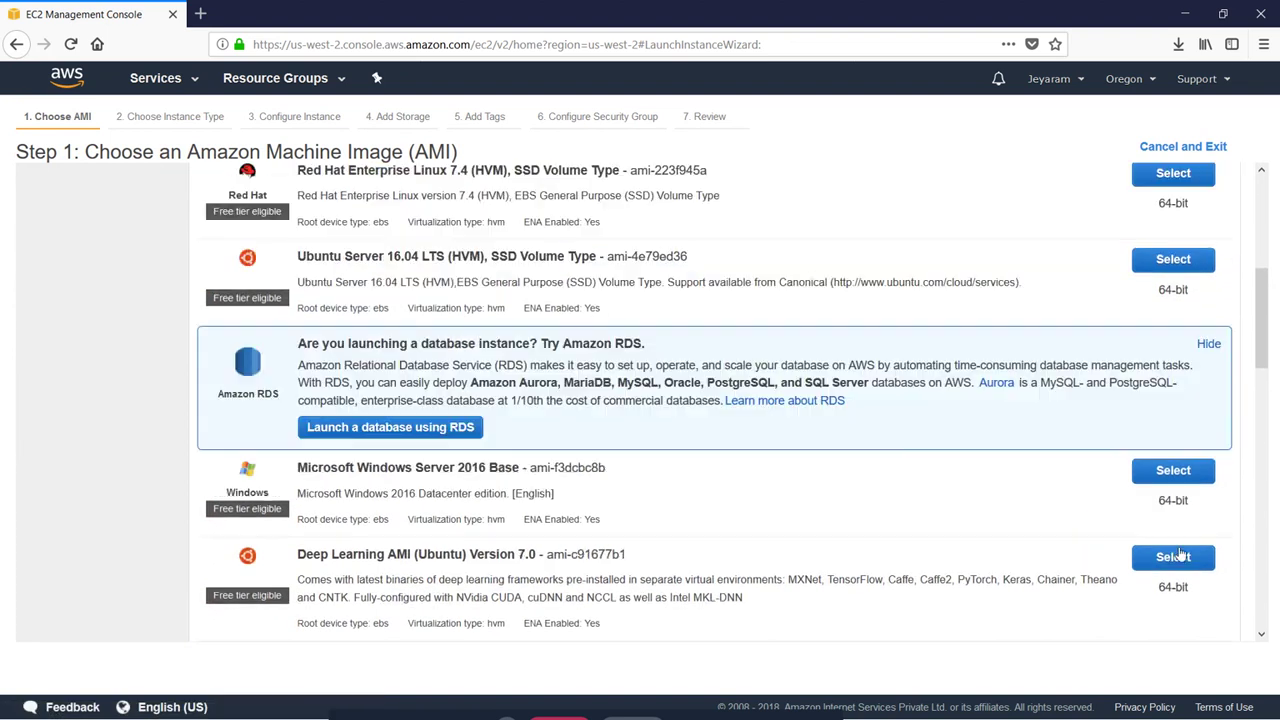
{"action": "left_click", "coordinate": [1173, 260]}
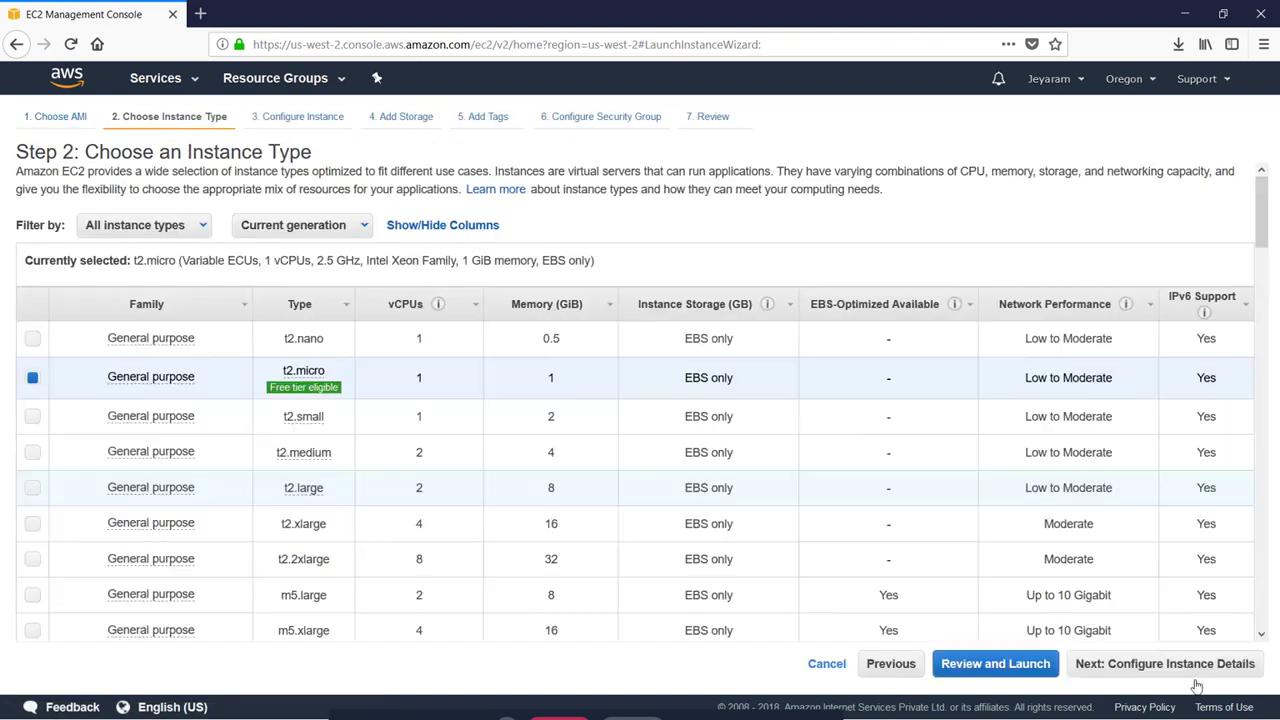
- Keep the t2.micro type and the default instance details and storage, proceeding to the tags of the new instance
{"action": "left_click", "coordinate": [1188, 672]}
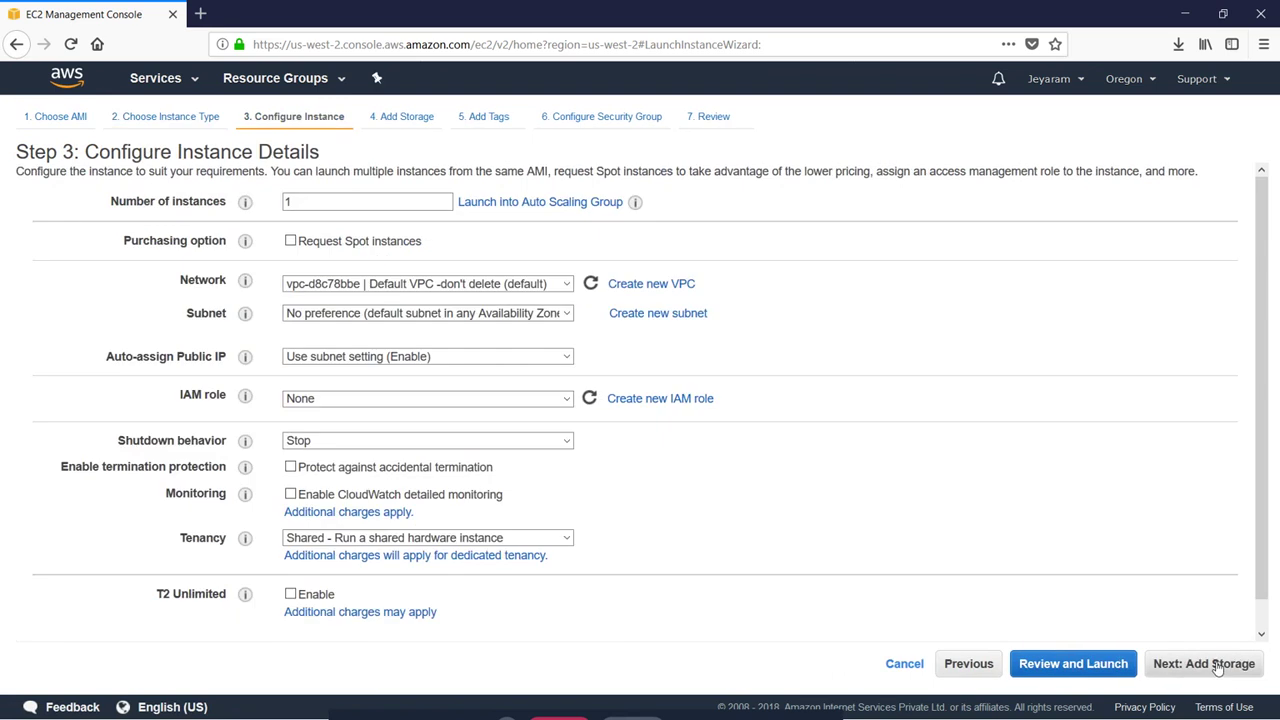
{"action": "left_click", "coordinate": [1217, 666]}
{"action": "left_click", "coordinate": [1212, 663]}
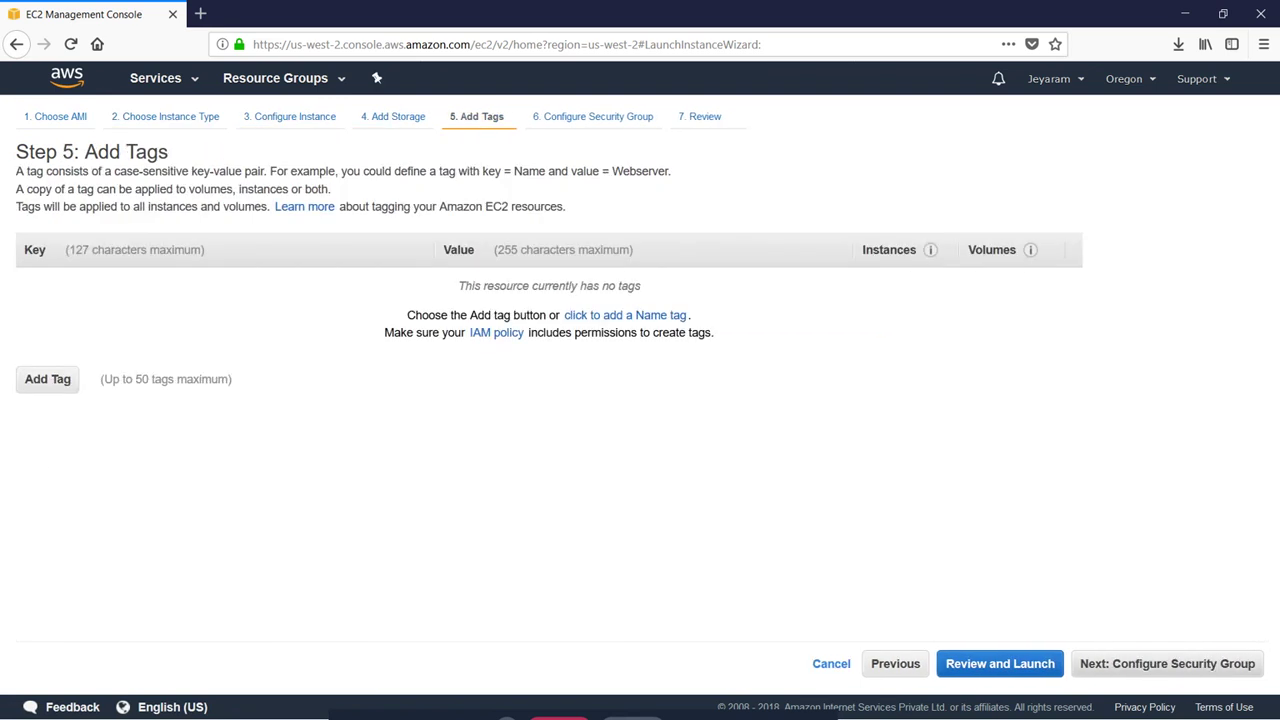
- Add a tag with key Name and value Ubuntu-linux, and proceed to the security group configuration
{"action": "left_click", "coordinate": [50, 383]}
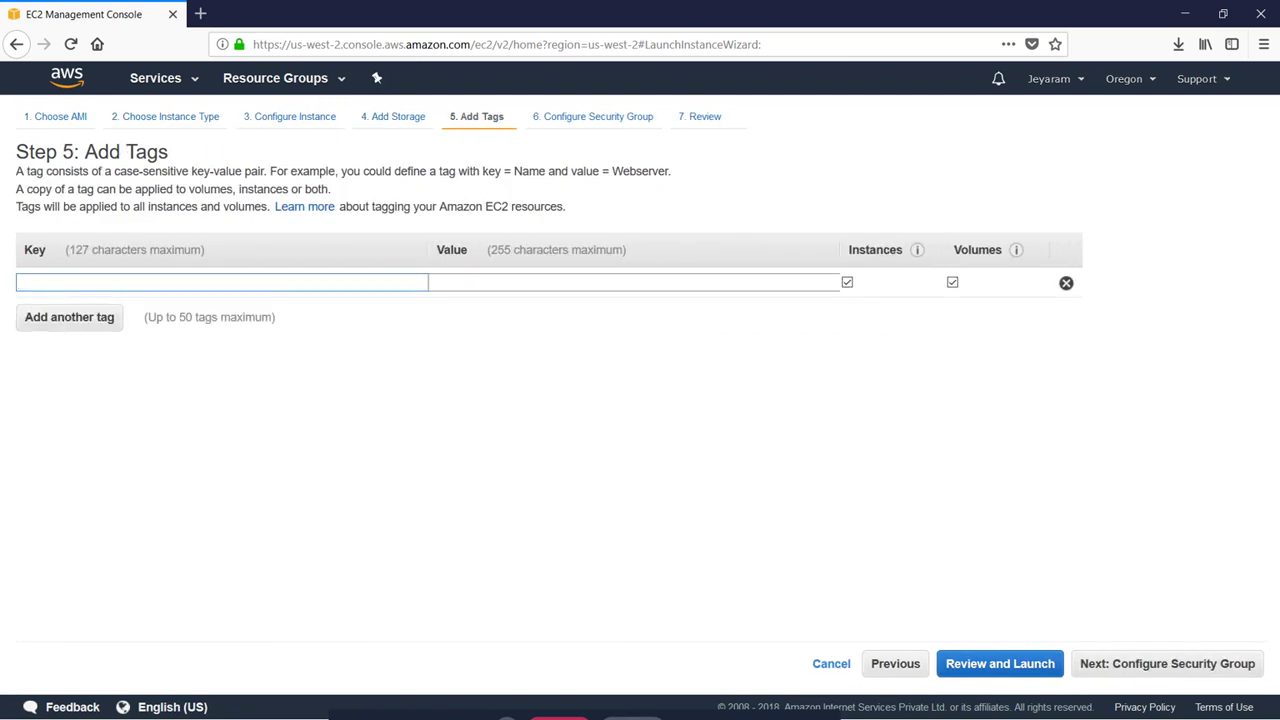
{"action": "type", "text": "Name"}
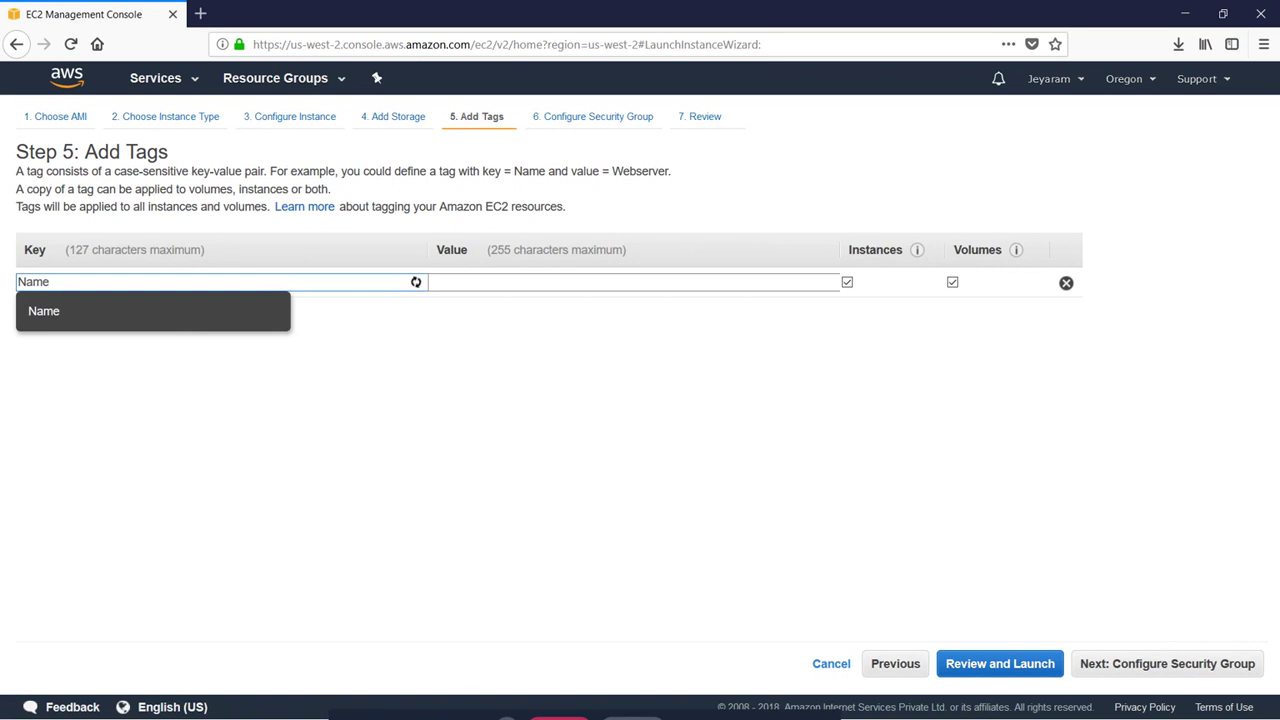
{"action": "left_click", "coordinate": [440, 282]}
{"action": "type", "text": "Ubu"}
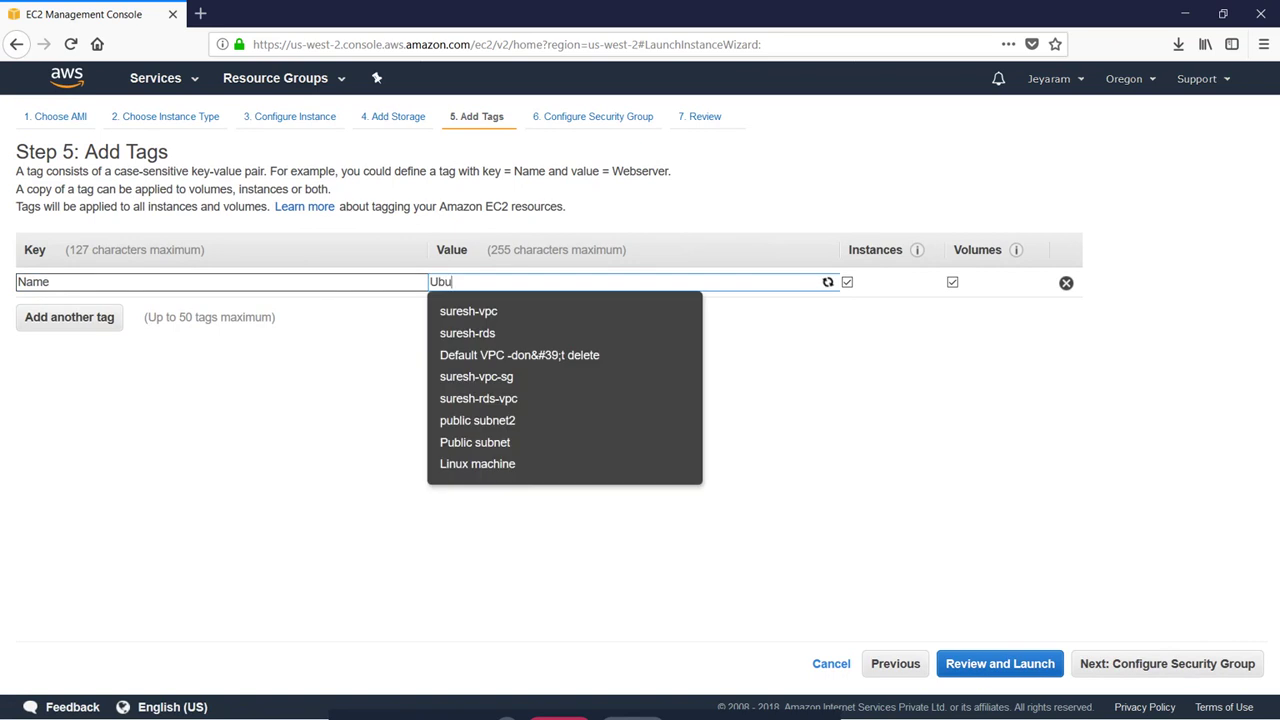
{"action": "type", "text": "ntu"}
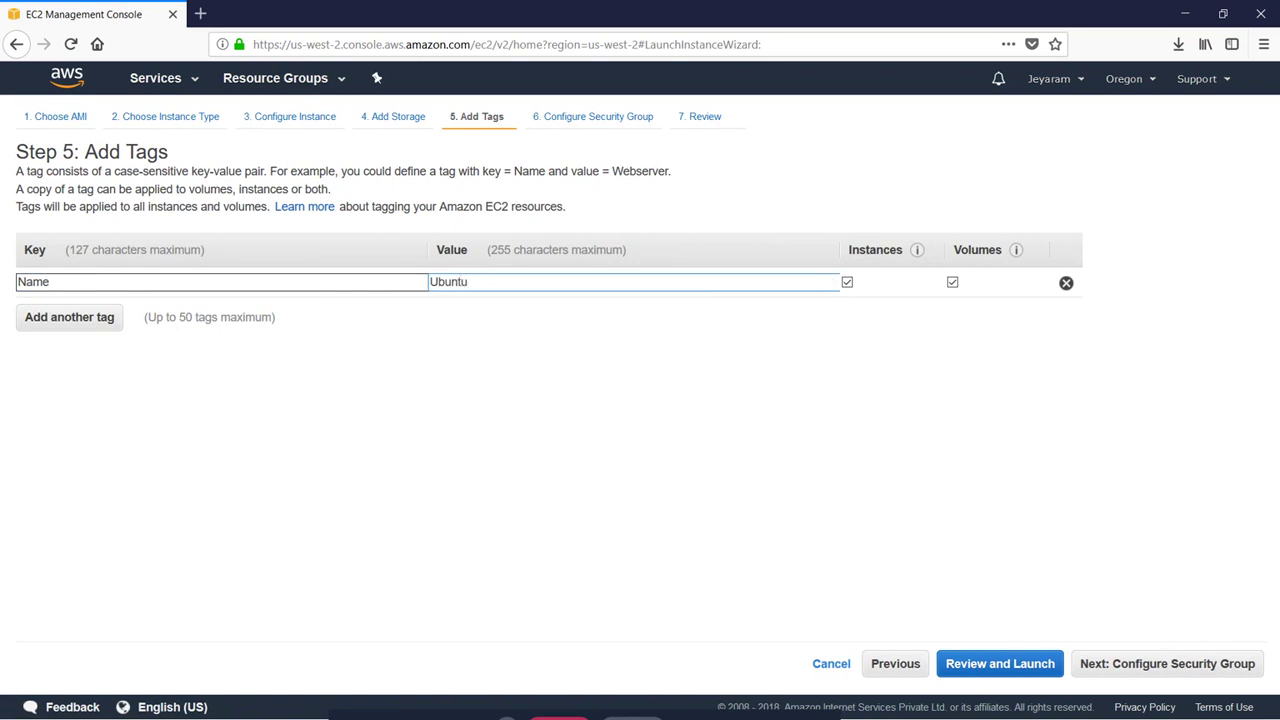
{"action": "type", "text": "-linux"}
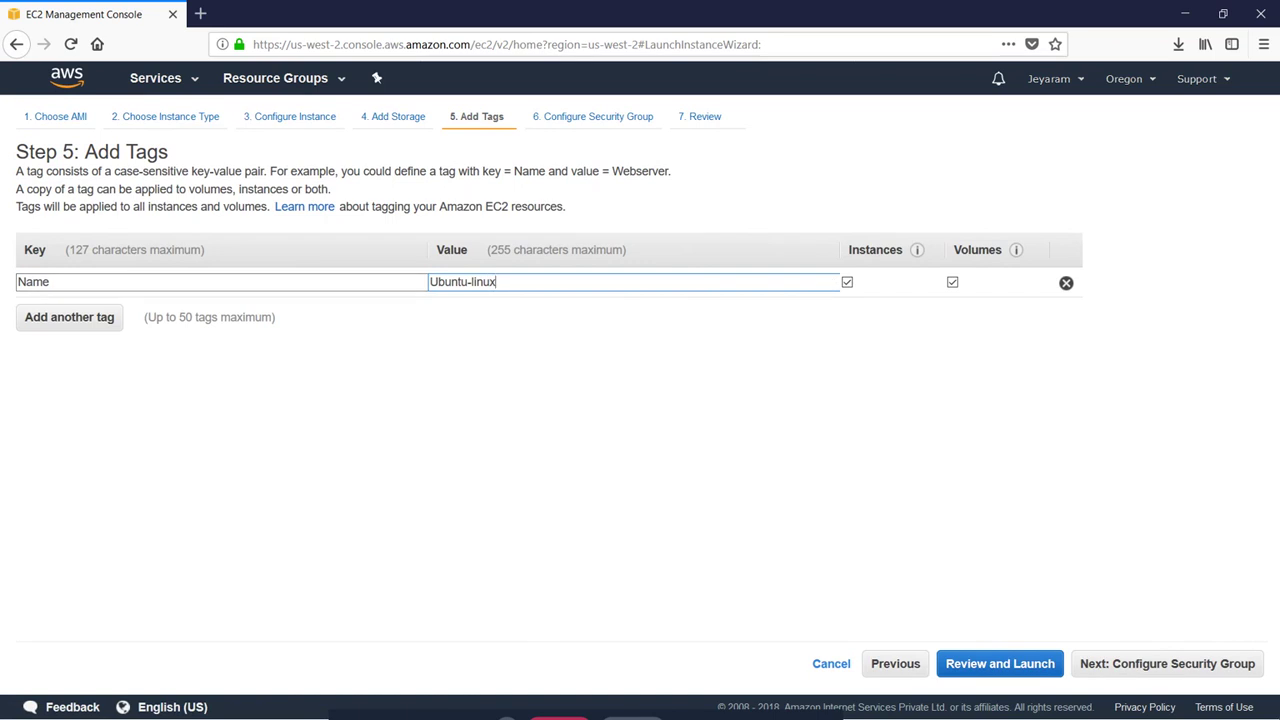
{"action": "left_click", "coordinate": [1195, 664]}
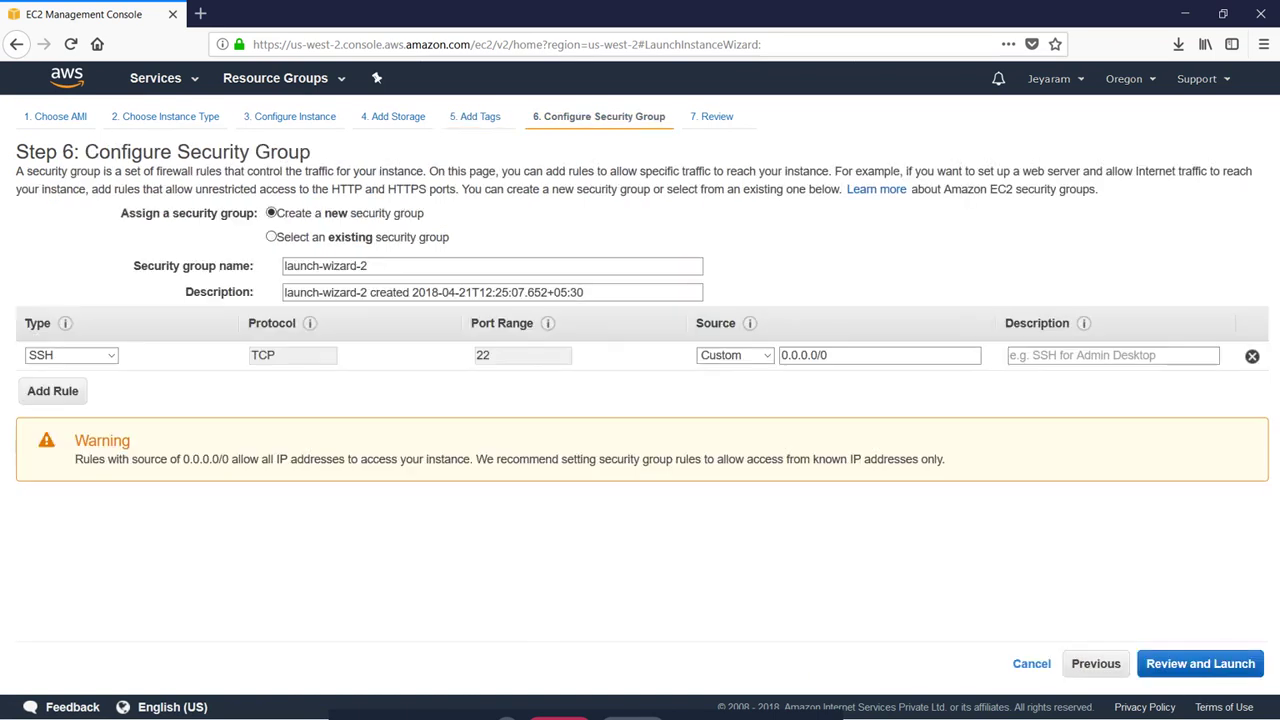
- Assign the existing security group Practice-ec2 to the instance and proceed to the launch review
{"action": "left_click", "coordinate": [391, 237]}
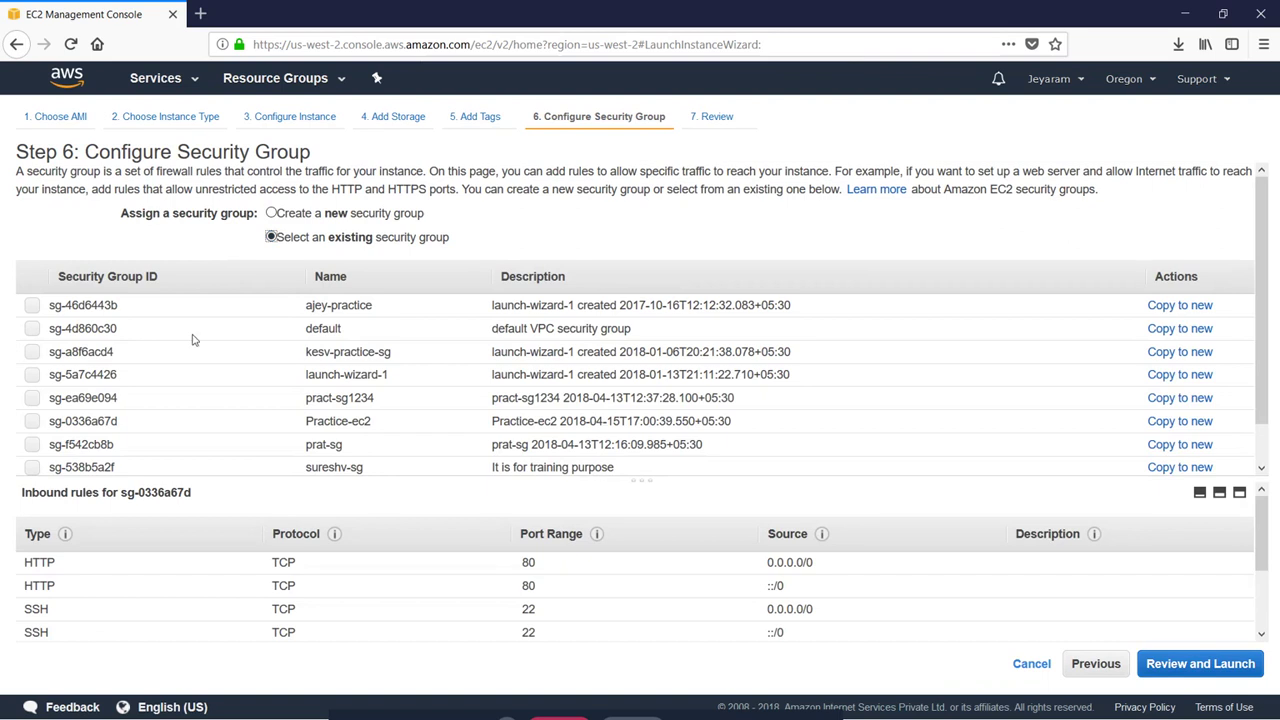
{"action": "left_click", "coordinate": [32, 422]}
{"action": "left_click", "coordinate": [1214, 663]}
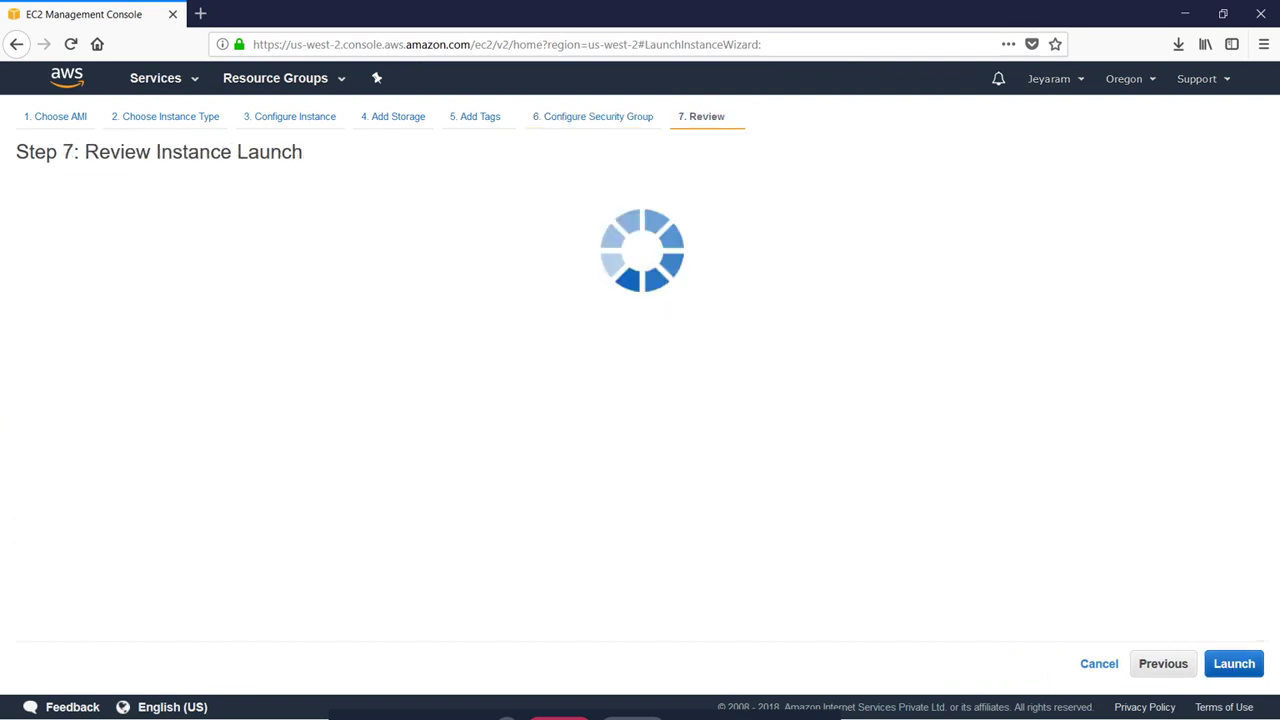
- Launch the instance with the existing key pair practice-ec2, acknowledging access to its private key file
{"action": "left_click", "coordinate": [1232, 666]}
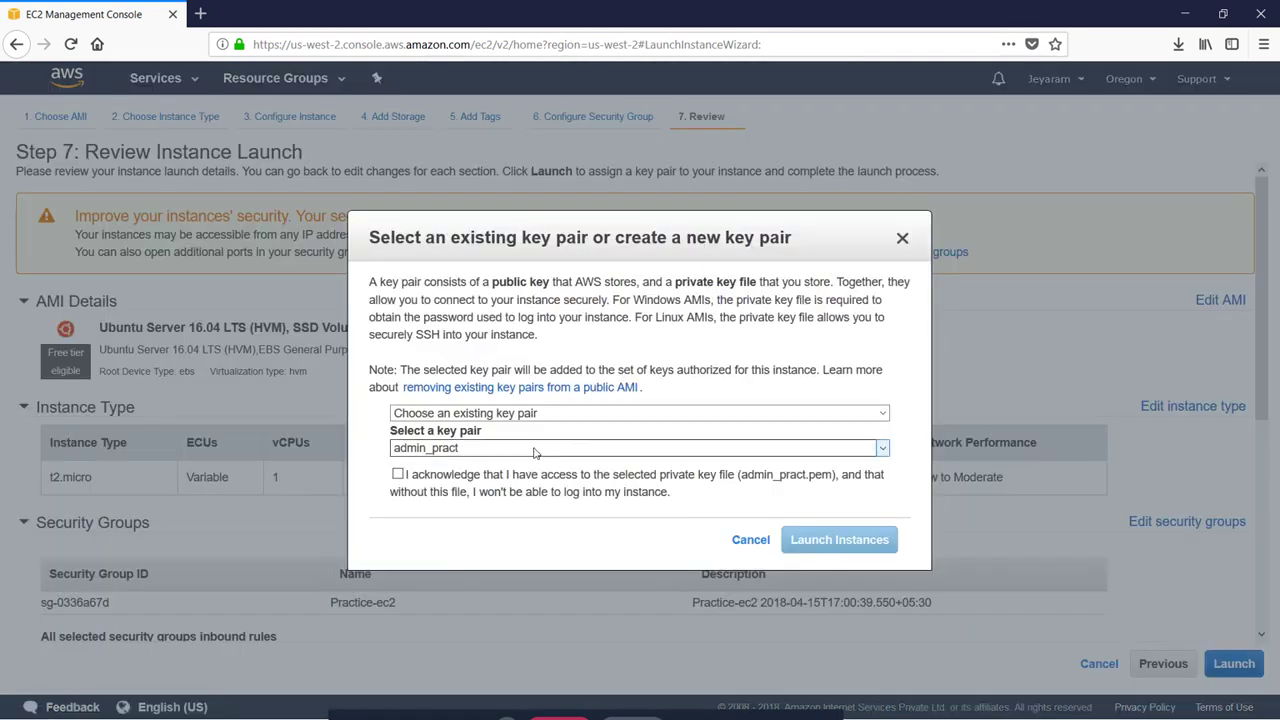
{"action": "left_click", "coordinate": [870, 448]}
{"action": "left_click", "coordinate": [440, 289]}
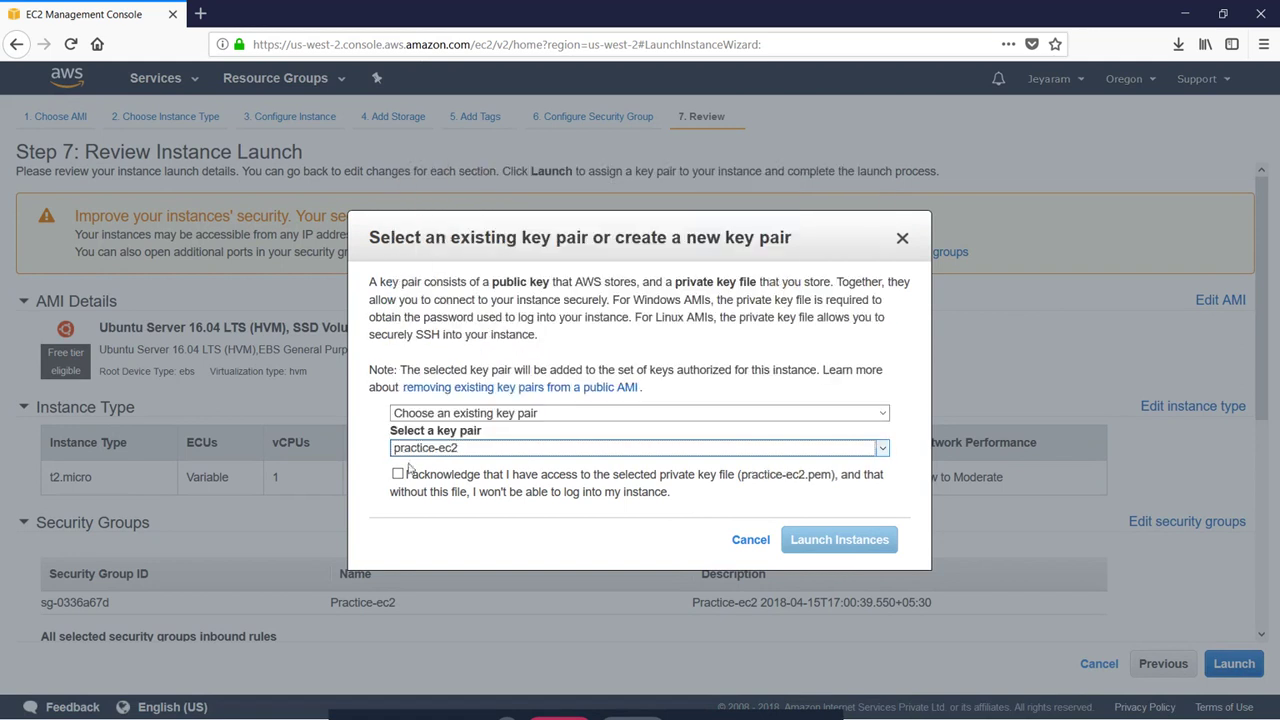
{"action": "left_click", "coordinate": [398, 474]}
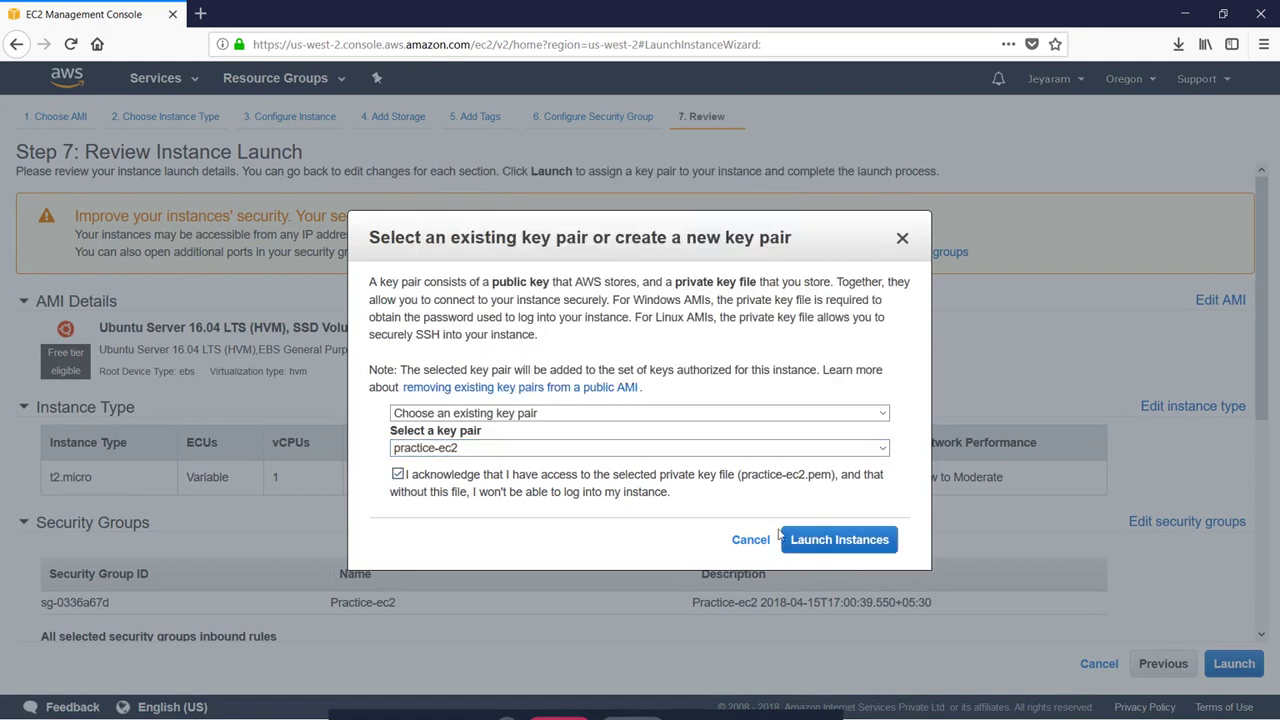
{"action": "left_click", "coordinate": [843, 545]}
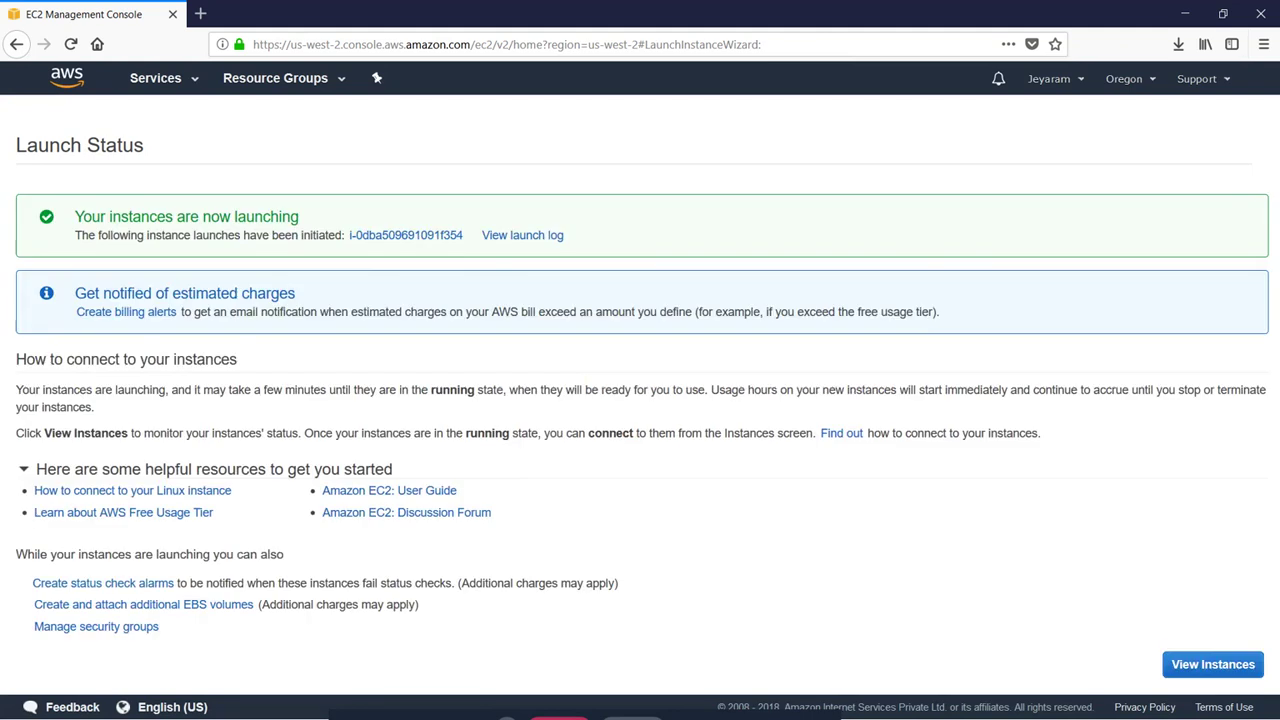
- View the instances, refresh the list, and copy the public DNS of the Ubuntu-linux instance
{"action": "left_click", "coordinate": [1213, 664]}
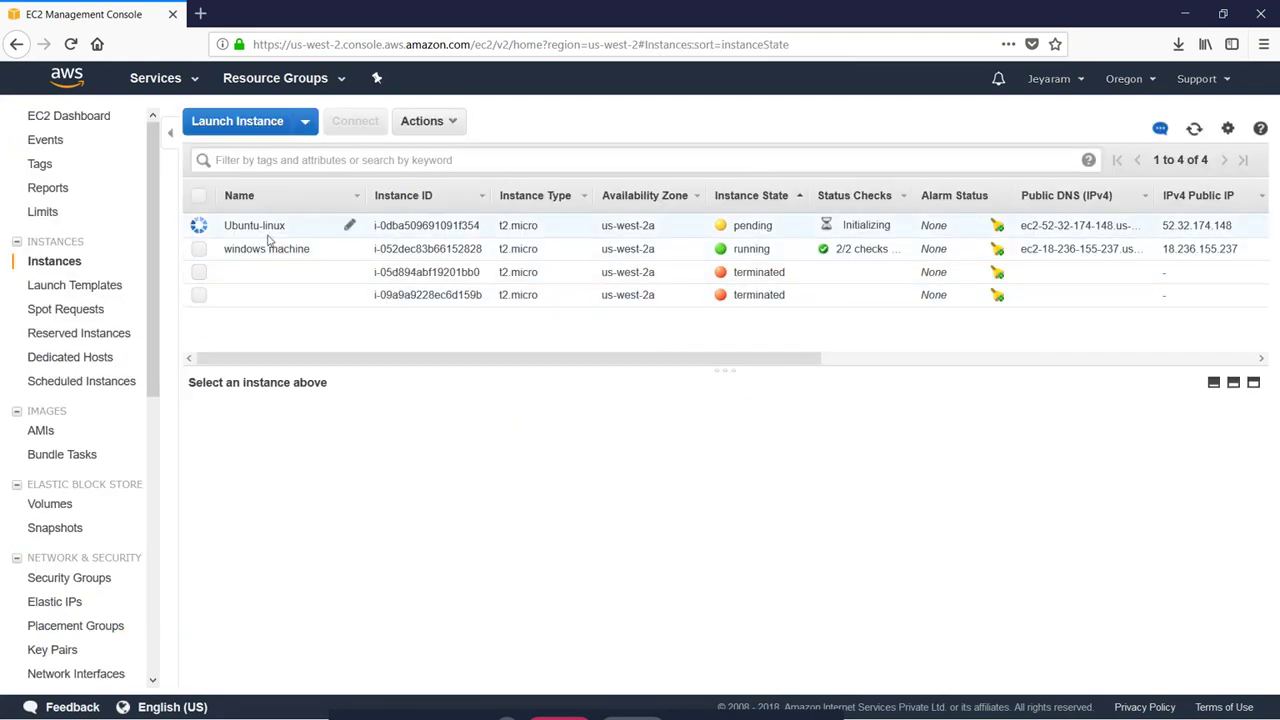
{"action": "left_click", "coordinate": [1194, 128]}
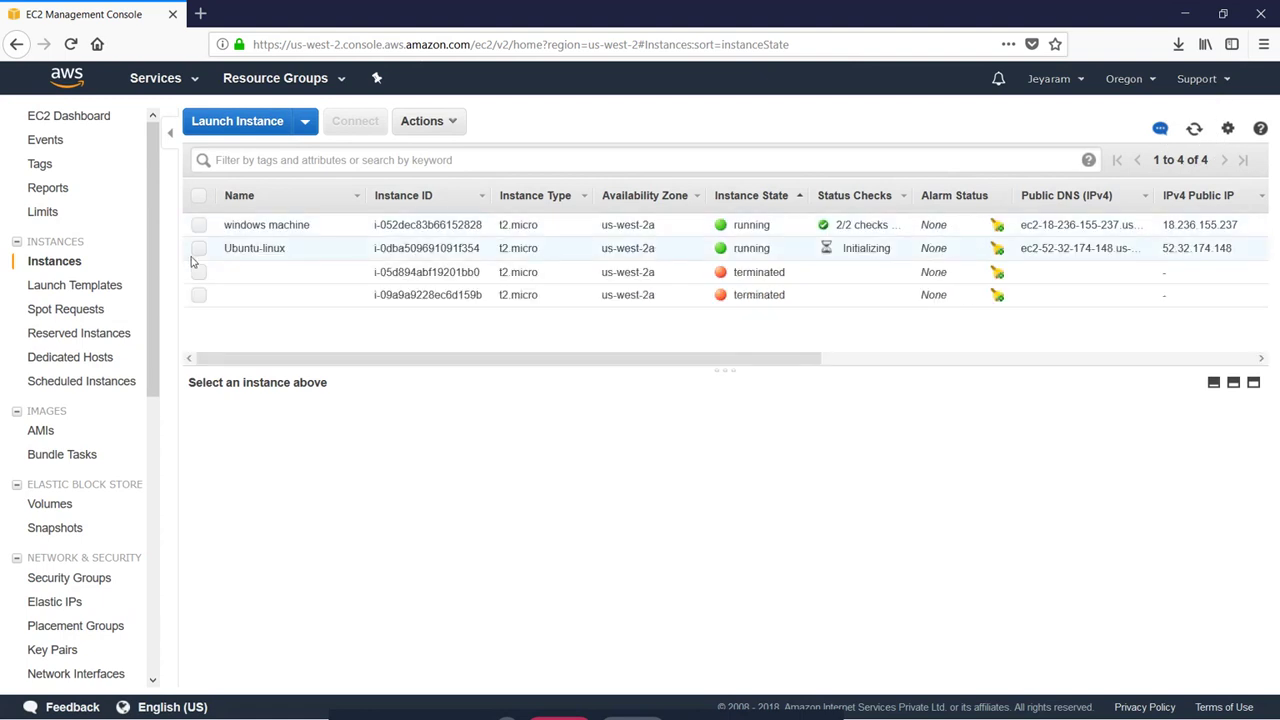
{"action": "left_click", "coordinate": [199, 249]}
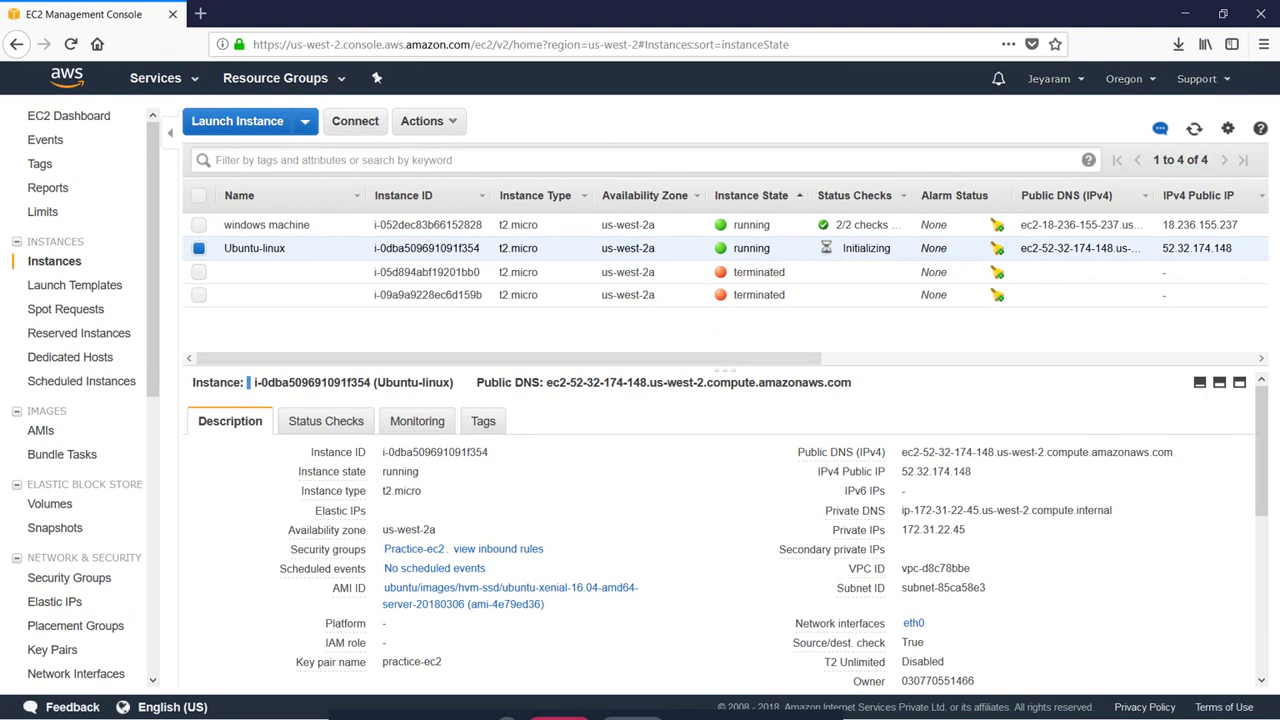
{"action": "triple_click", "coordinate": [1037, 452]}
{"action": "key", "text": "ctrl+c"}
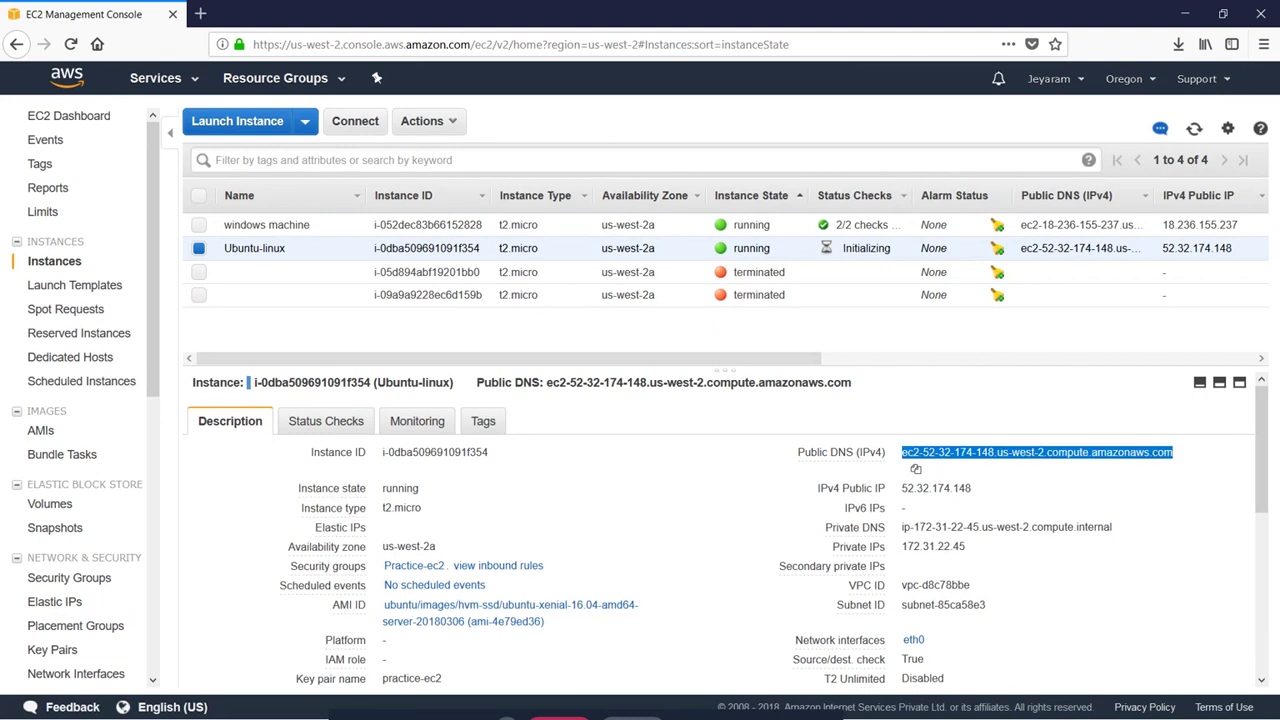
- Open PuTTY and set the host name to ubuntu@ followed by the copied public DNS
{"action": "key", "text": "super"}
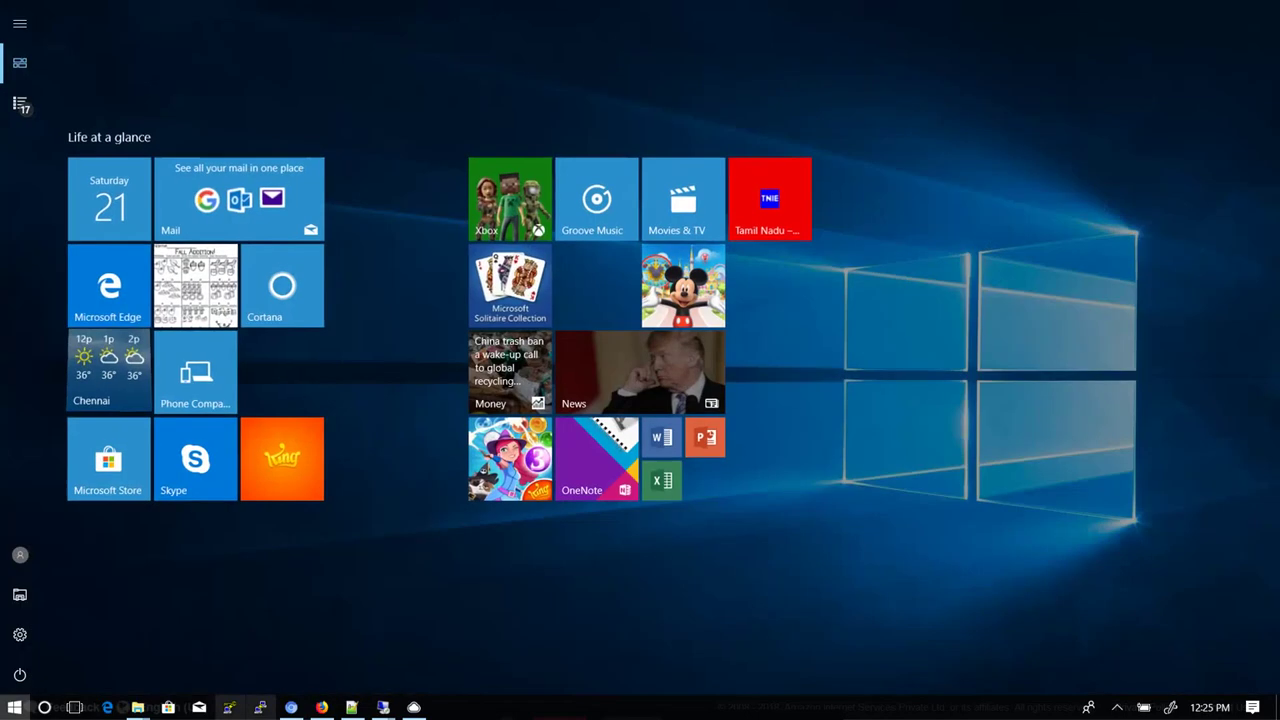
{"action": "left_click", "coordinate": [257, 708]}
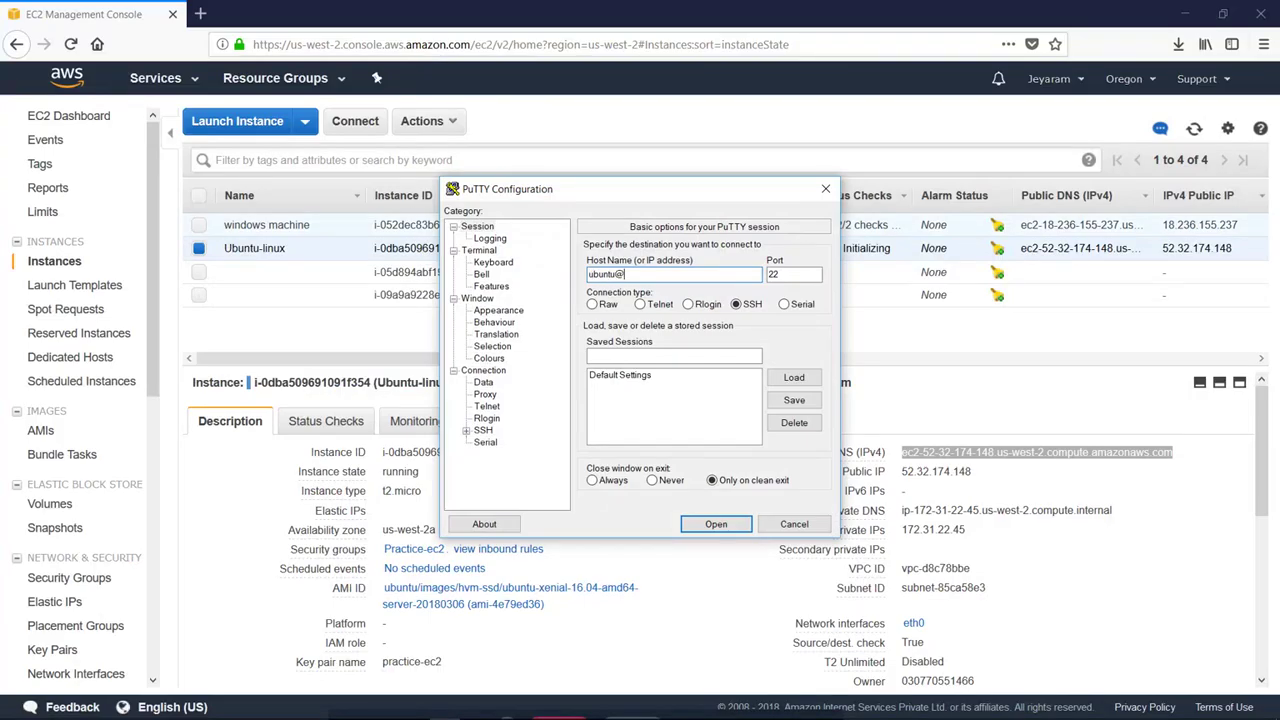
{"action": "key", "text": "ctrl+v"}
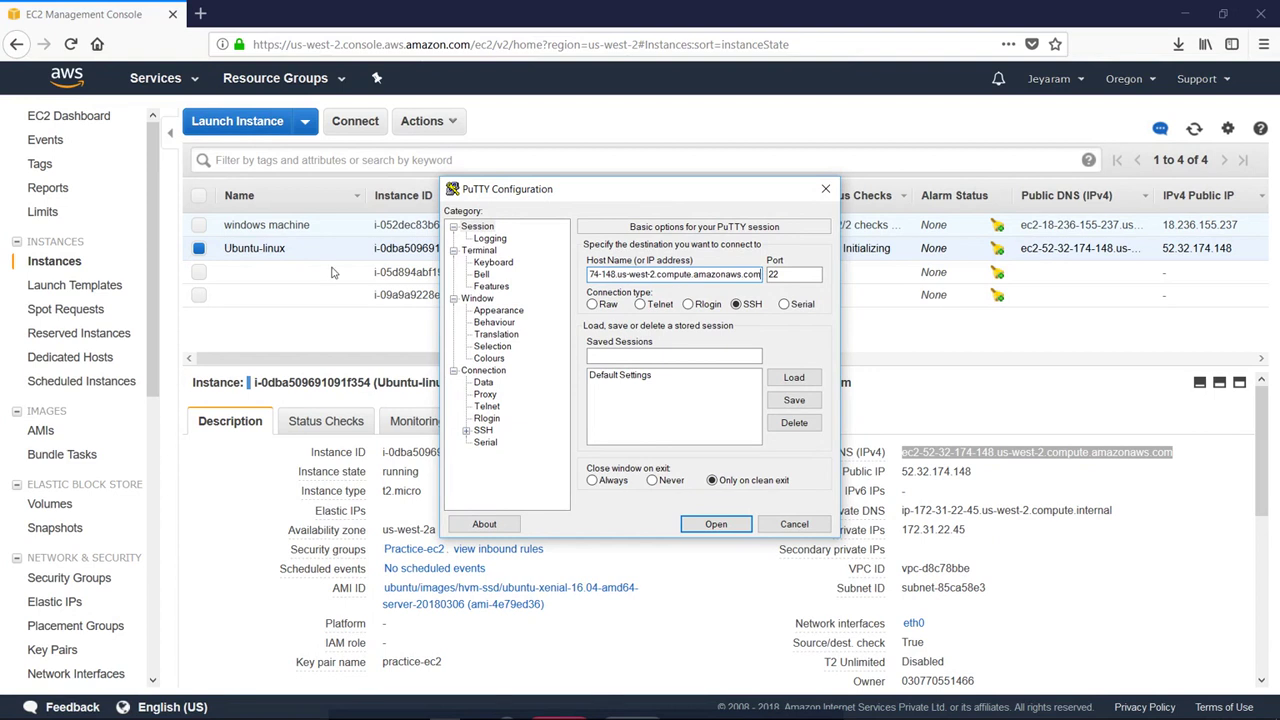
- Set the terminal window font to Courier New, Bold, size 16
{"action": "left_click", "coordinate": [506, 311]}
{"action": "left_click", "coordinate": [795, 344]}
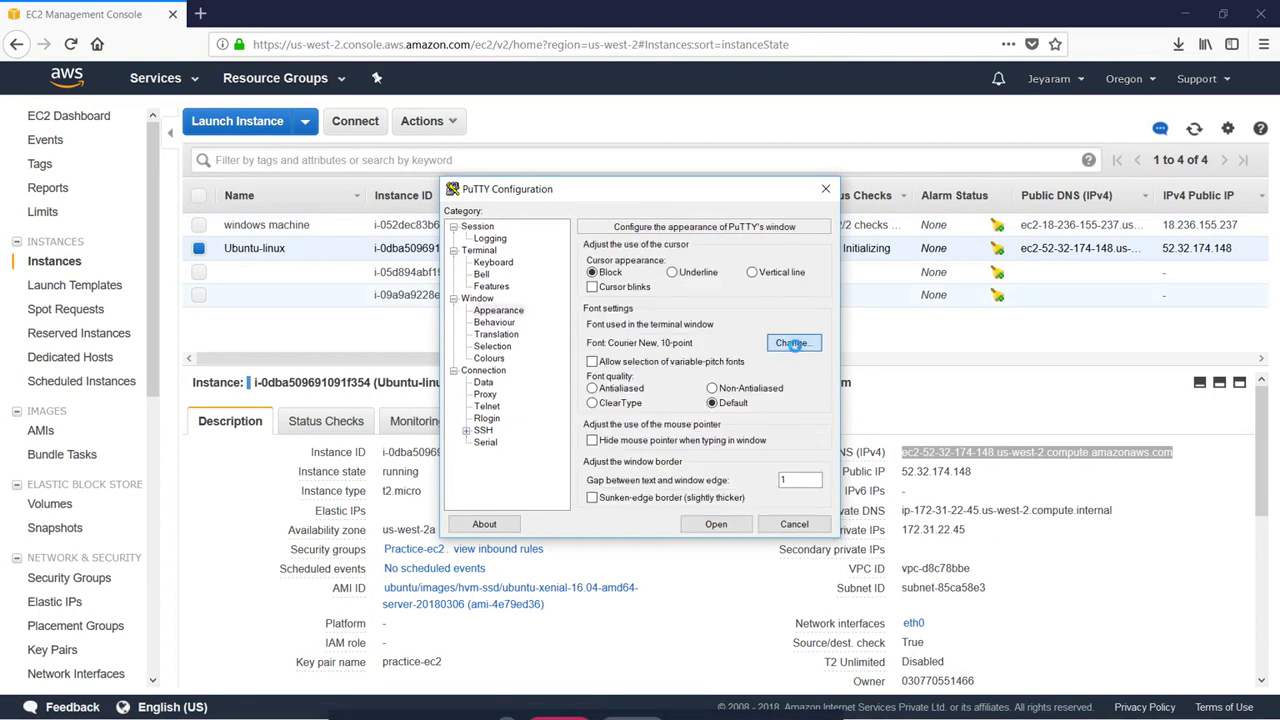
{"action": "left_click", "coordinate": [655, 400]}
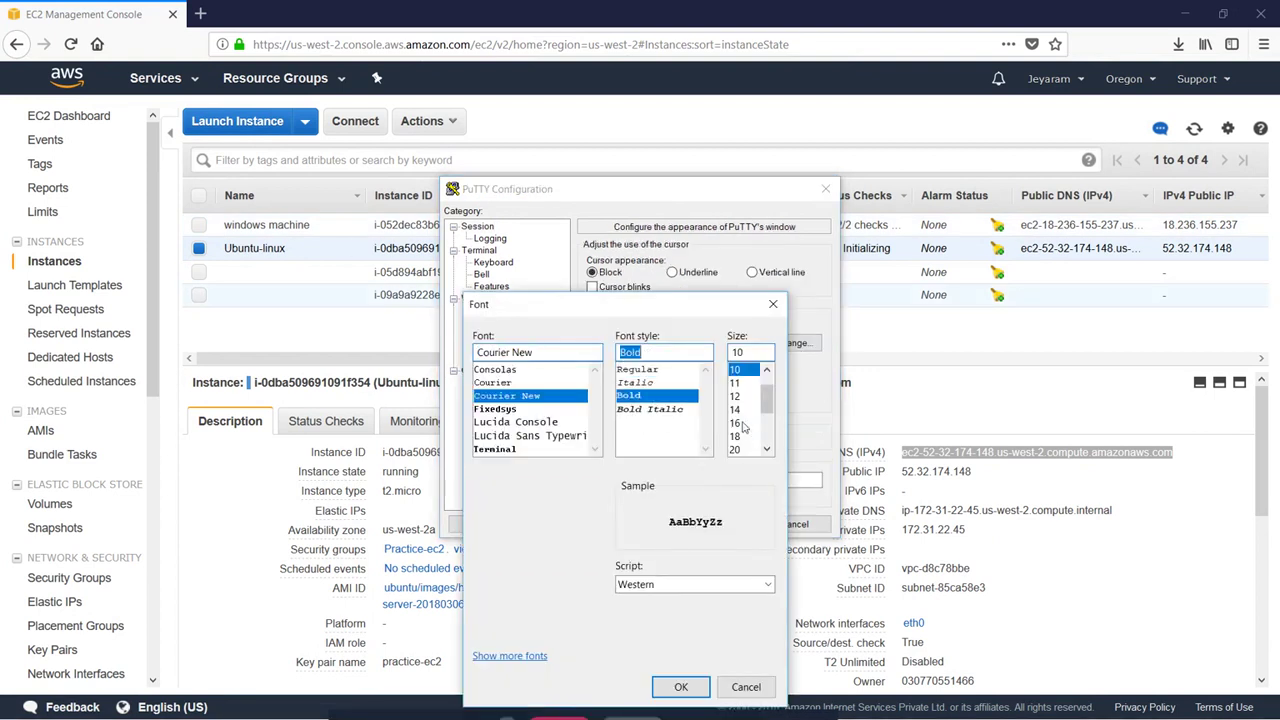
{"action": "left_click", "coordinate": [742, 424]}
{"action": "left_click", "coordinate": [681, 687]}
- Set the seconds between keepalives to 30 and load practice-ec2.ppk as the SSH authentication private key
{"action": "left_click", "coordinate": [495, 371]}
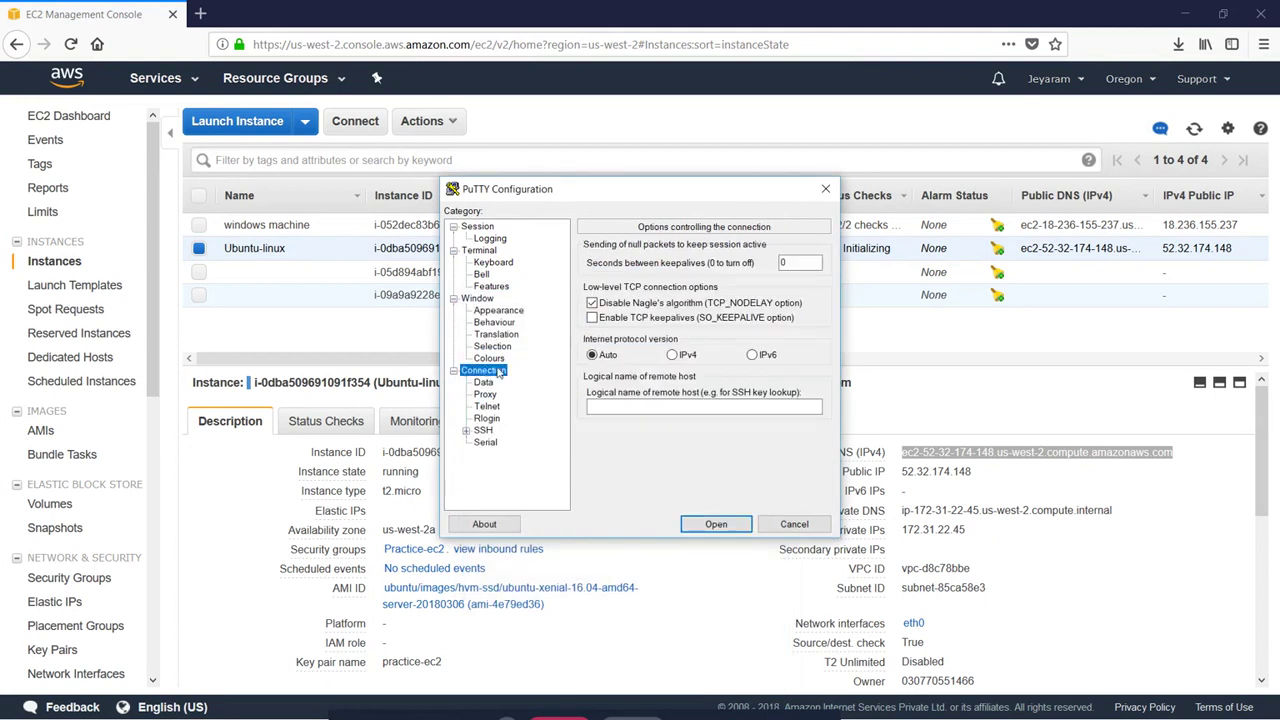
{"action": "key", "text": "Tab"}
{"action": "left_click", "coordinate": [466, 431]}
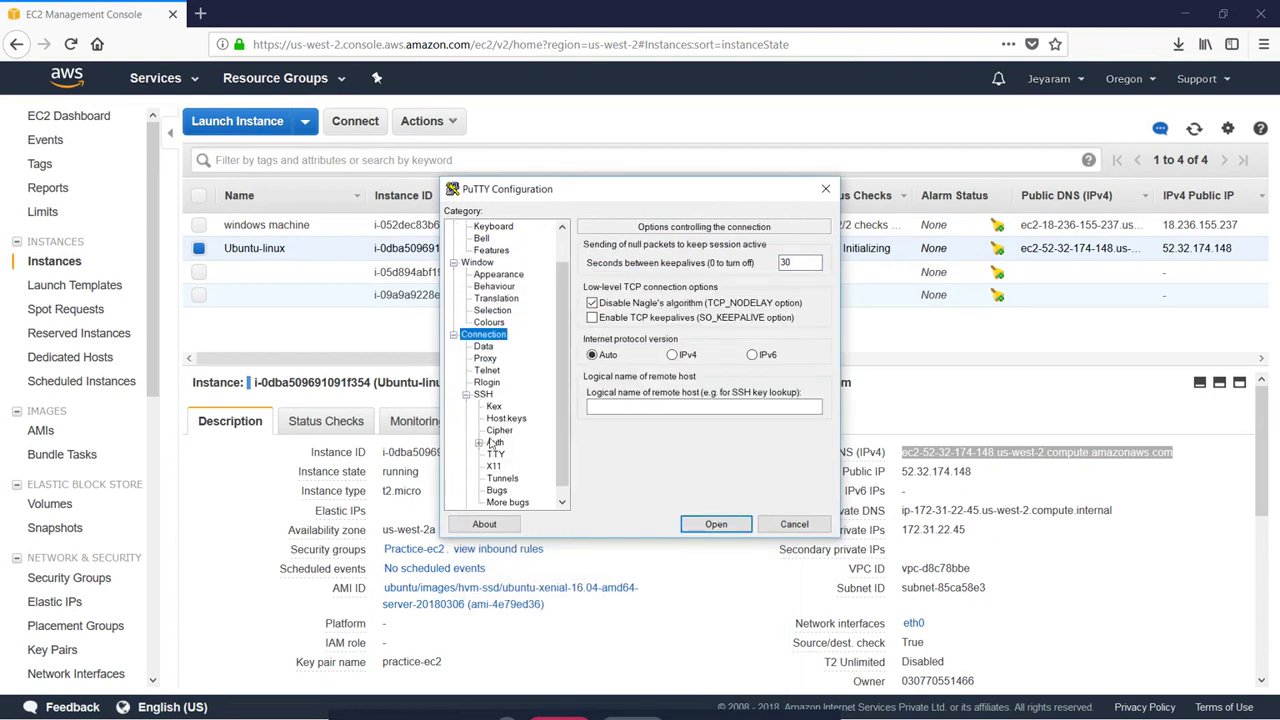
{"action": "left_click", "coordinate": [495, 443]}
{"action": "left_click", "coordinate": [792, 414]}
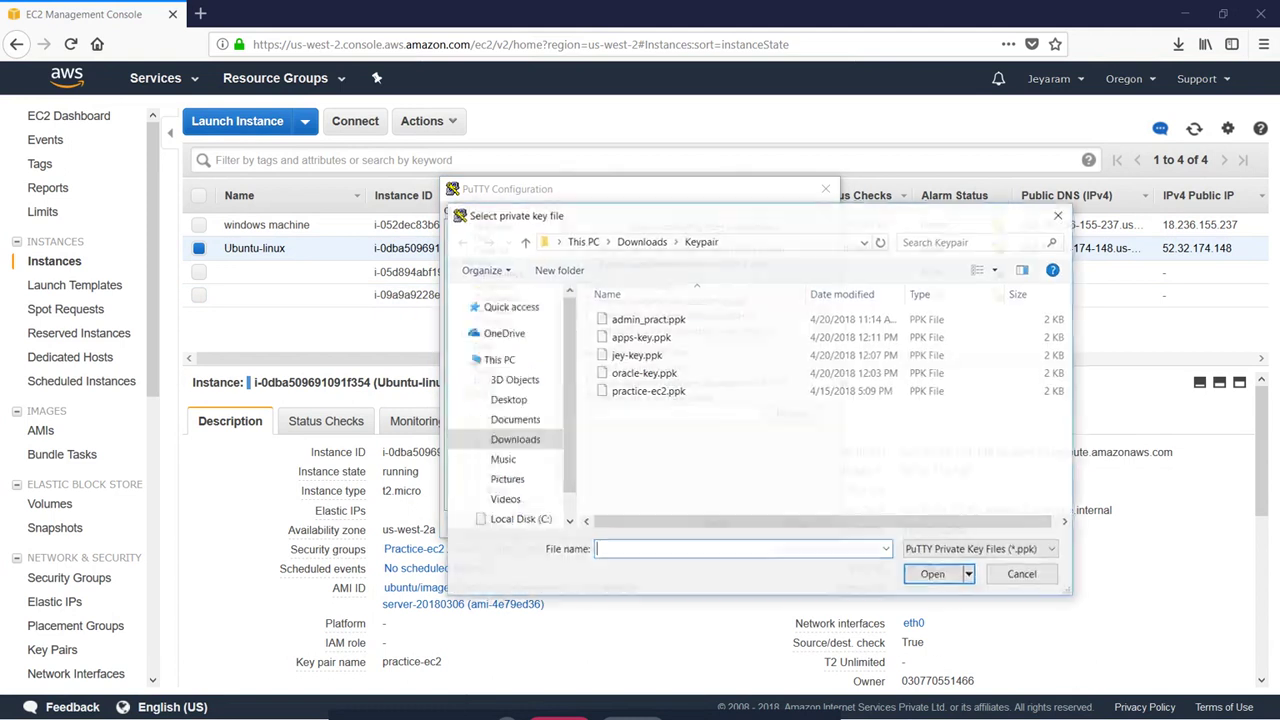
{"action": "left_click", "coordinate": [662, 392]}
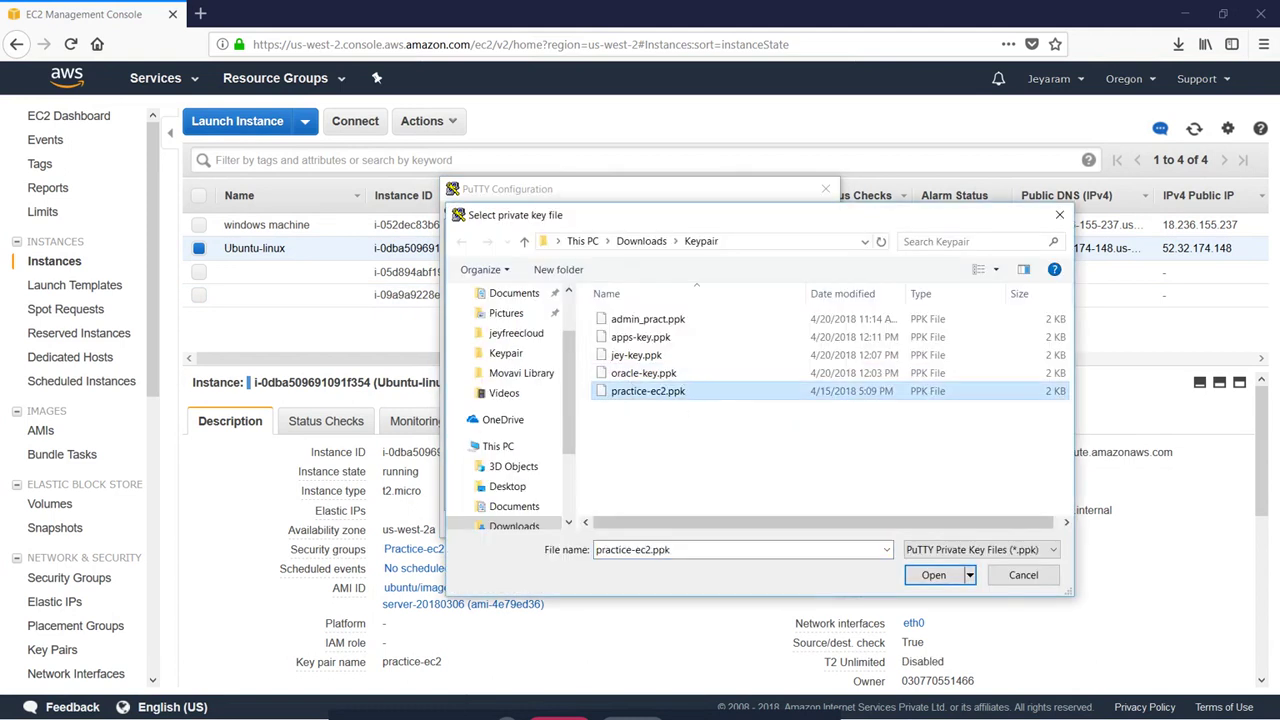
{"action": "left_click", "coordinate": [933, 575]}
- Open the SSH session, trust and cache the server's host key, and maximize the terminal window
{"action": "left_click", "coordinate": [716, 524]}
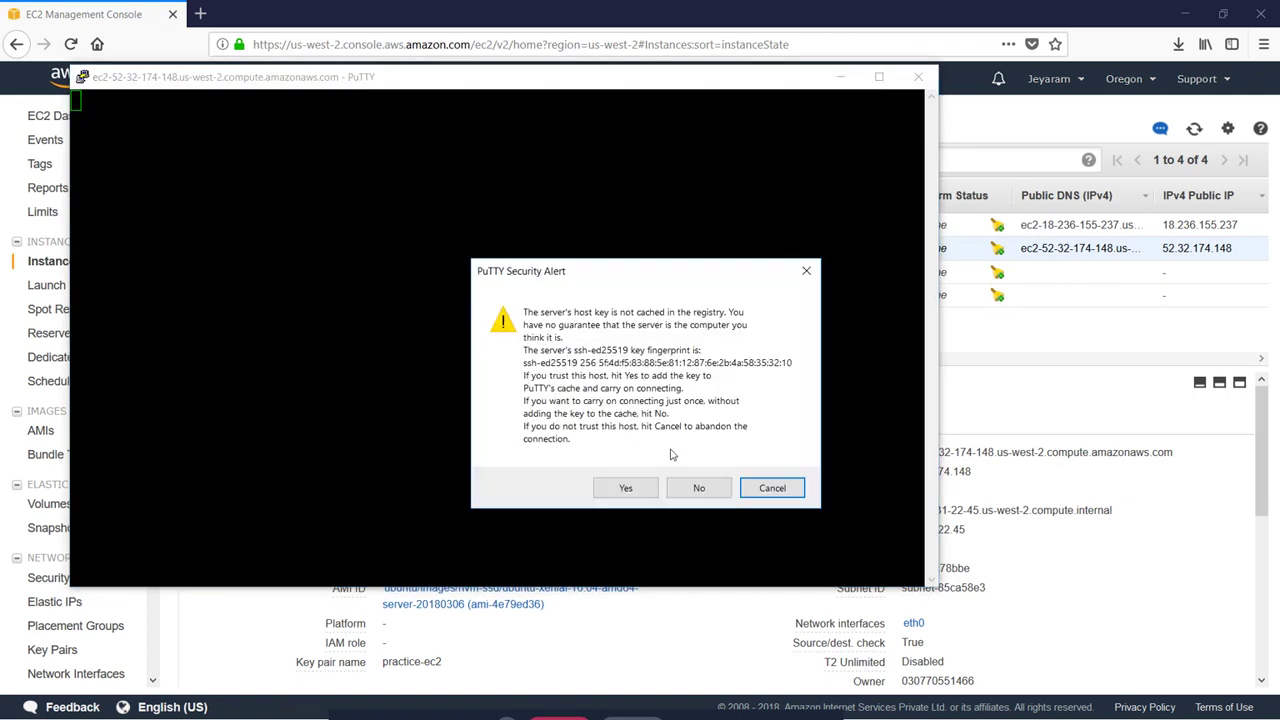
{"action": "left_click", "coordinate": [625, 488]}
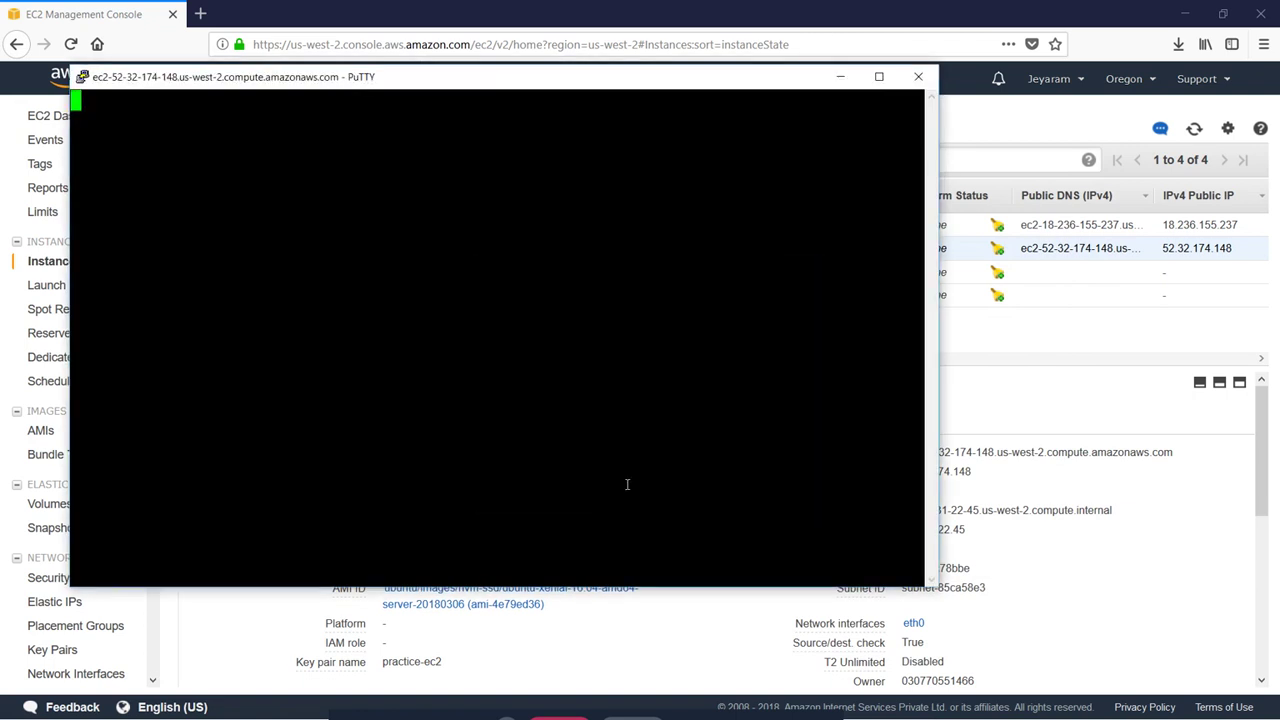
{"action": "left_click", "coordinate": [879, 77]}
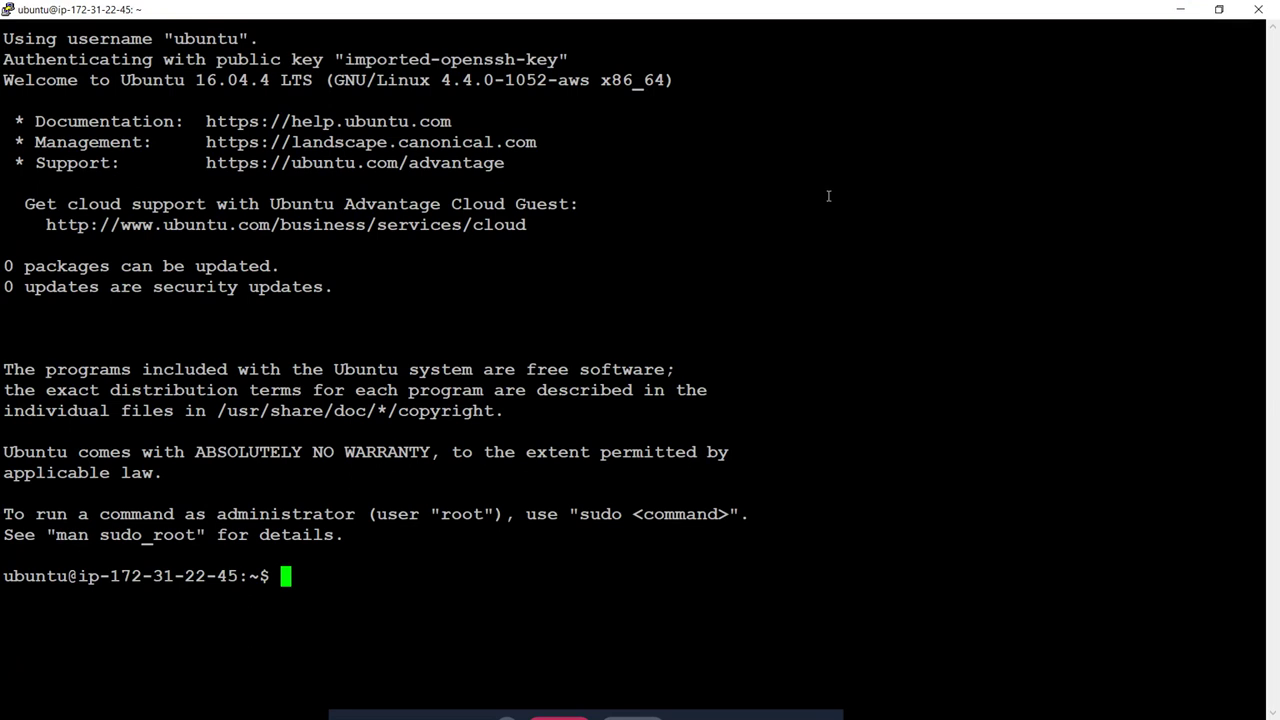
- List the mounted file systems with df -hT and check the size of the root volume
{"action": "type", "text": "df -hT"}
{"action": "key", "text": "Return"}
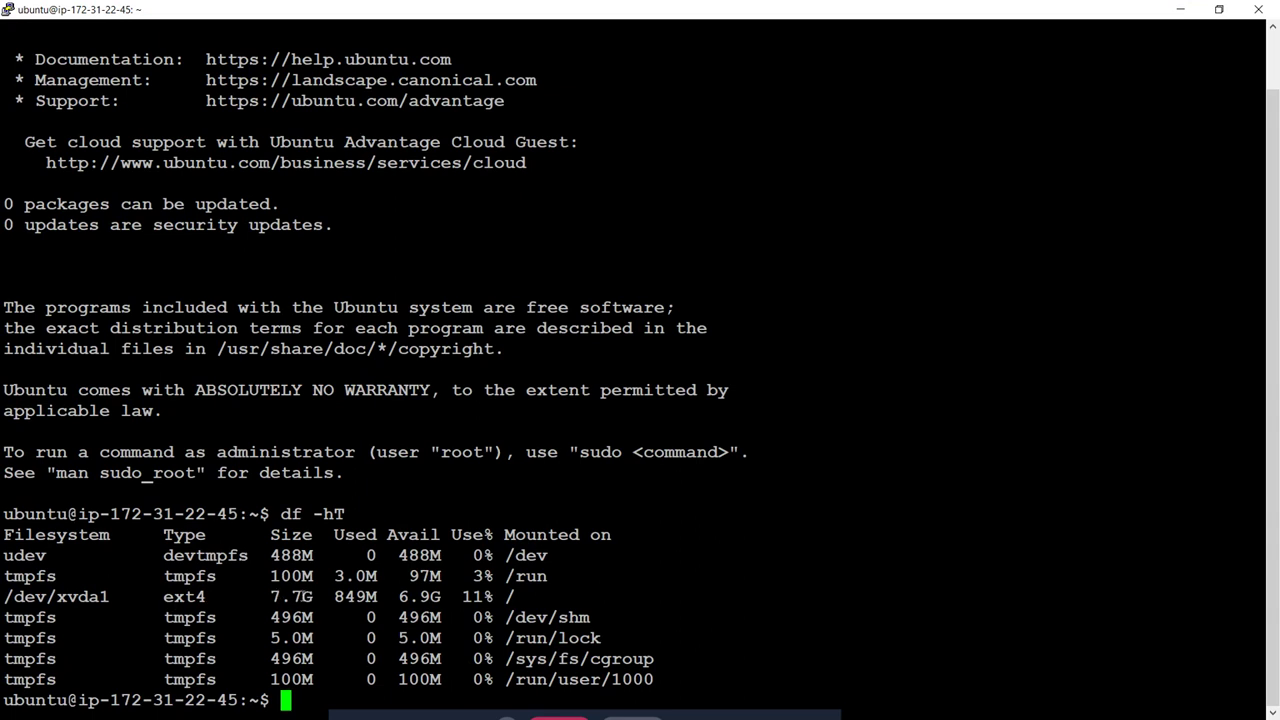
{"action": "double_click", "coordinate": [293, 597]}
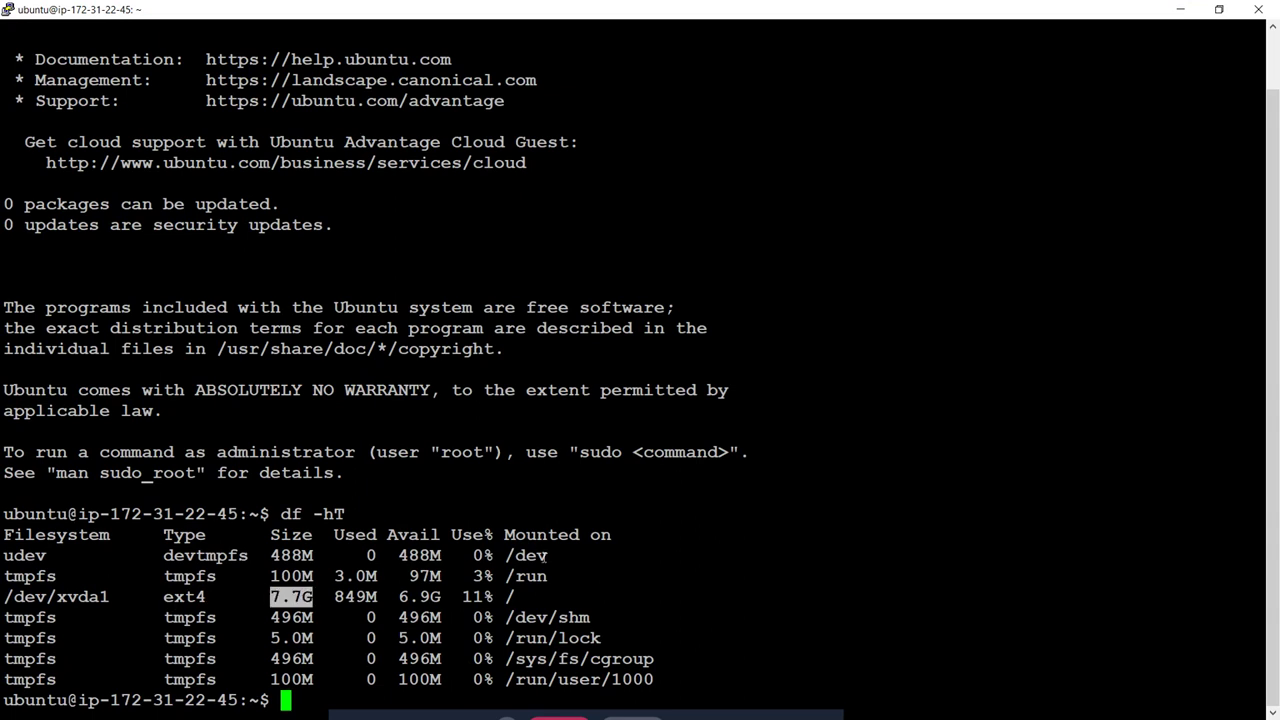
{"action": "double_click", "coordinate": [837, 580]}
{"action": "left_click", "coordinate": [770, 616]}
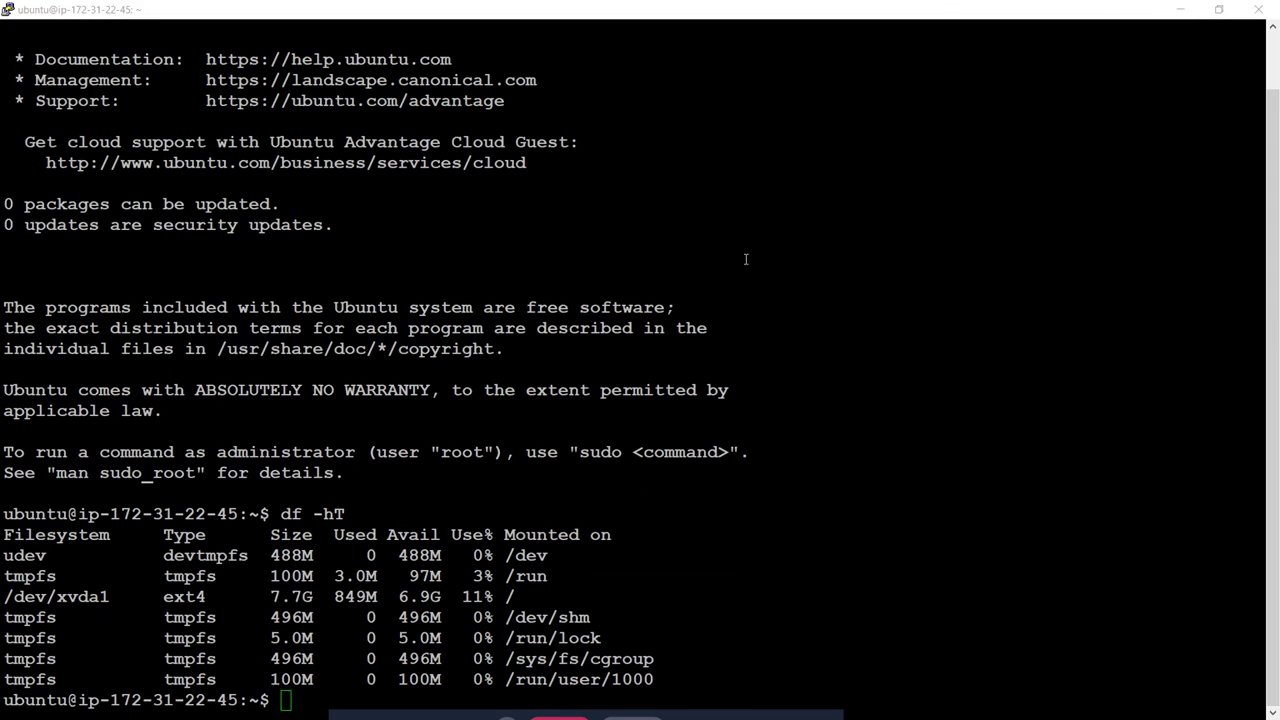
- Switch to the EC2 console and attach the wins-vol volume to the Ubuntu-linux instance as device /dev/sdf
{"action": "key", "text": "alt+Tab"}
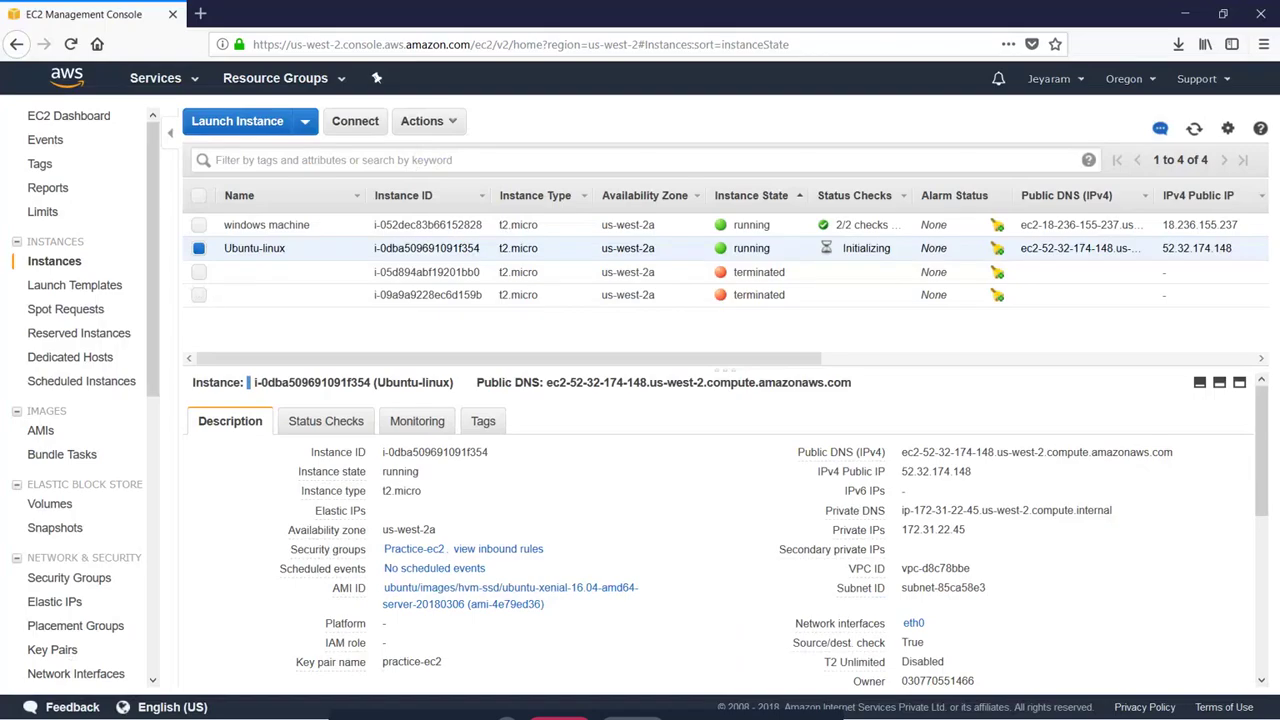
{"action": "left_click", "coordinate": [51, 503]}
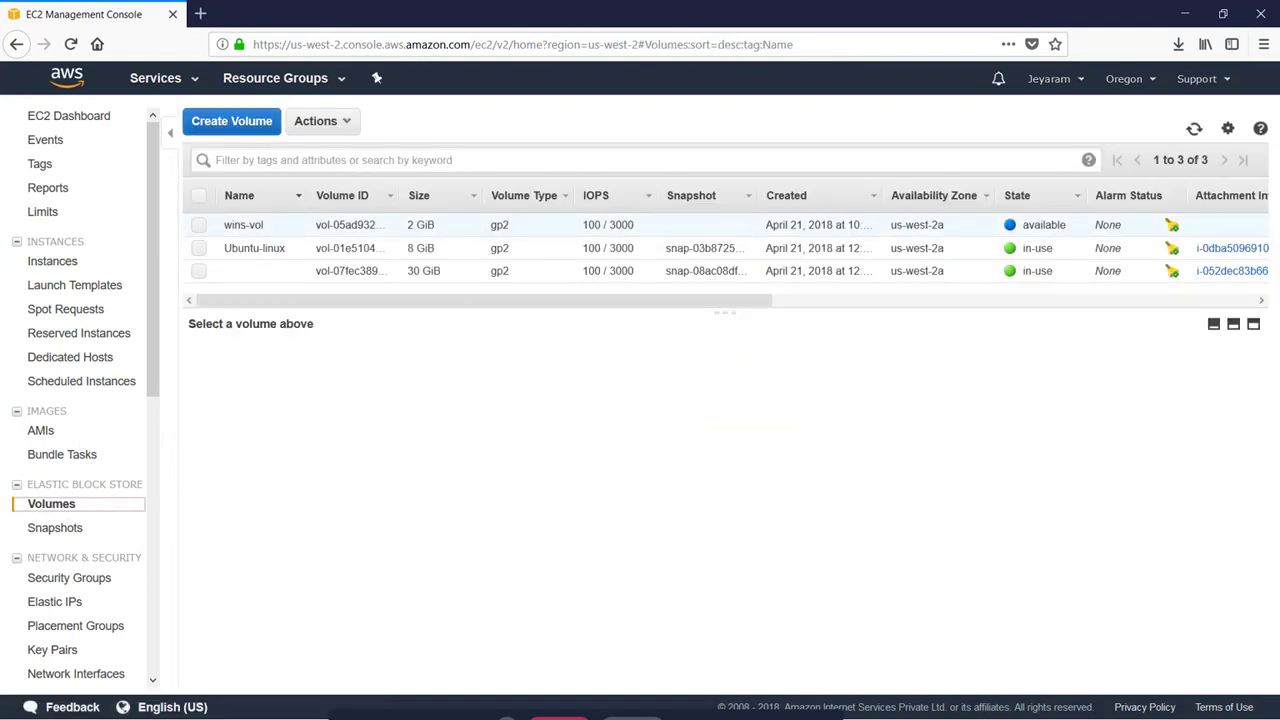
{"action": "left_click", "coordinate": [199, 225]}
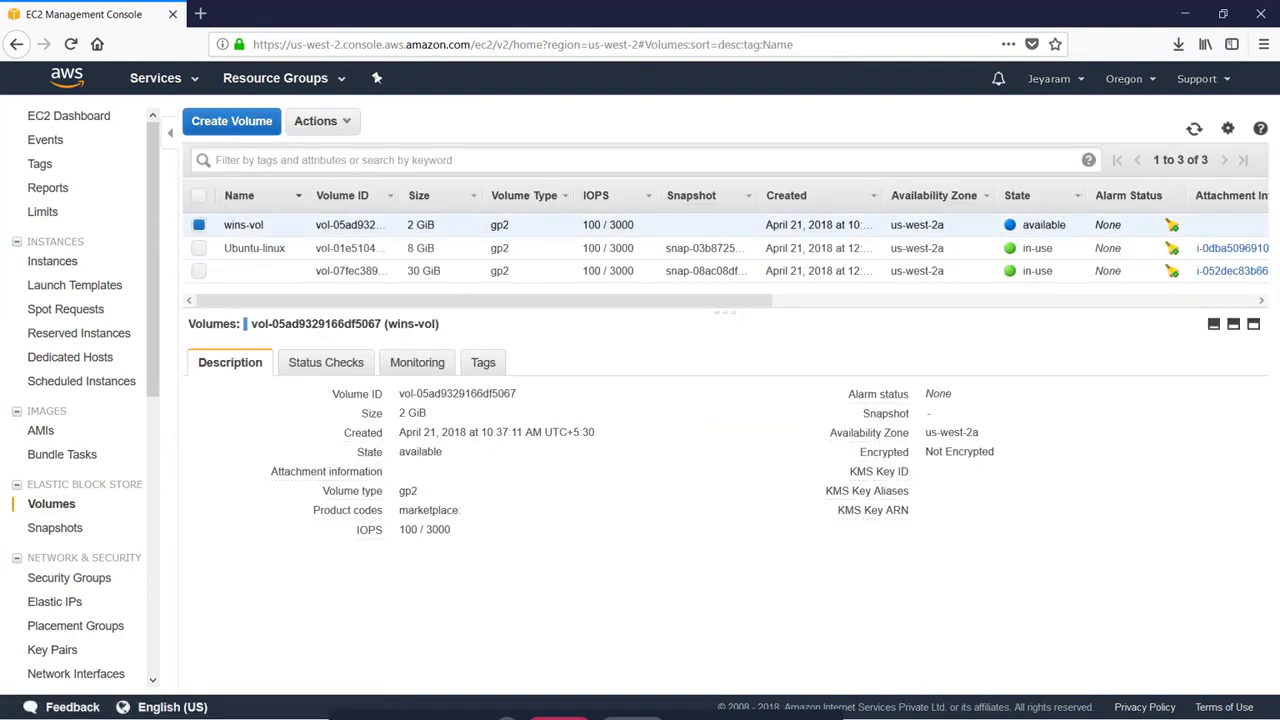
{"action": "left_click", "coordinate": [322, 122]}
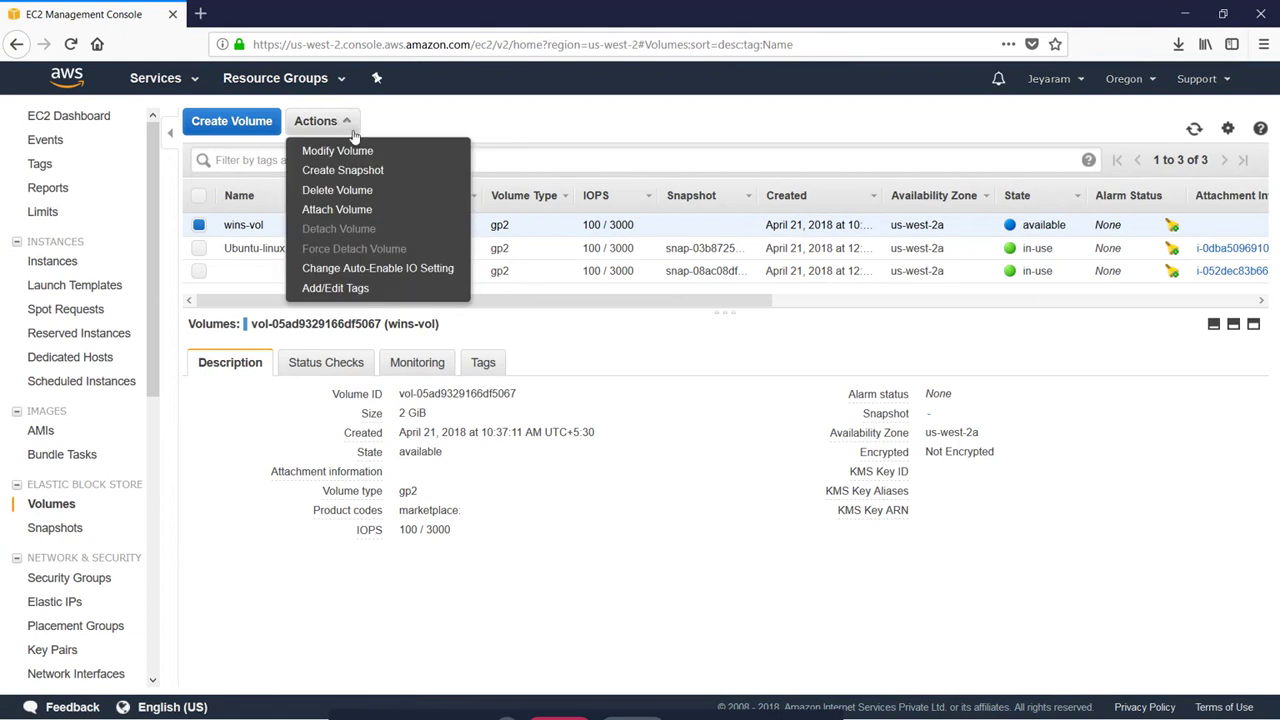
{"action": "left_click", "coordinate": [363, 210]}
{"action": "left_click", "coordinate": [662, 384]}
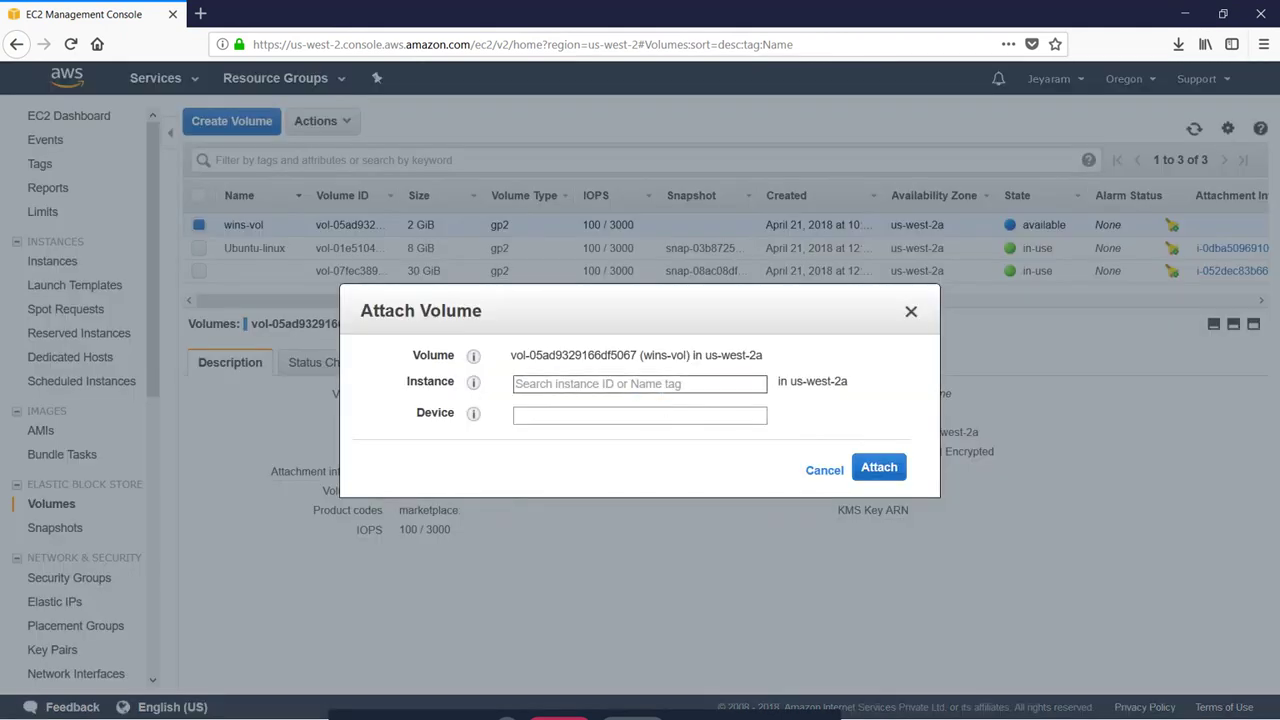
{"action": "left_click", "coordinate": [645, 415]}
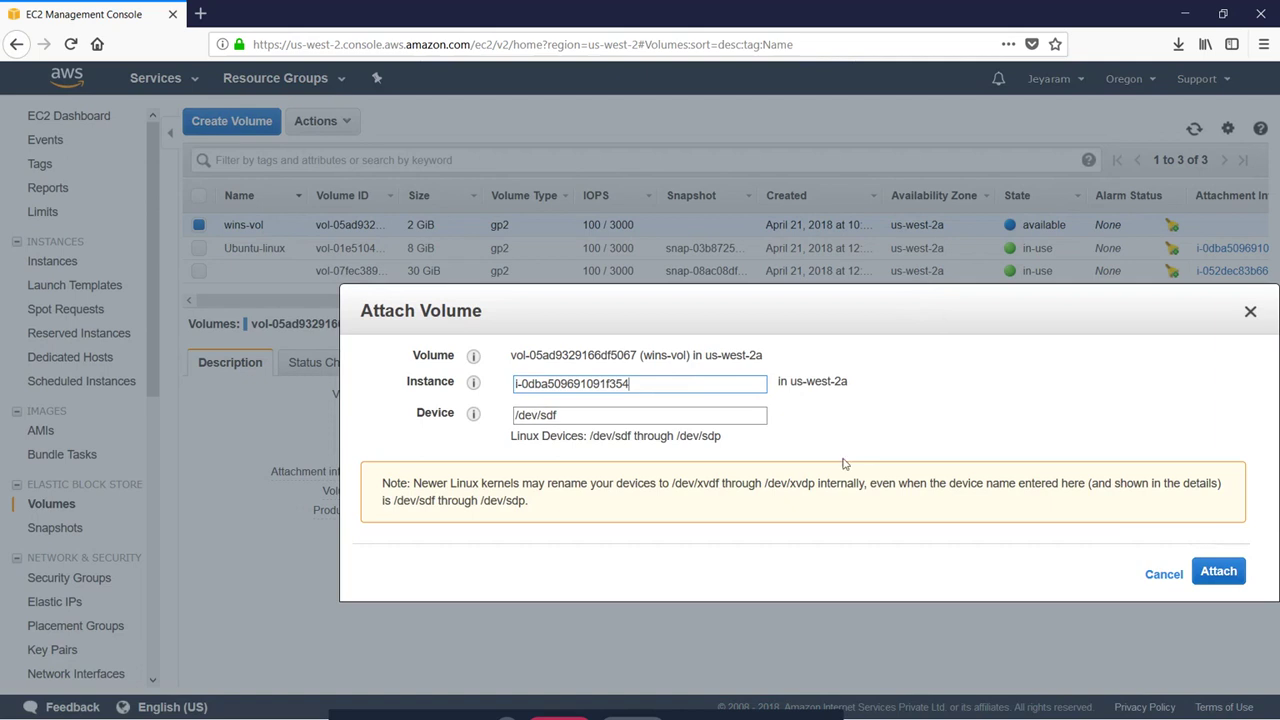
{"action": "left_click", "coordinate": [1208, 570]}
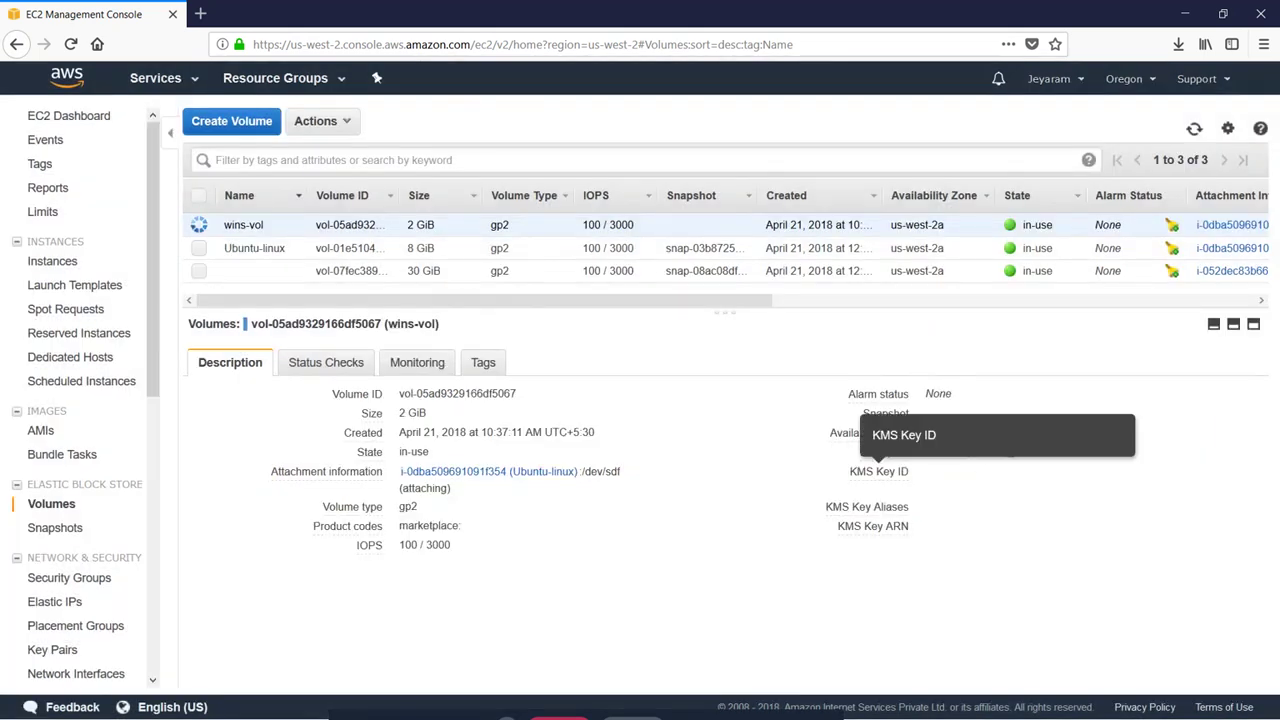
- Return to the PuTTY session and list the mounted file systems again with df -hT
{"action": "key", "text": "alt+Tab"}
{"action": "type", "text": "df "}
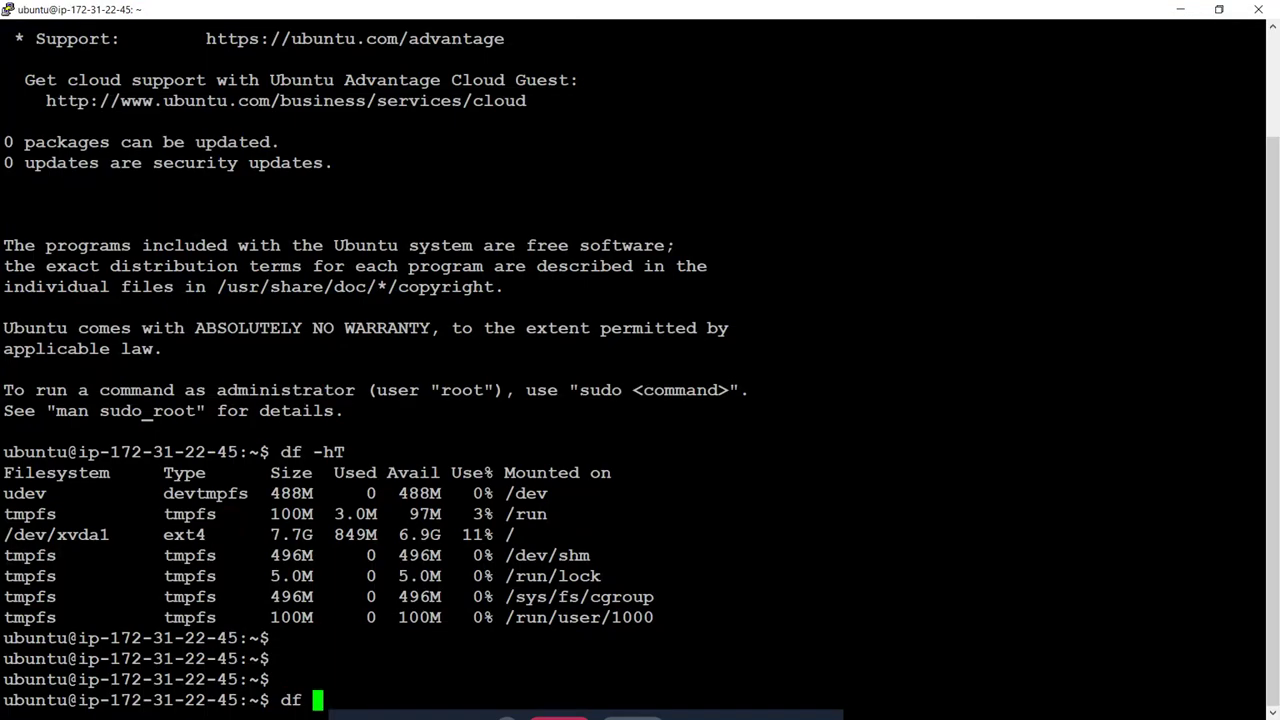
{"action": "type", "text": "-"}
{"action": "type", "text": "hT"}
{"action": "key", "text": "Return"}
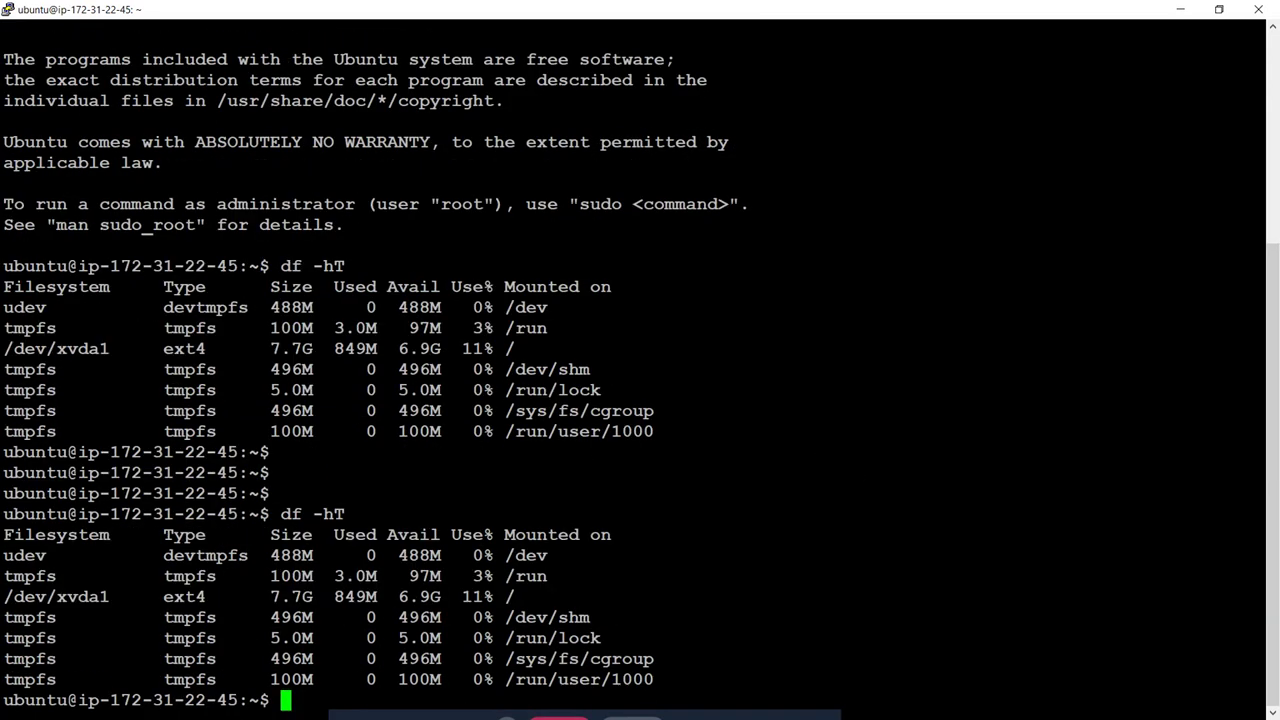
- List the block devices with lsblk and examine the attached xvdf disk and its xvdf2 partition
{"action": "type", "text": "lsblk"}
{"action": "key", "text": "Return"}
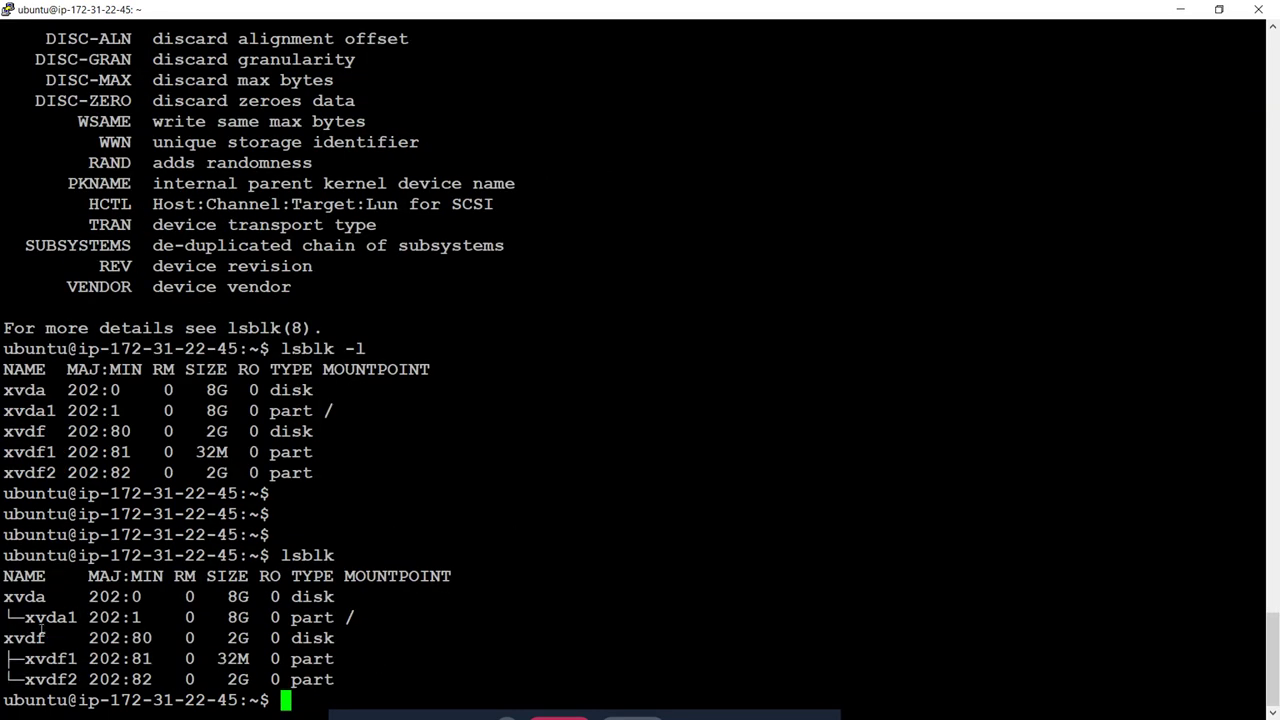
{"action": "double_click", "coordinate": [237, 638]}
{"action": "left_click", "coordinate": [149, 687]}
{"action": "left_click", "coordinate": [50, 681]}
{"action": "double_click", "coordinate": [50, 680]}
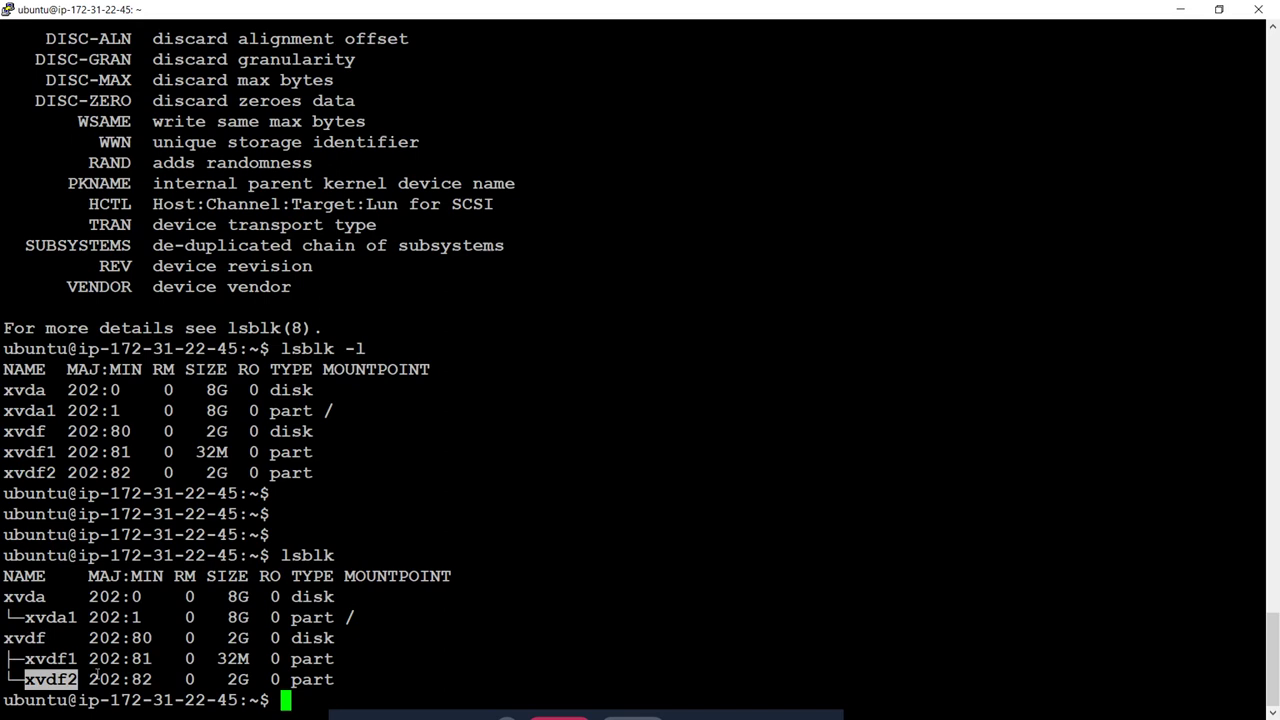
{"action": "left_click", "coordinate": [87, 677]}
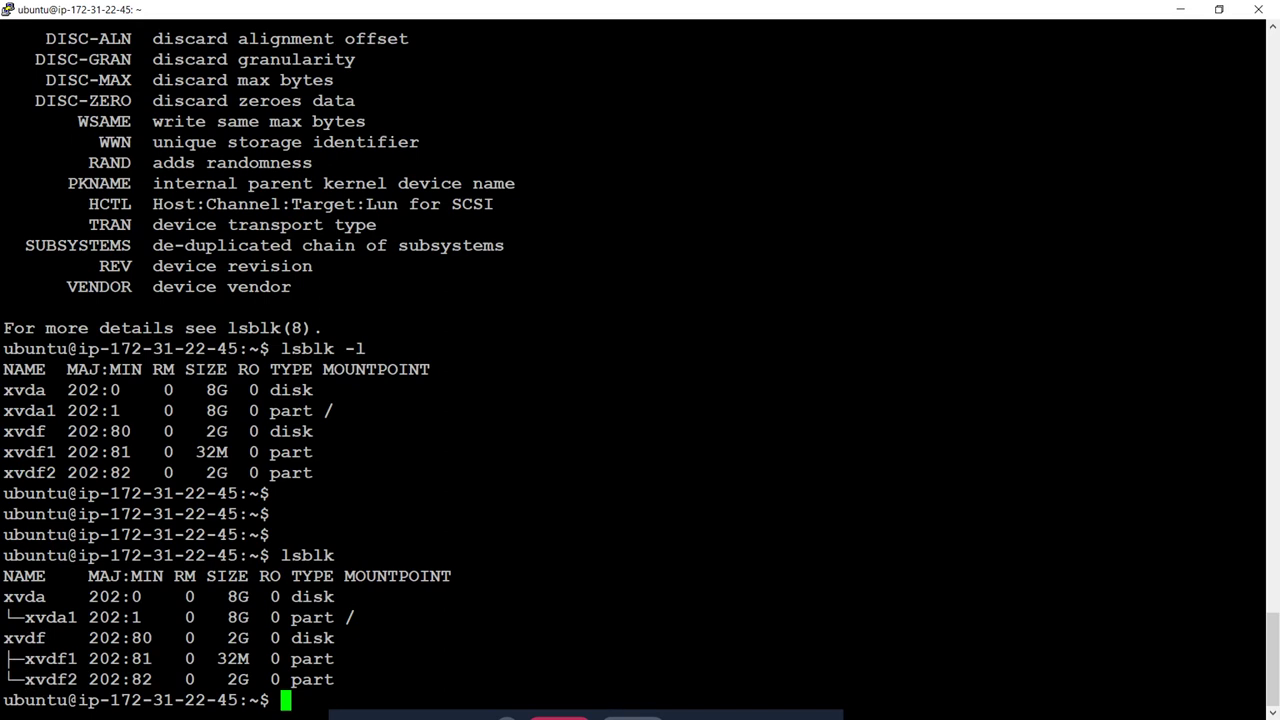
- Start a sudo mount command for the /dev/xvdf2 partition, leaving it at the prompt without a mount point
{"action": "key", "text": "BackSpace"}
{"action": "type", "text": "sudo mount "}
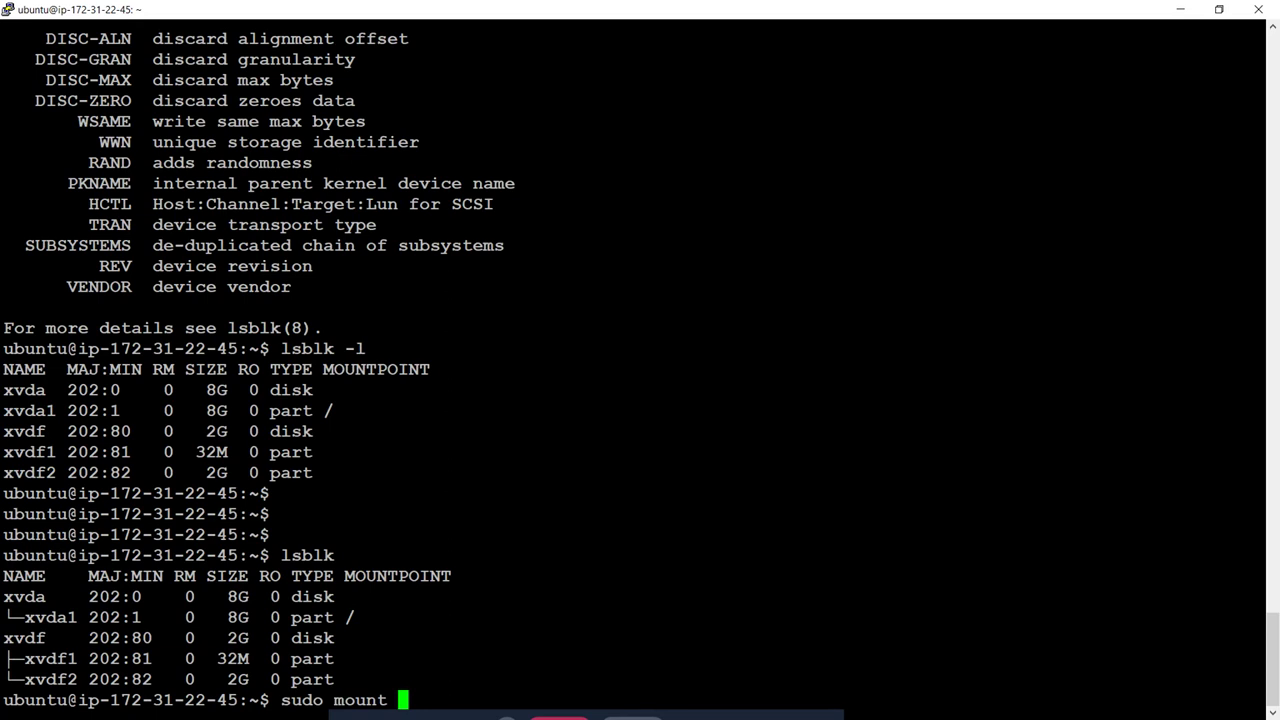
{"action": "type", "text": "/dev/"}
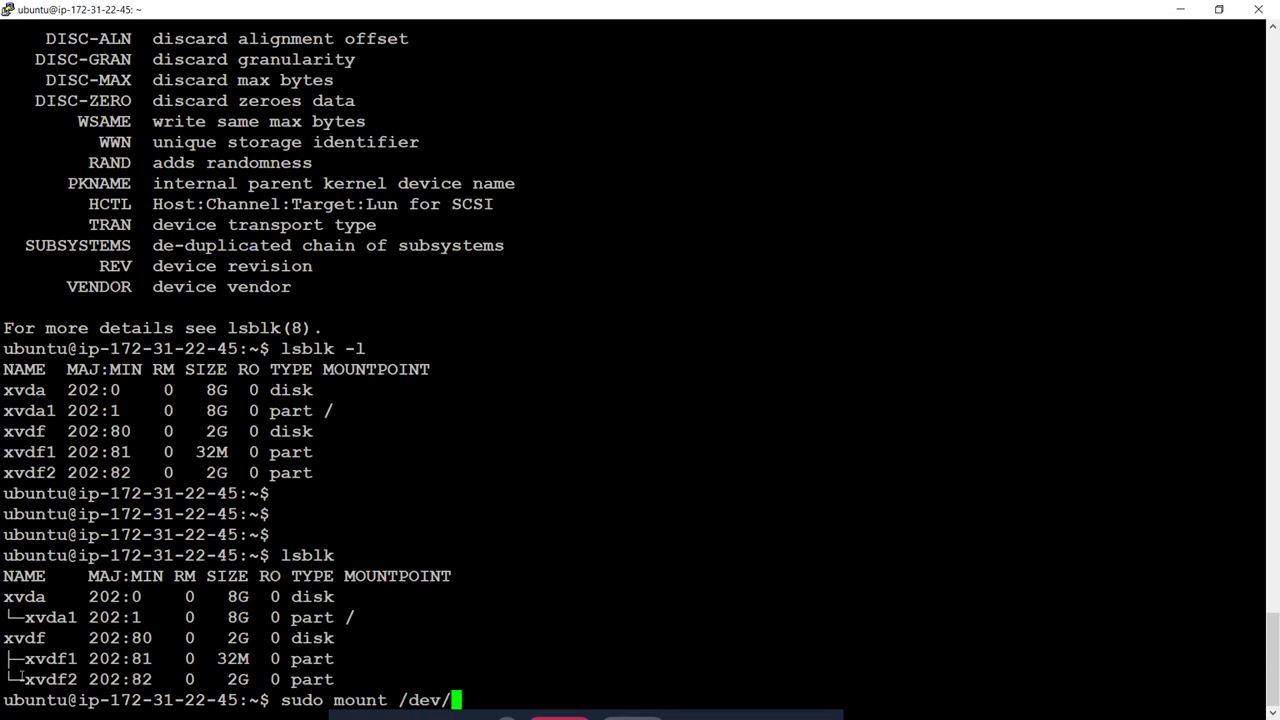
{"action": "double_click", "coordinate": [45, 679]}
{"action": "right_click", "coordinate": [854, 411]}
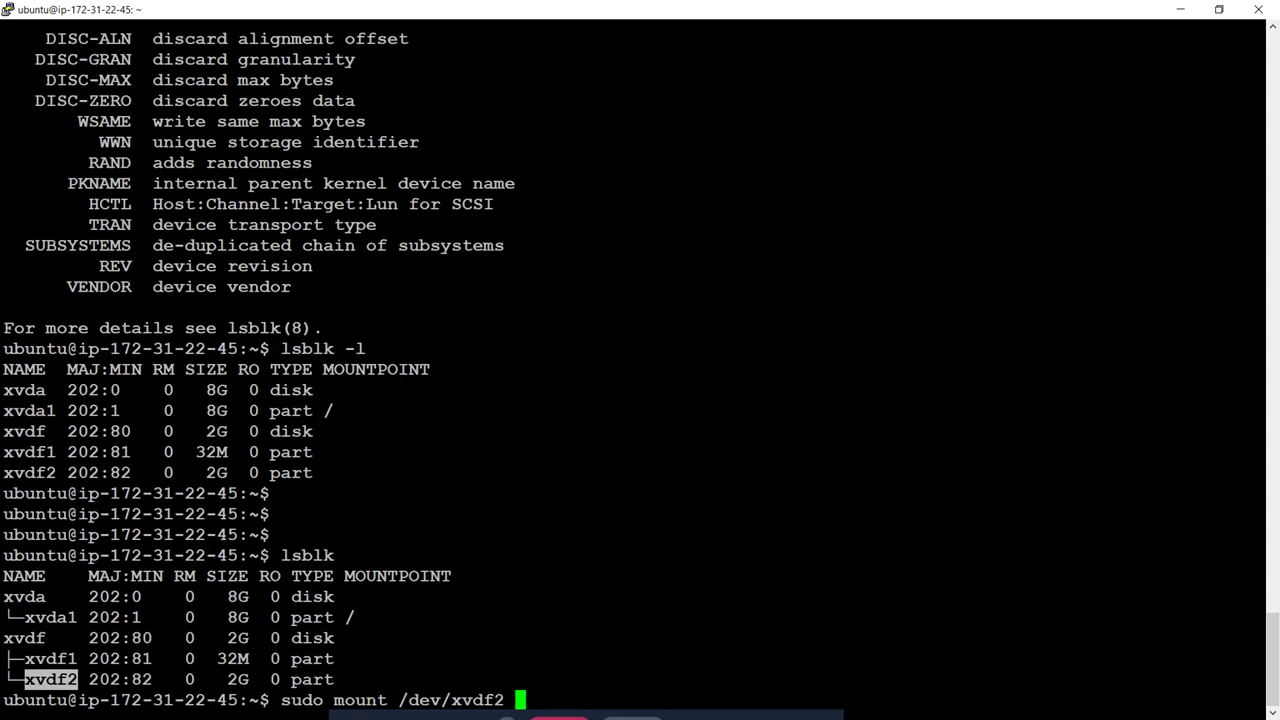
- Duplicate the SSH session and create a directory named sample in the home folder of the new session
{"action": "right_click", "coordinate": [330, 9]}
{"action": "left_click", "coordinate": [392, 176]}
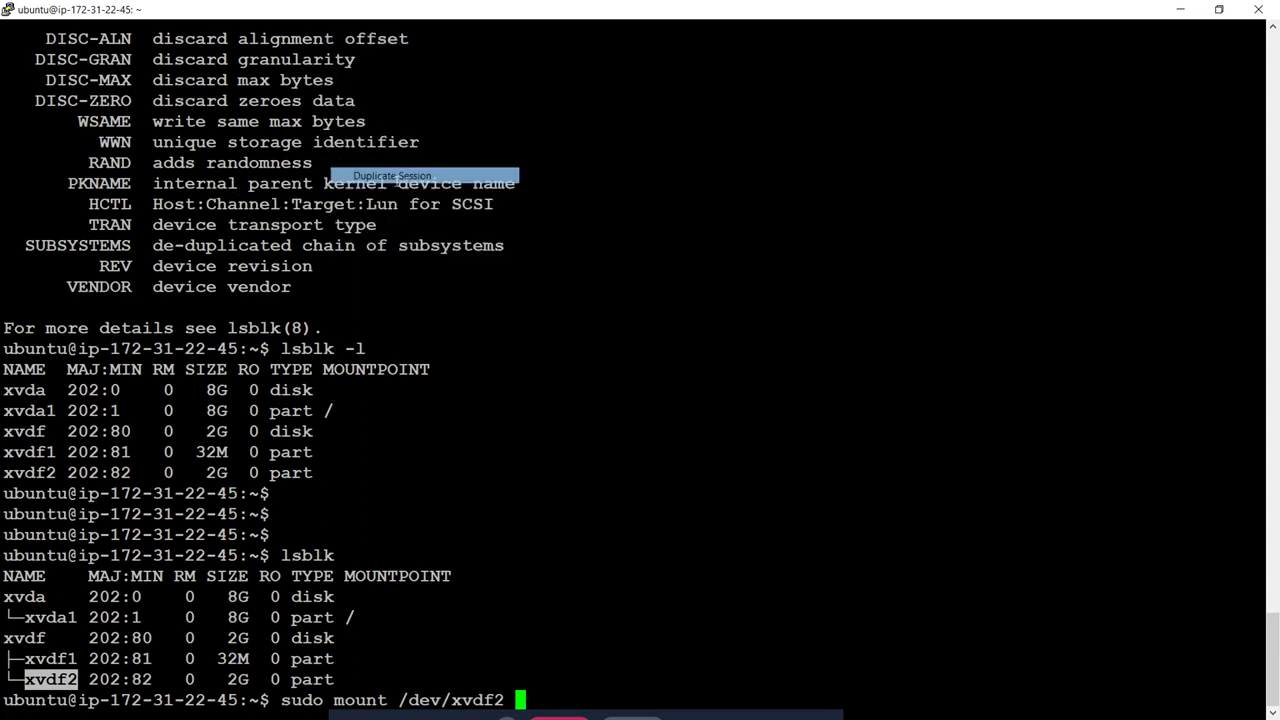
{"action": "left_click", "coordinate": [586, 290]}
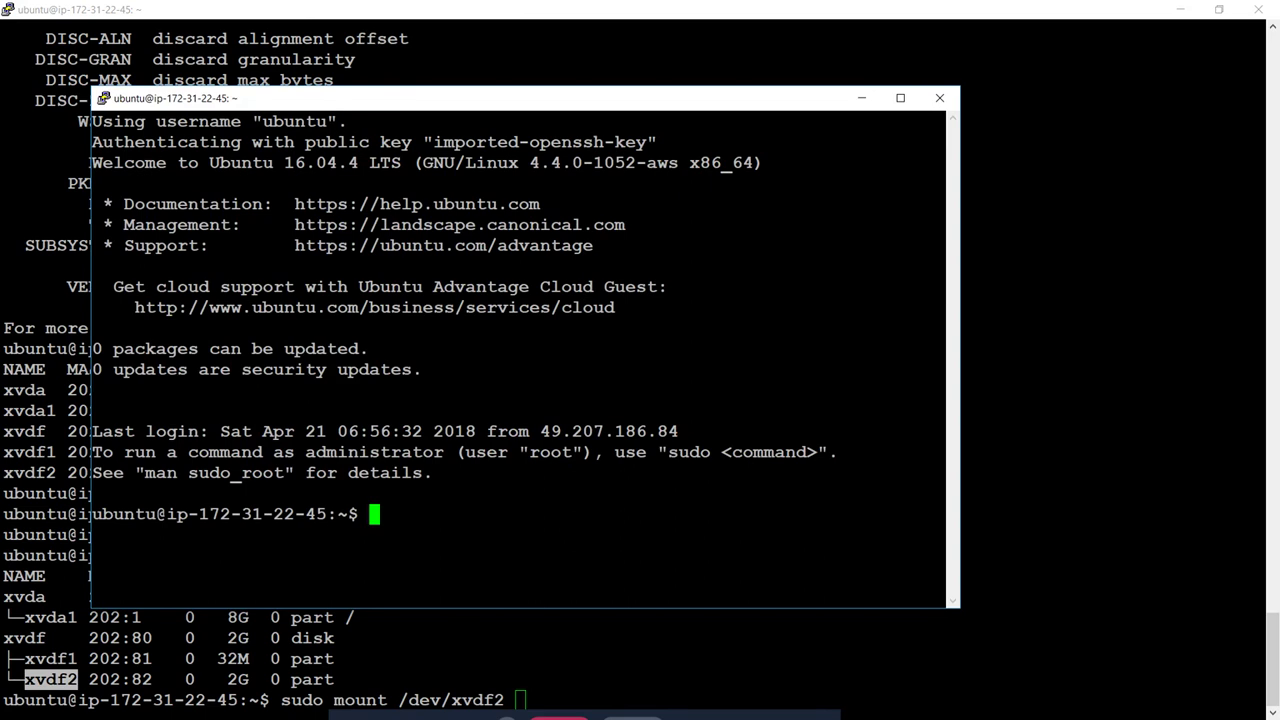
{"action": "type", "text": "mkdir"}
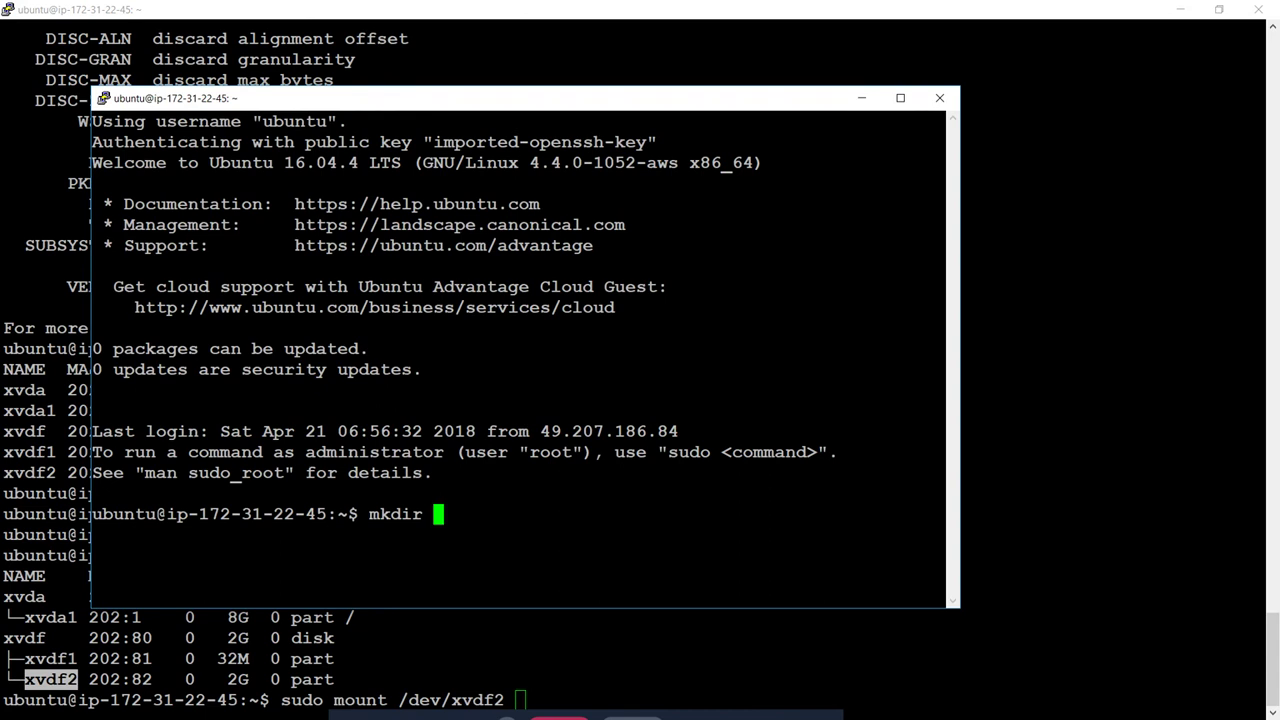
{"action": "type", "text": "sample"}
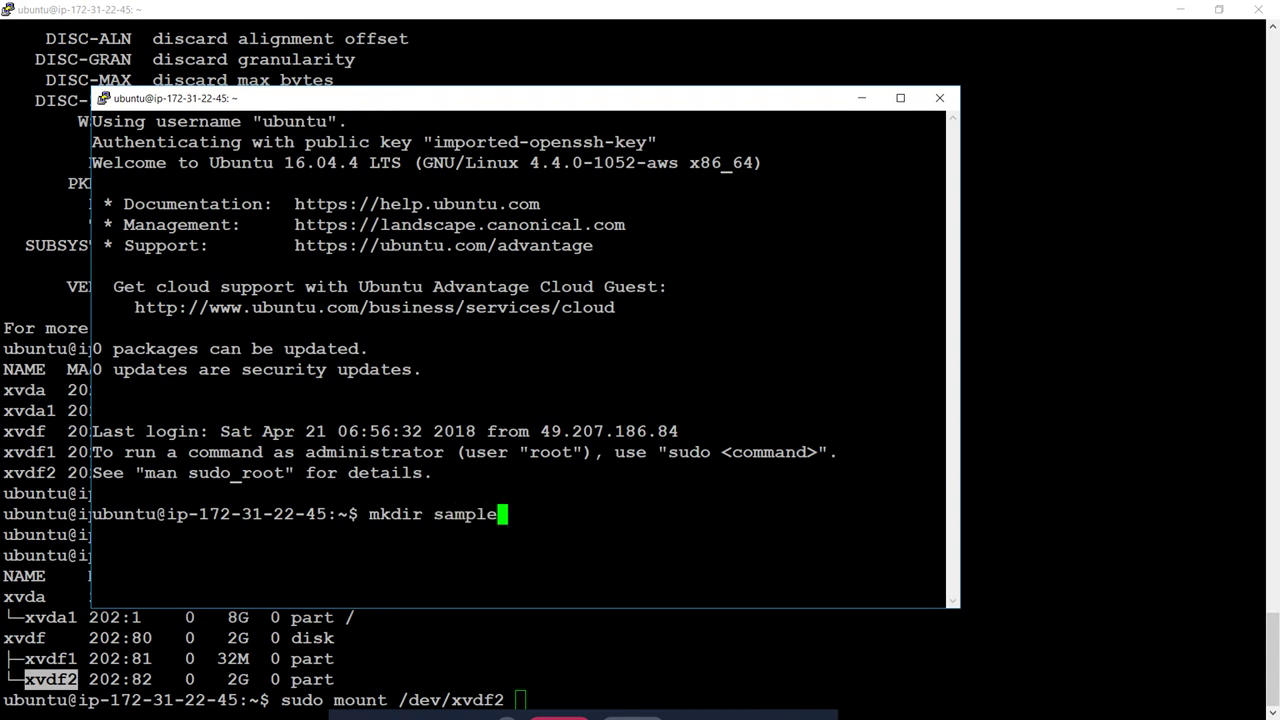
{"action": "key", "text": "Return"}
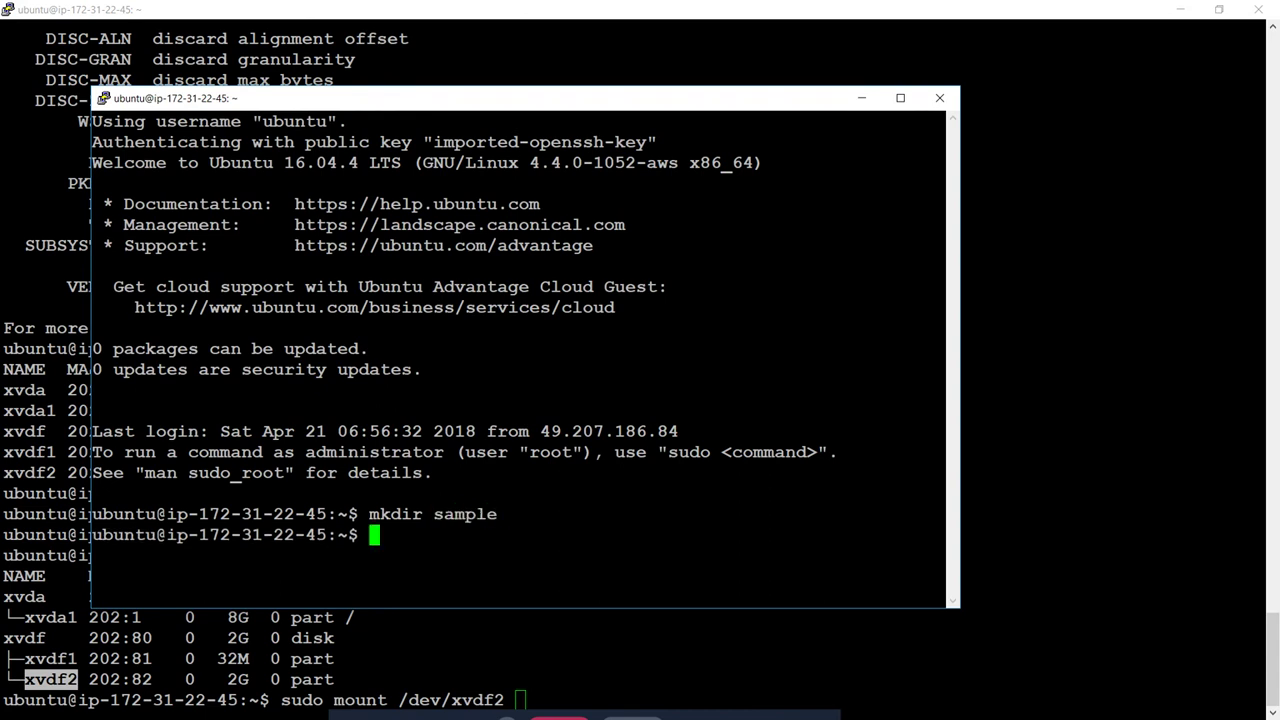
- Return to the first session and complete the pending mount command with sample as the mount point, then run it
{"action": "key", "text": "alt+Tab"}
{"action": "type", "text": "sam"}
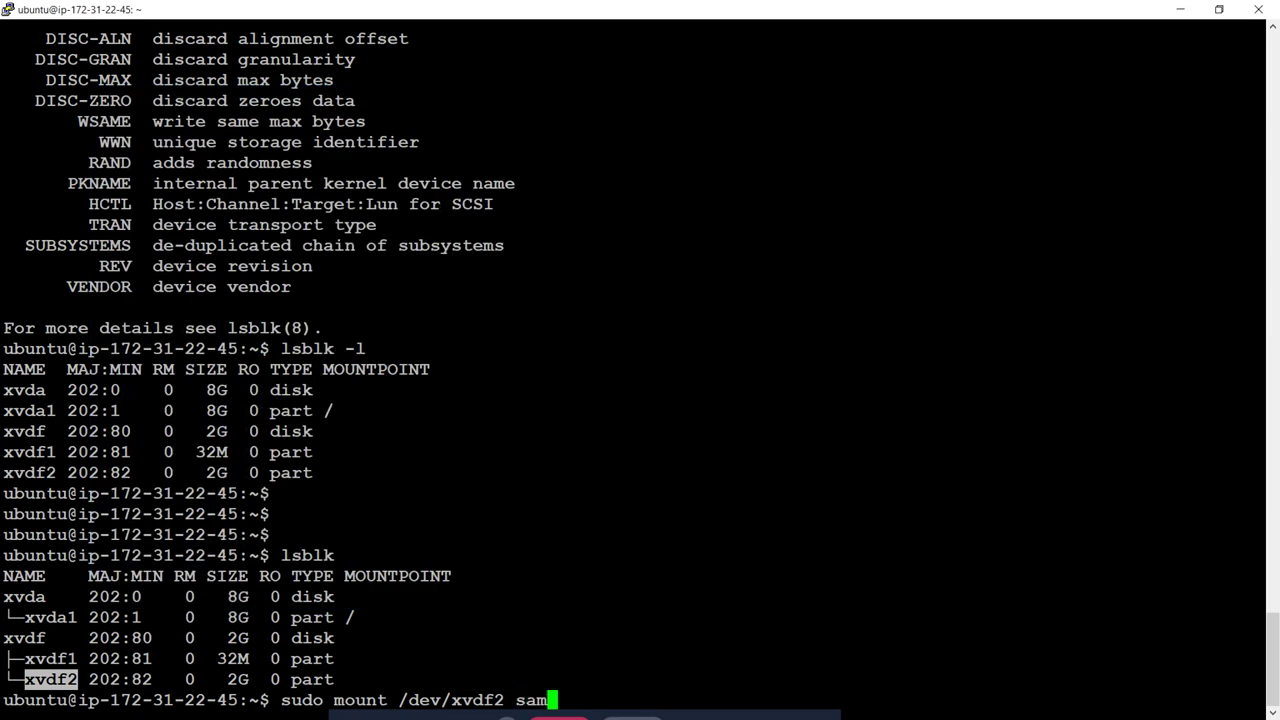
{"action": "type", "text": "ple"}
{"action": "key", "text": "Return"}
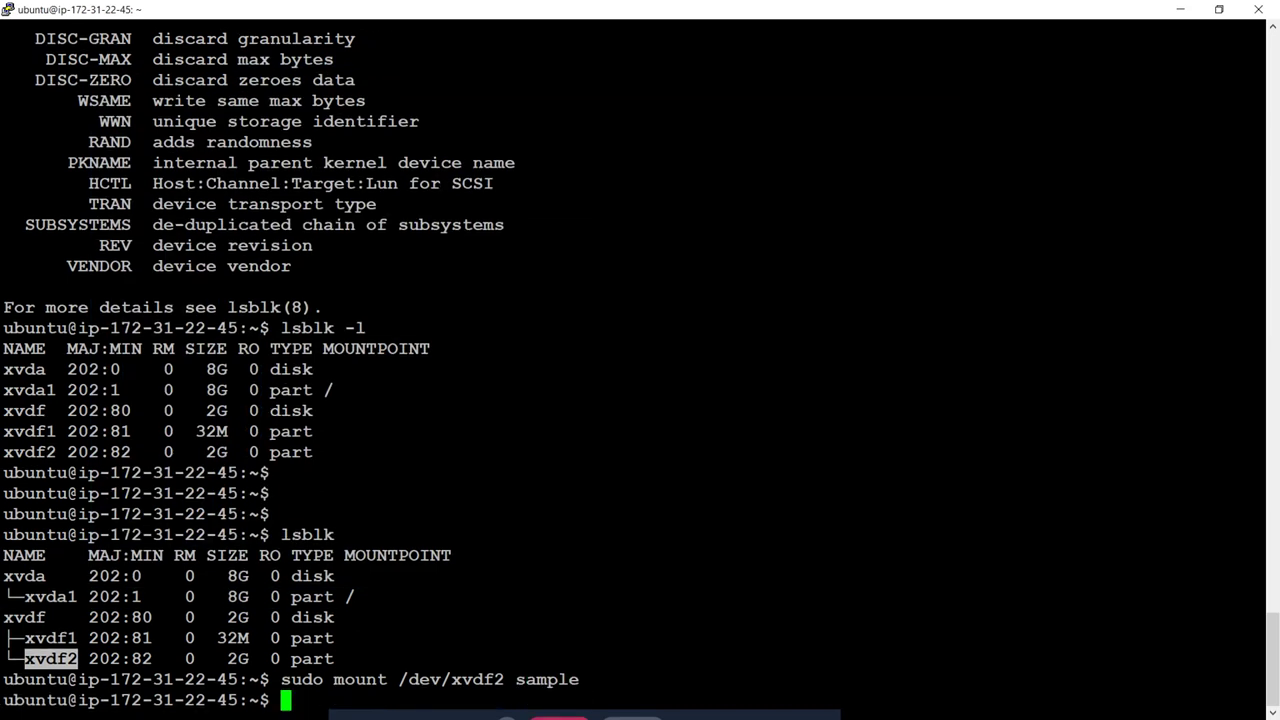
- List the mounted file systems with df -hT and check the size of /dev/xvdf2
{"action": "type", "text": "df -hT"}
{"action": "key", "text": "Return"}
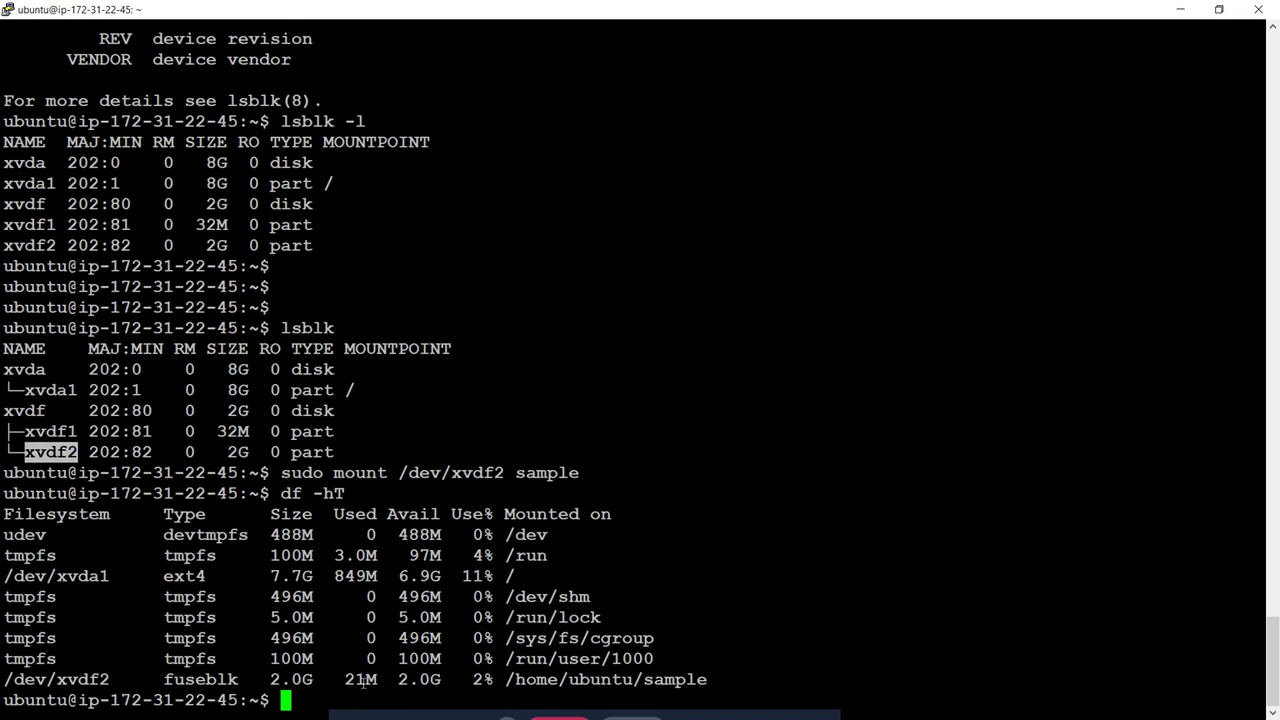
{"action": "double_click", "coordinate": [300, 680]}
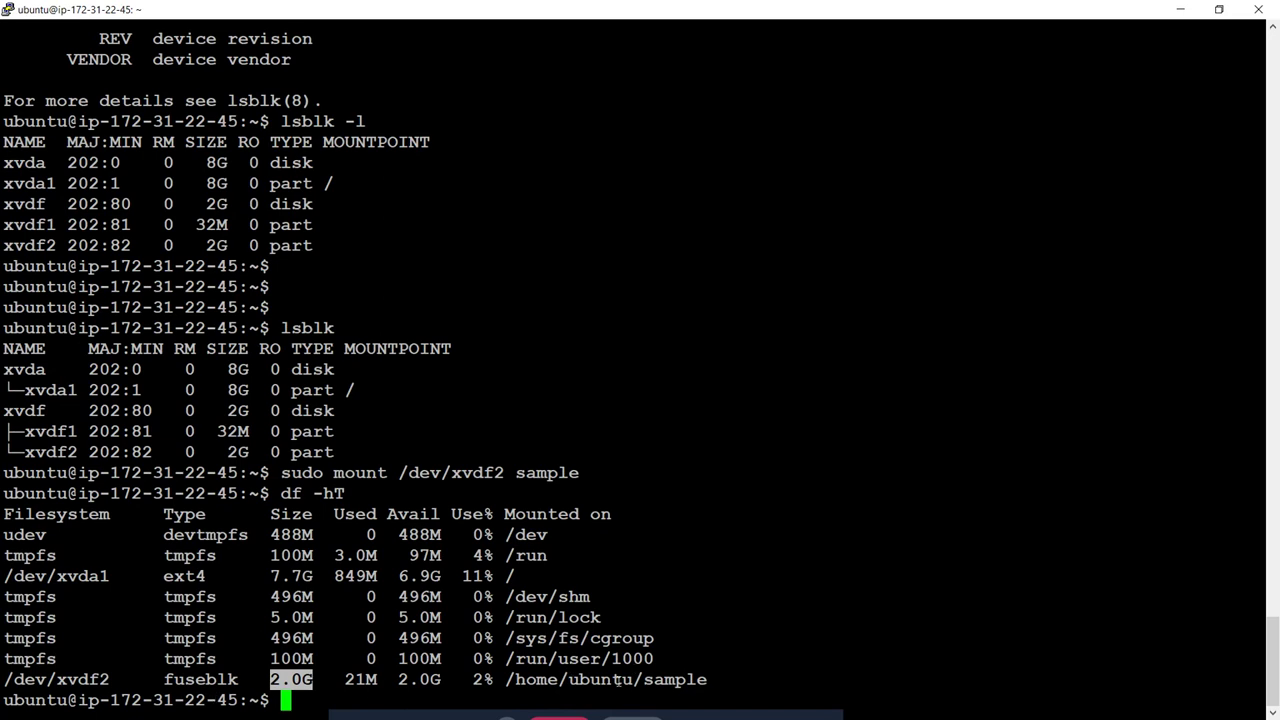
- Change to the mount point /home/ubuntu/sample, reusing its path from the df output, and list its contents with ls -ltr
{"action": "double_click", "coordinate": [650, 680]}
{"action": "key", "text": "ctrl+c"}
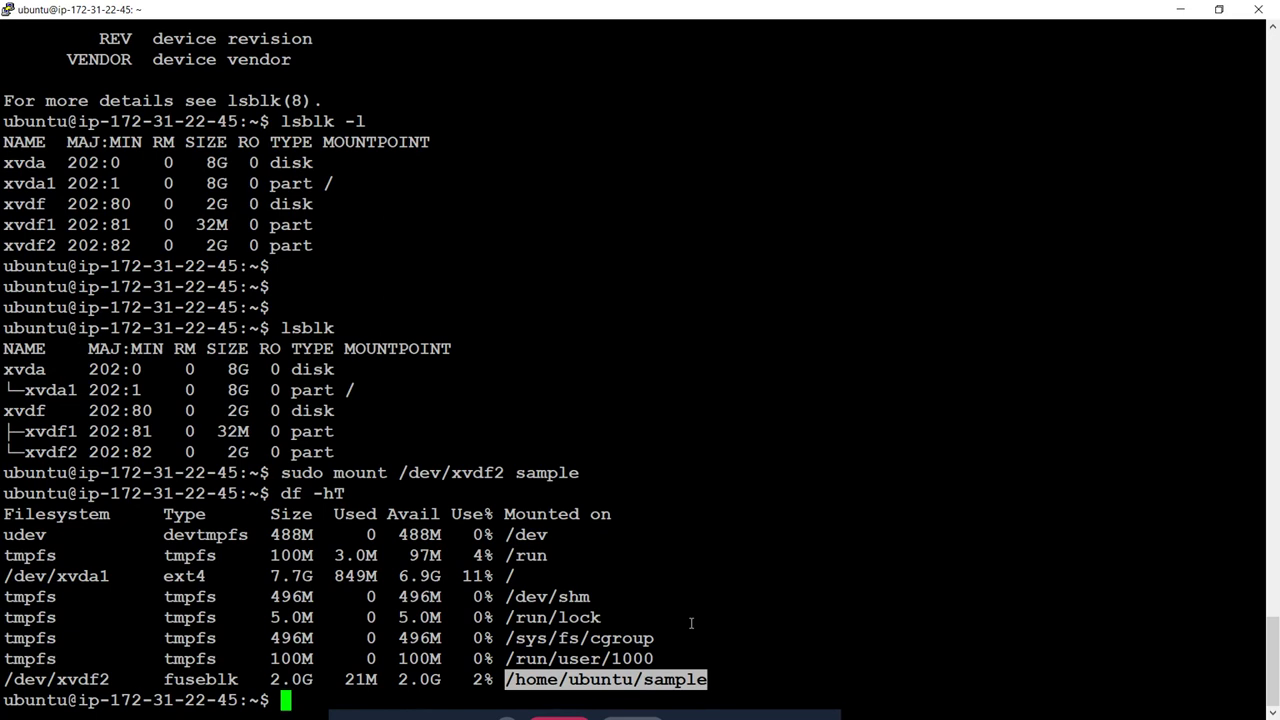
{"action": "type", "text": "cd"}
{"action": "key", "text": "shift+Insert"}
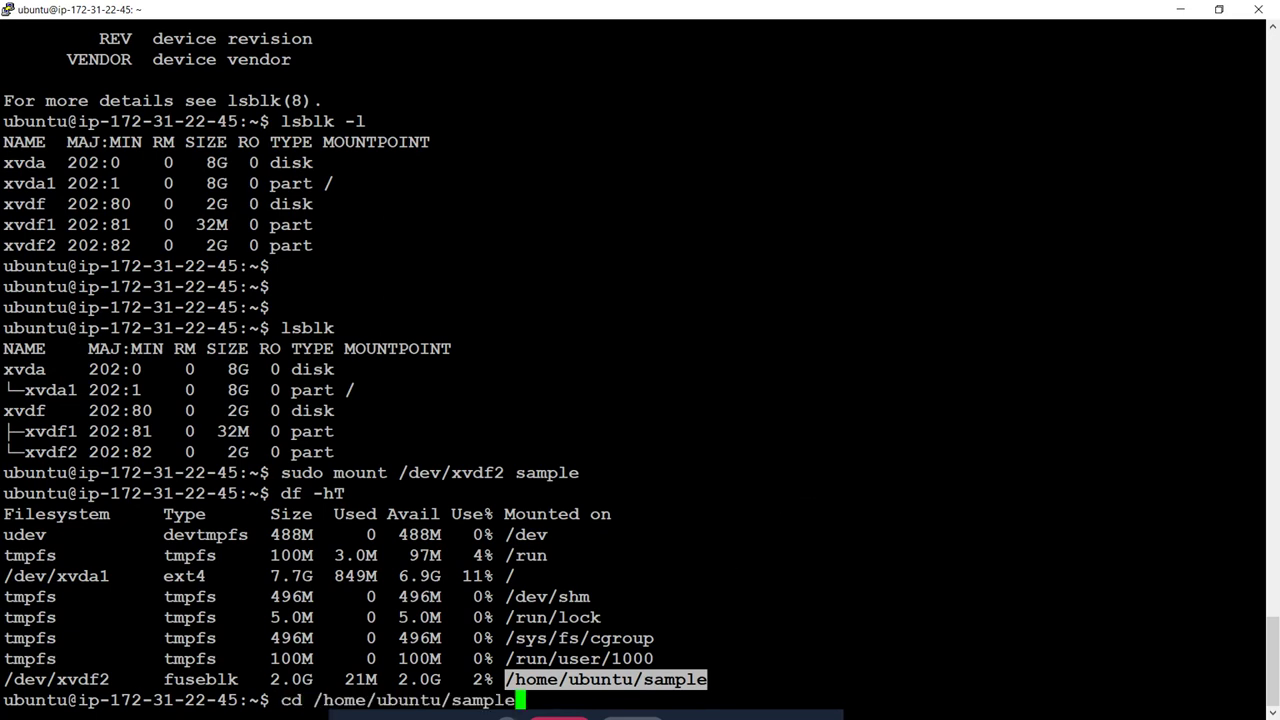
{"action": "key", "text": "Return"}
{"action": "type", "text": "ls -ltr"}
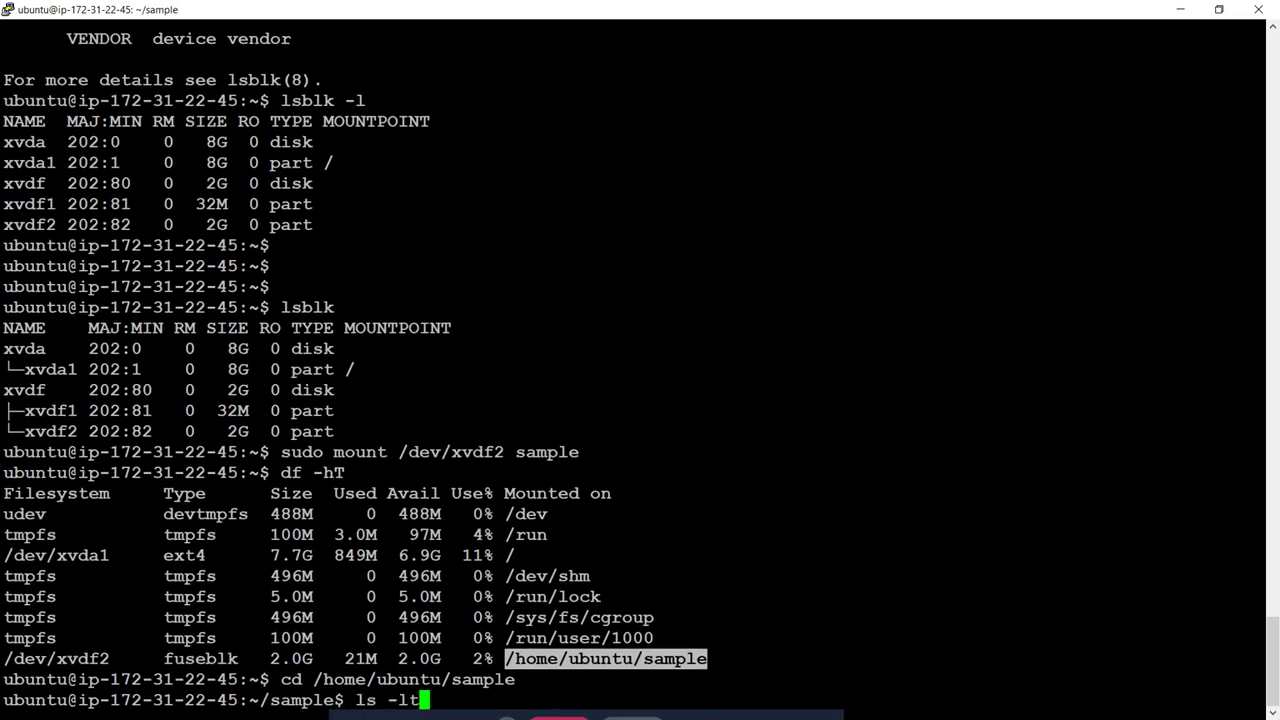
{"action": "key", "text": "Return"}
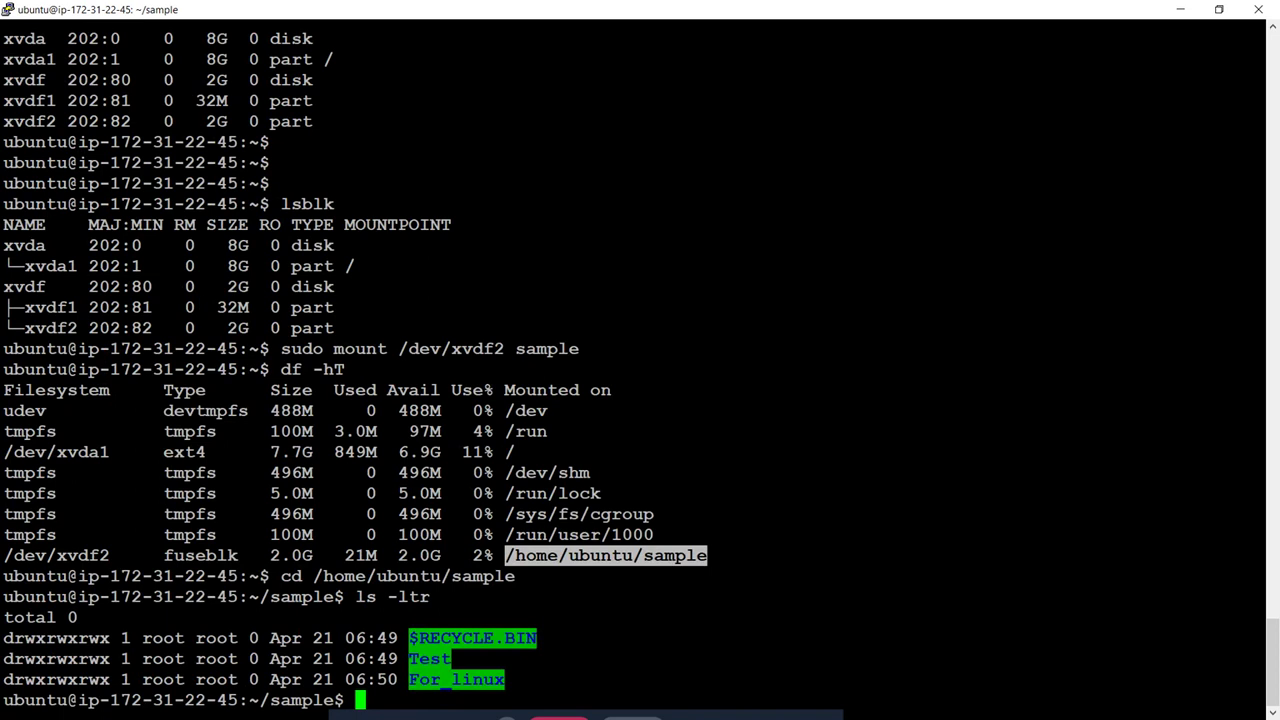
- Change into the Test folder on the mounted volume and list its files with ls -ltr
{"action": "type", "text": "cd Test/"}
{"action": "key", "text": "Return"}
{"action": "type", "text": "ls -ltr"}
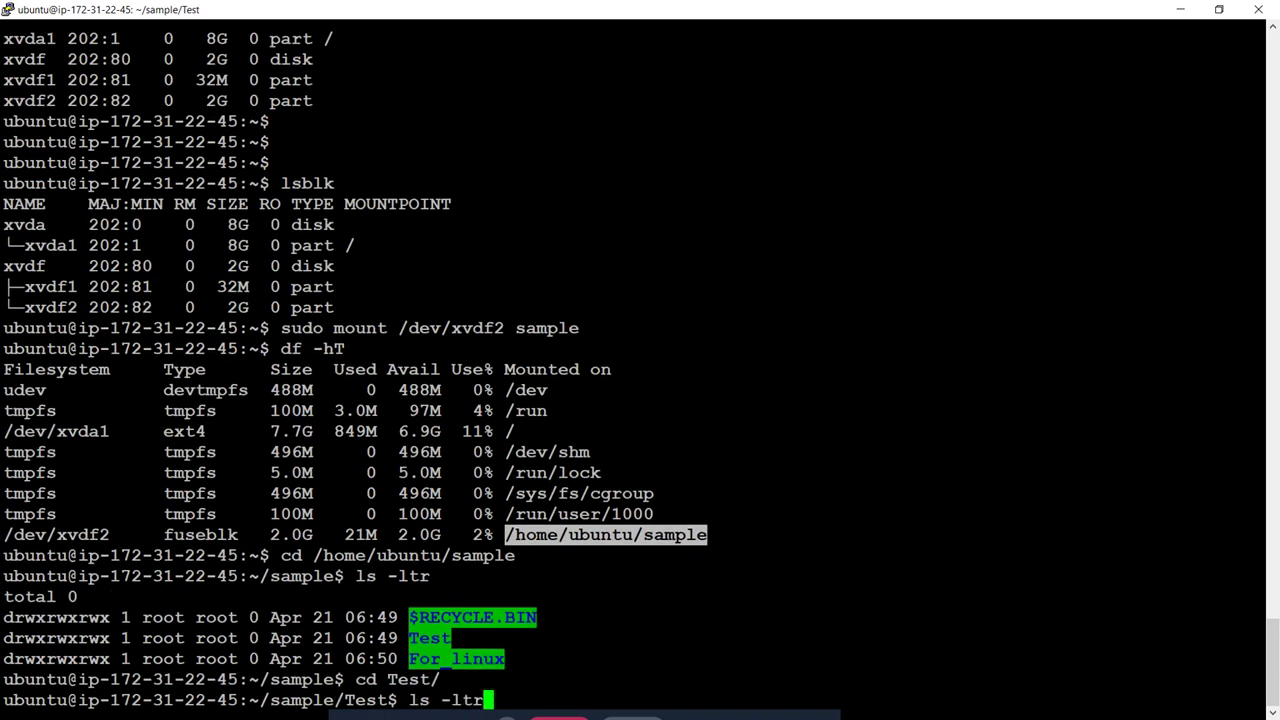
{"action": "key", "text": "Return"}
- Display the contents of example.txt with cat and list the Test folder's files once more
{"action": "type", "text": "cat exa"}
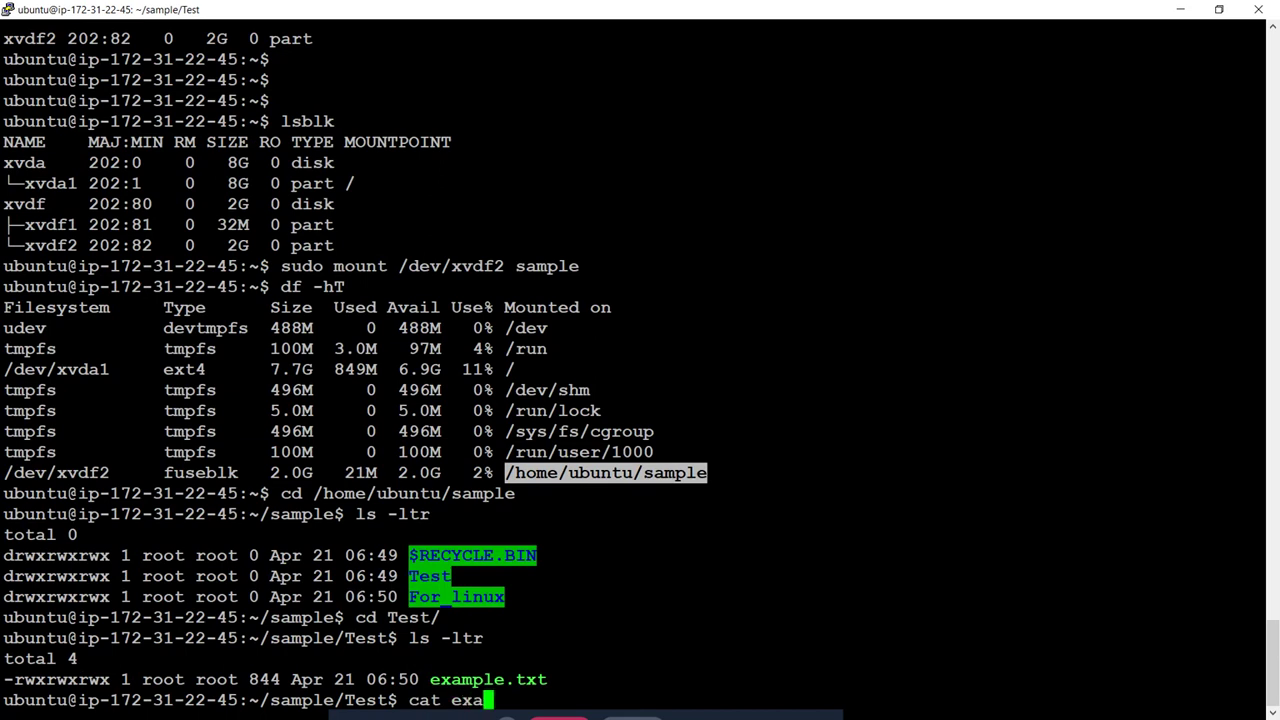
{"action": "key", "text": "Tab"}
{"action": "key", "text": "Return"}
{"action": "type", "text": "ls"}
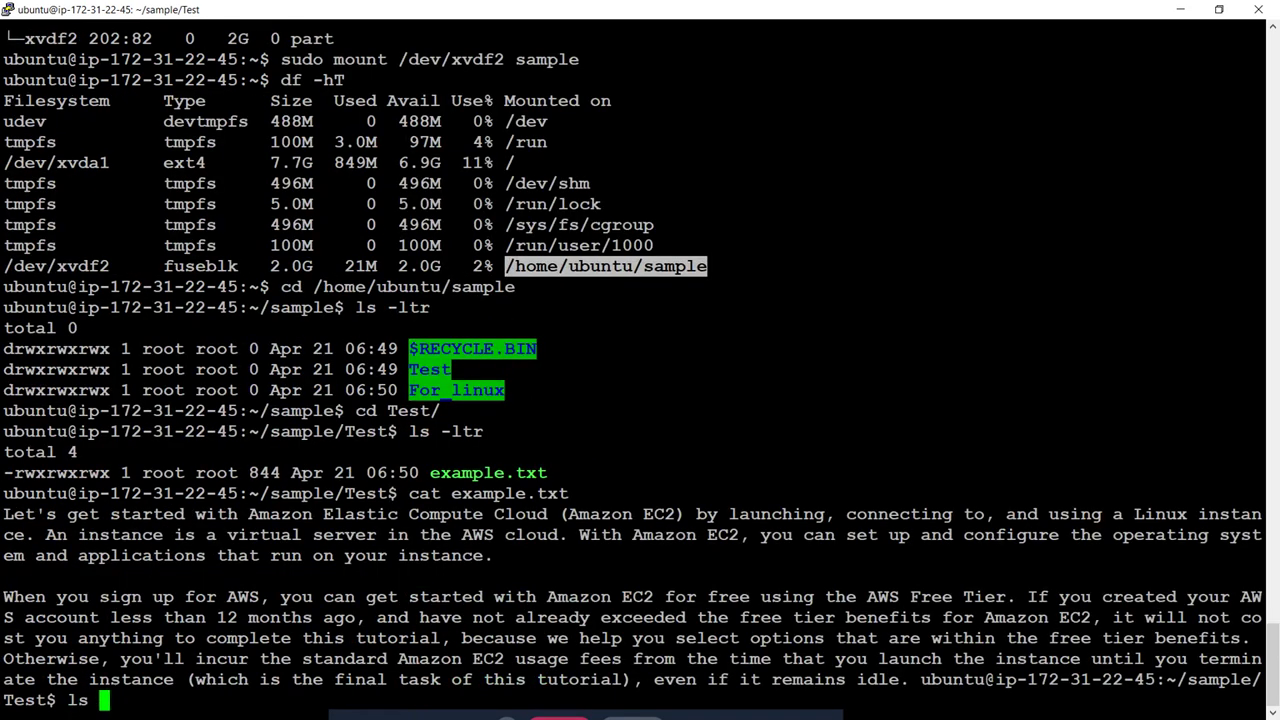
{"action": "key", "text": "Return"}
{"action": "key", "text": "Return"}
{"action": "key", "text": "Return"}
{"action": "key", "text": "Return"}
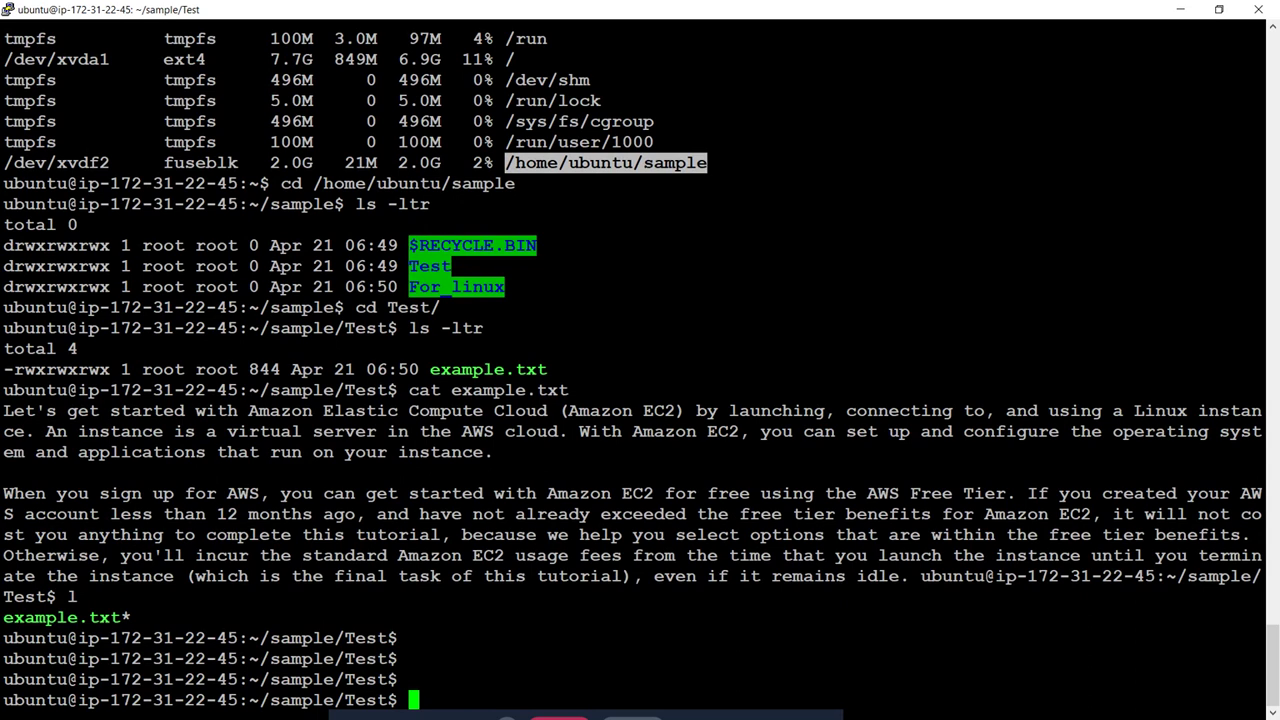
- Create the file windows_text in the Test folder with vi, containing "This file is created from ubuntu machine", and save it
{"action": "type", "text": "vi windo"}
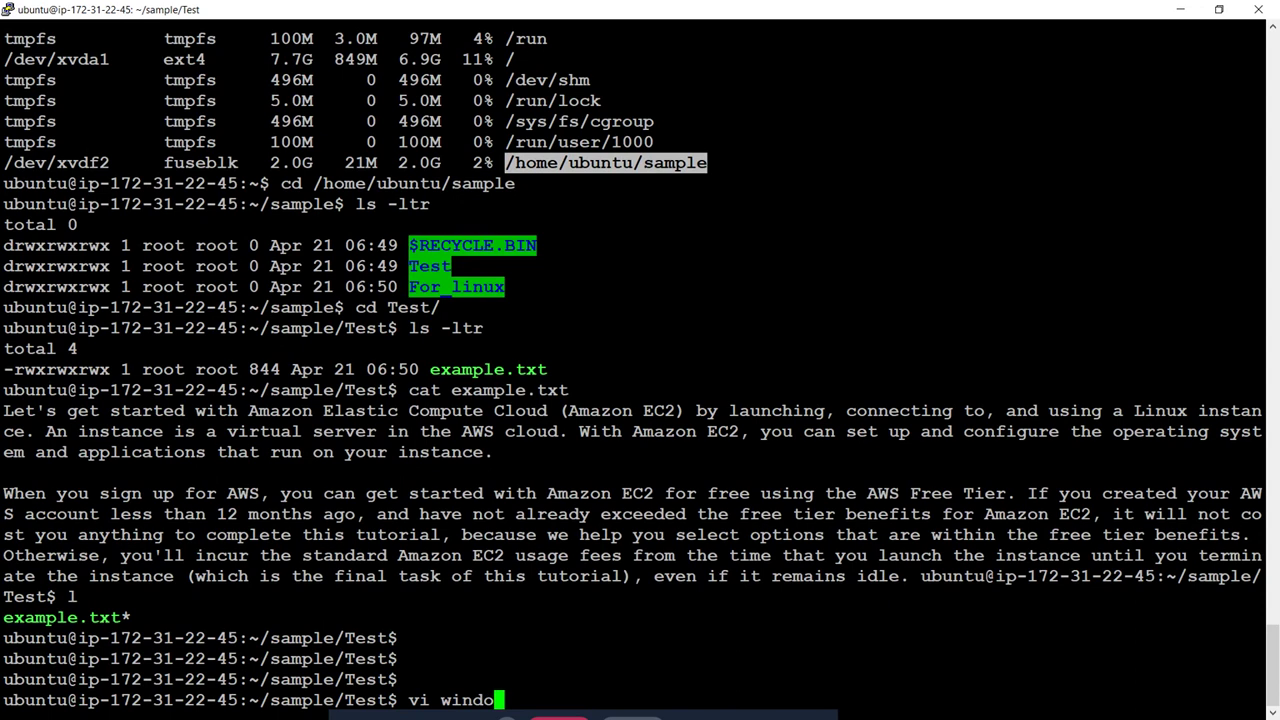
{"action": "type", "text": "ws text"}
{"action": "key", "text": "Return"}
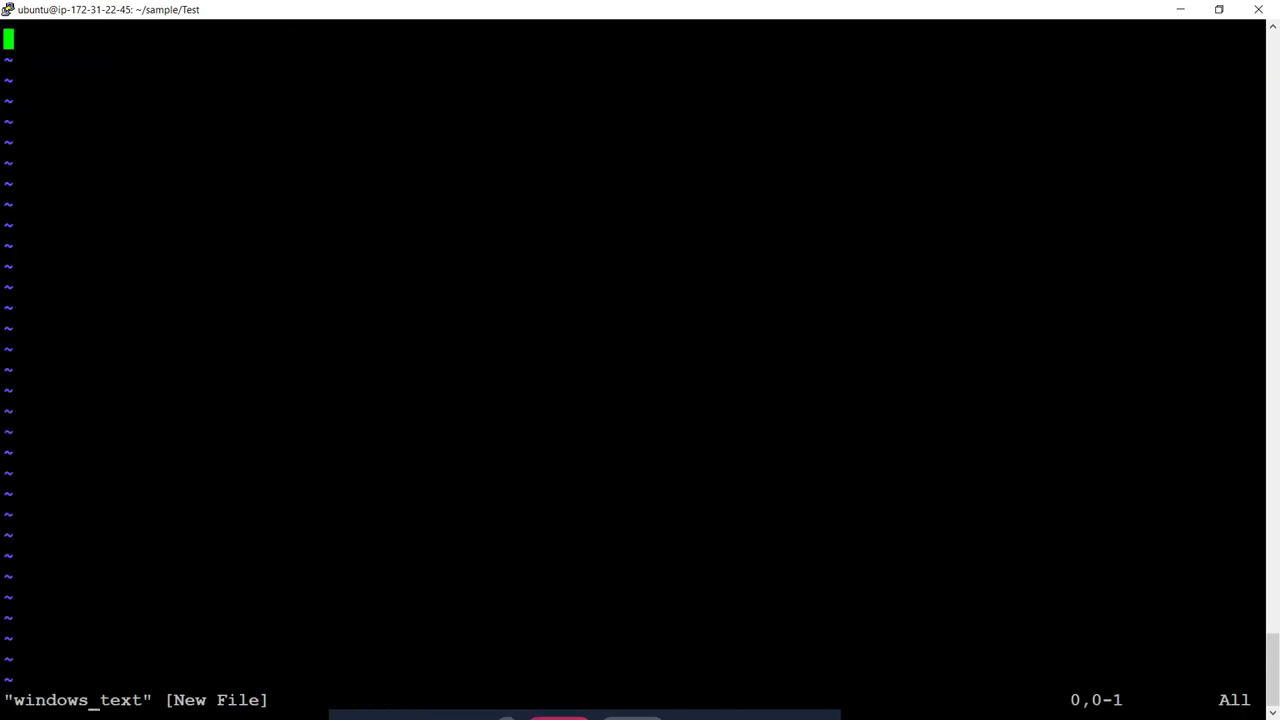
{"action": "key", "text": "i"}
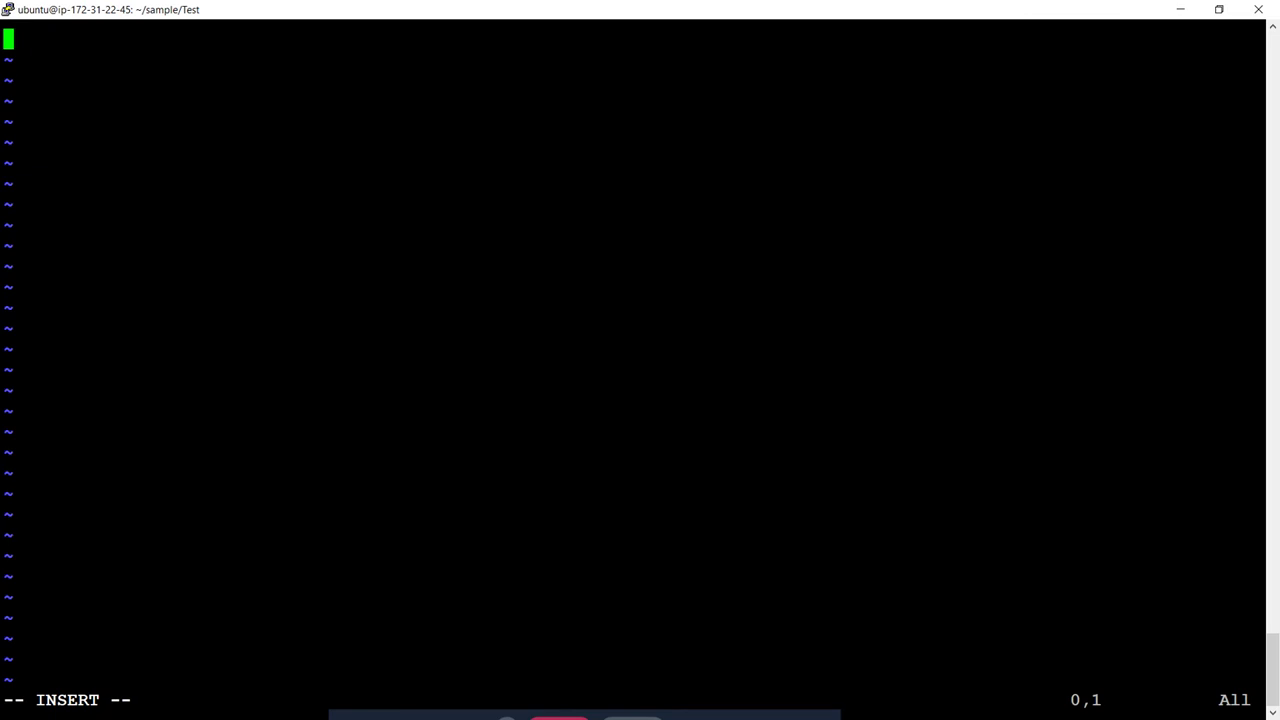
{"action": "type", "text": "This "}
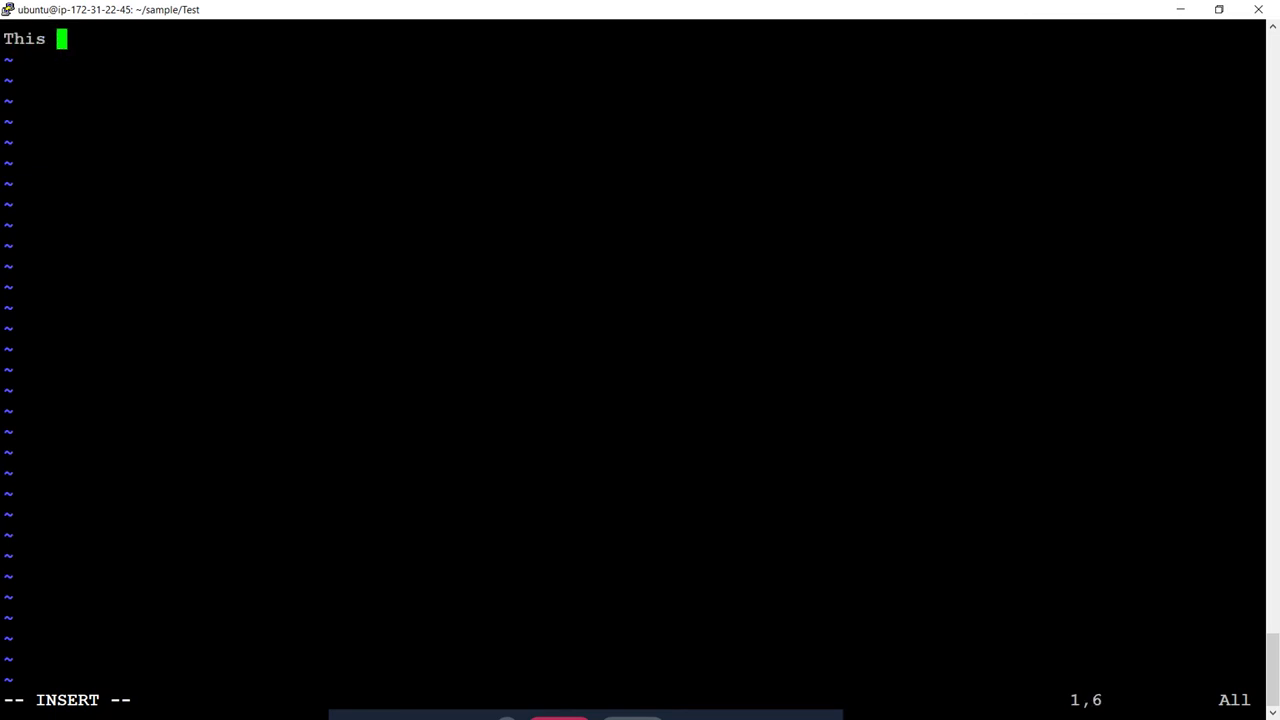
{"action": "type", "text": "file is create"}
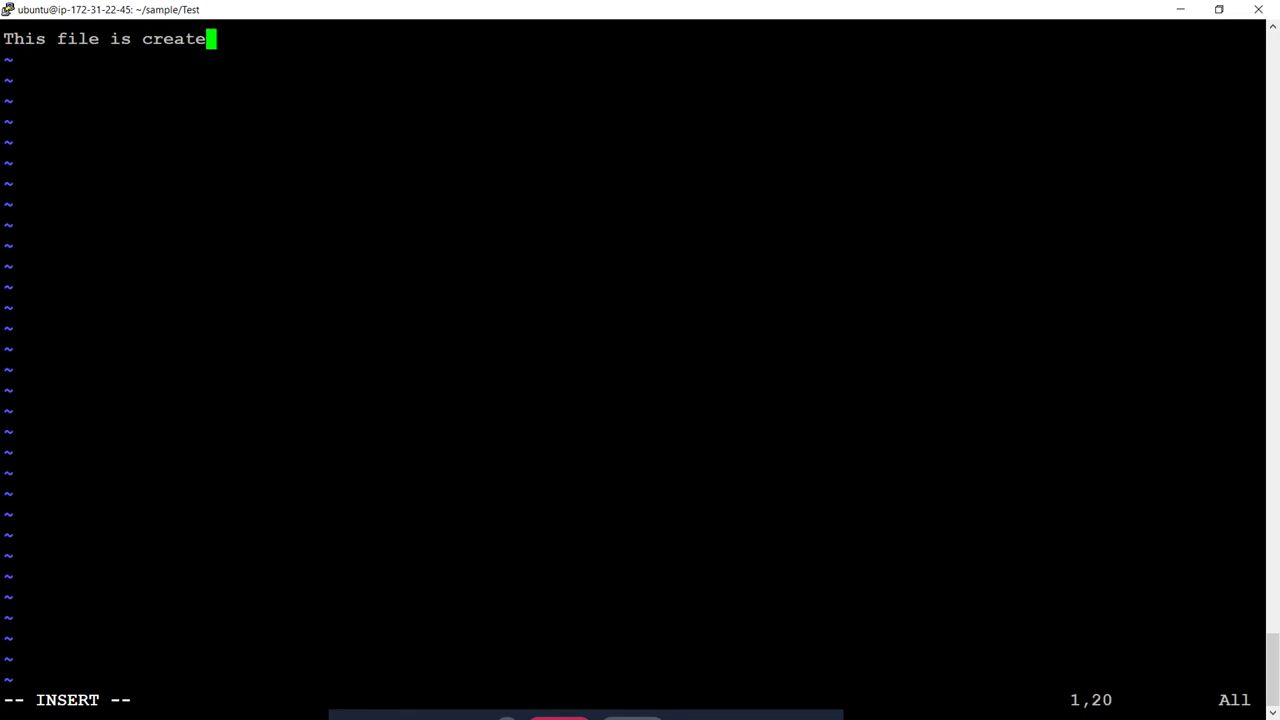
{"action": "type", "text": "d from ub"}
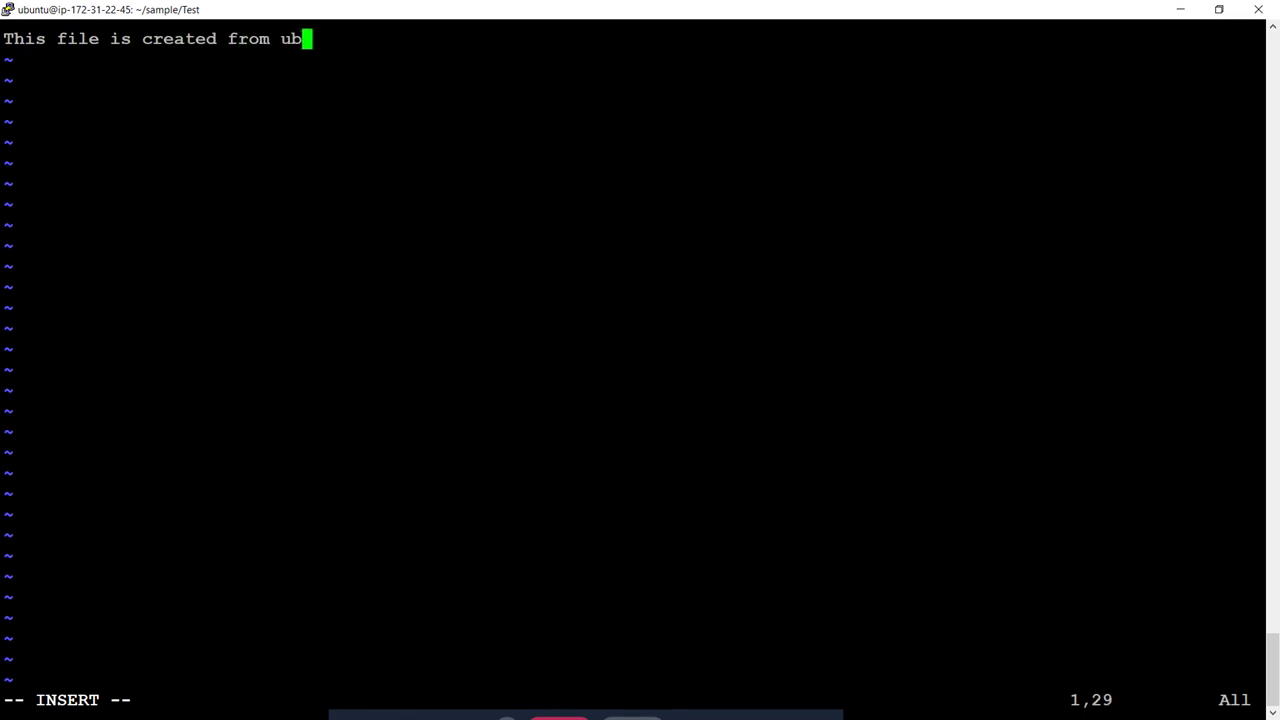
{"action": "type", "text": "u"}
{"action": "type", "text": "ntu machine"}
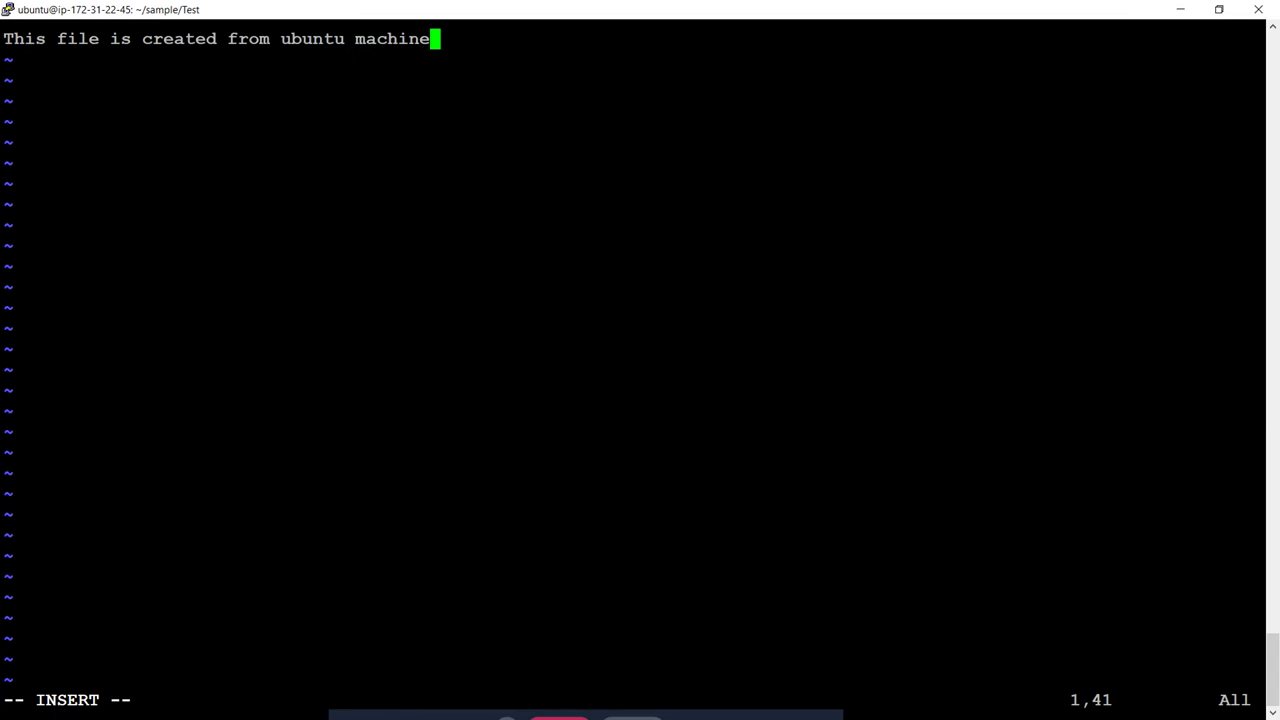
{"action": "key", "text": "Escape"}
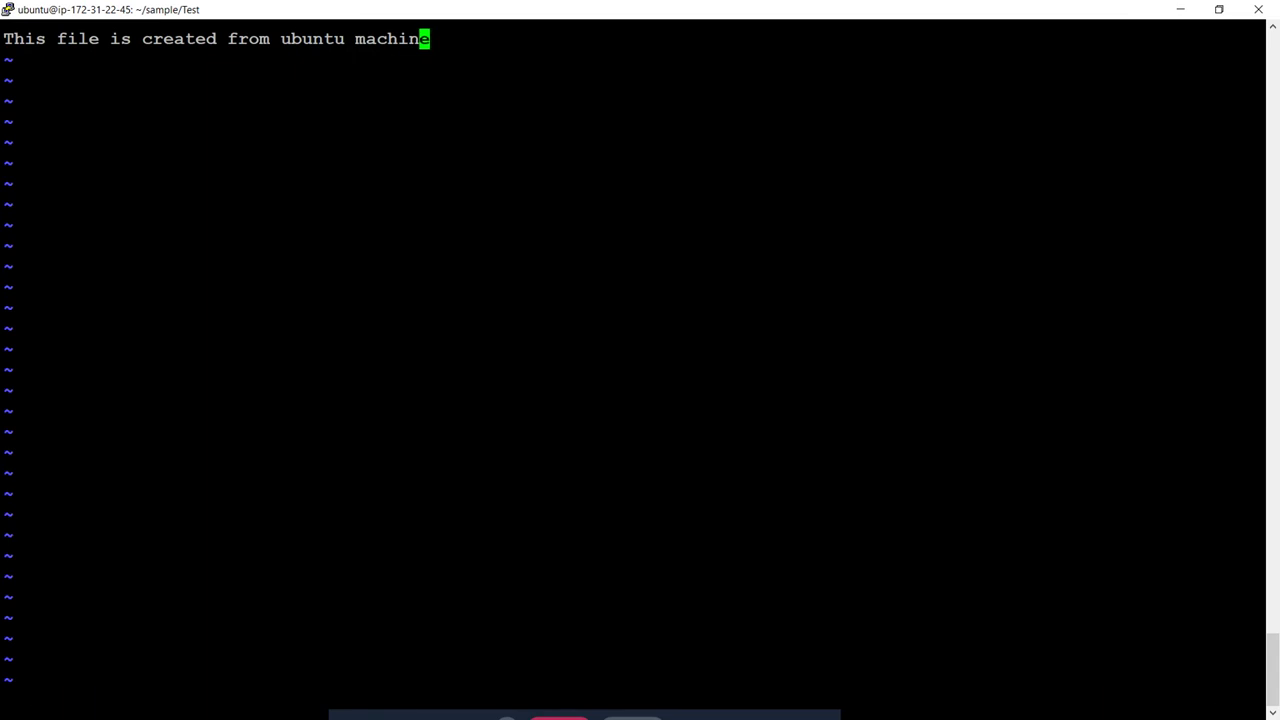
{"action": "type", "text": ":wq"}
{"action": "key", "text": "Return"}
- Display the contents of windows_text with cat
{"action": "type", "text": "cat w"}
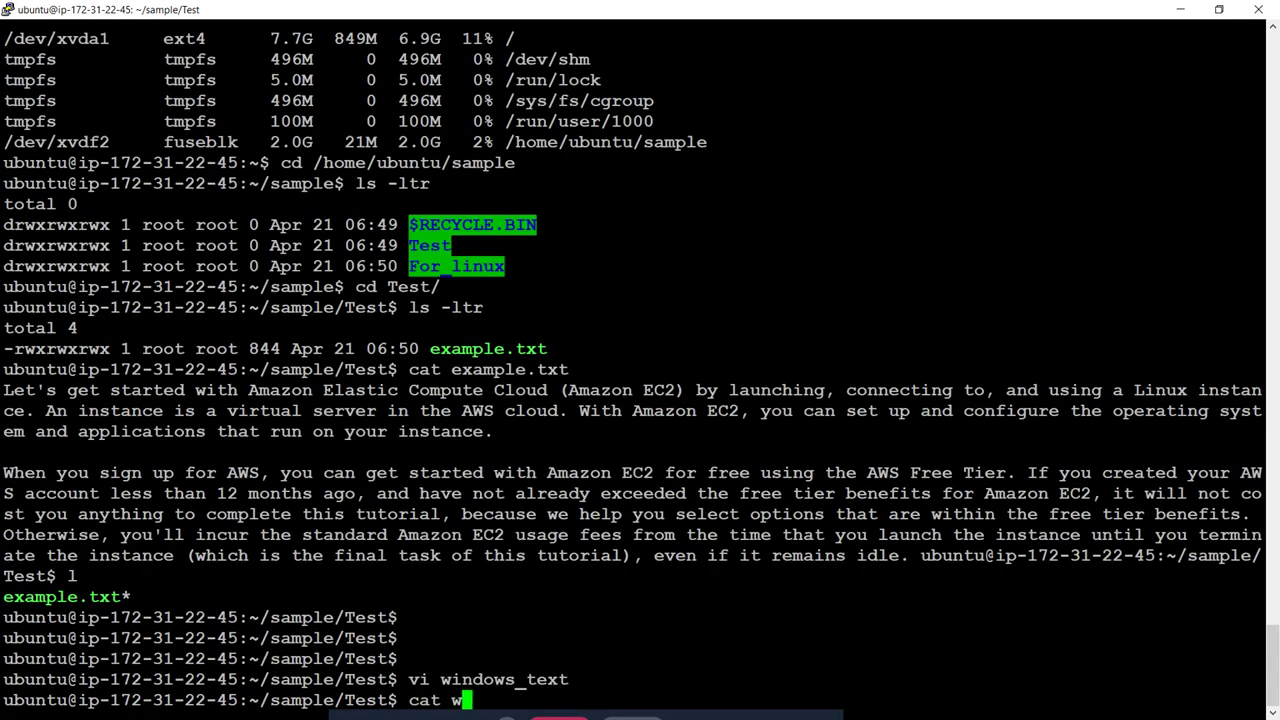
{"action": "key", "text": "Tab"}
{"action": "key", "text": "Return"}
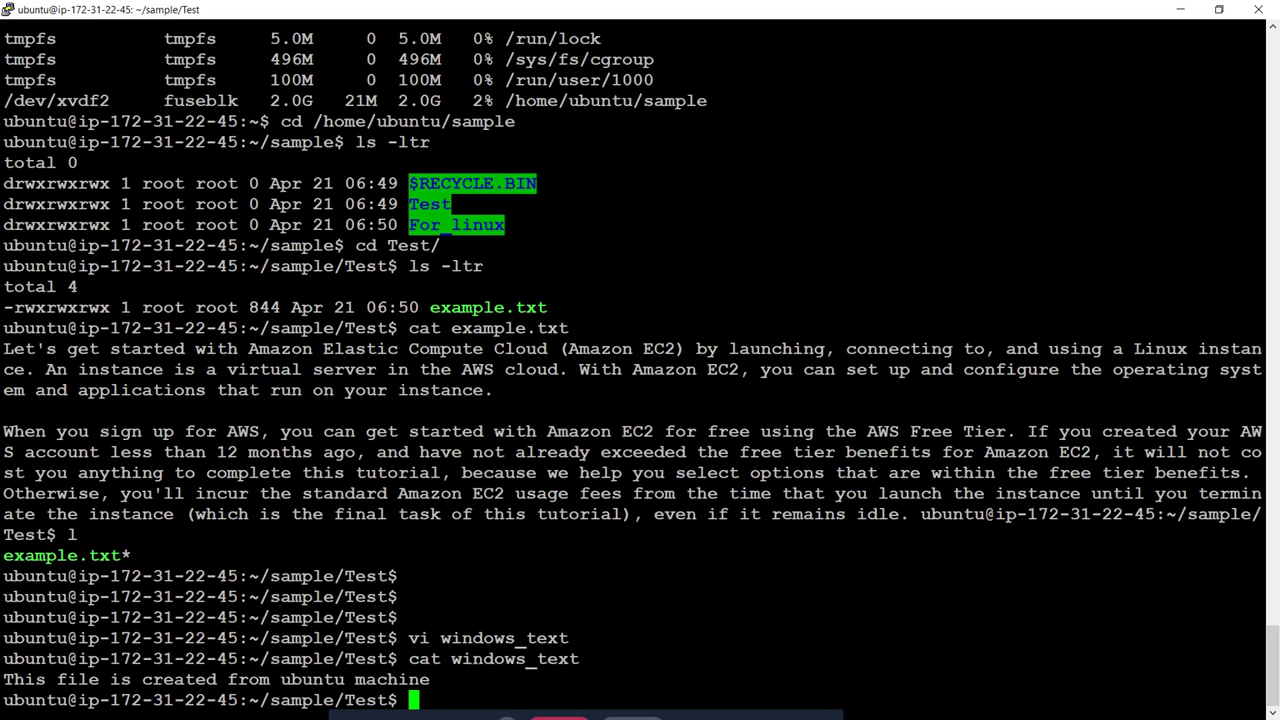
- Return to the home directory and unmount the volume with sudo umount /home/ubuntu/sample
{"action": "type", "text": "cd"}
{"action": "key", "text": "Return"}
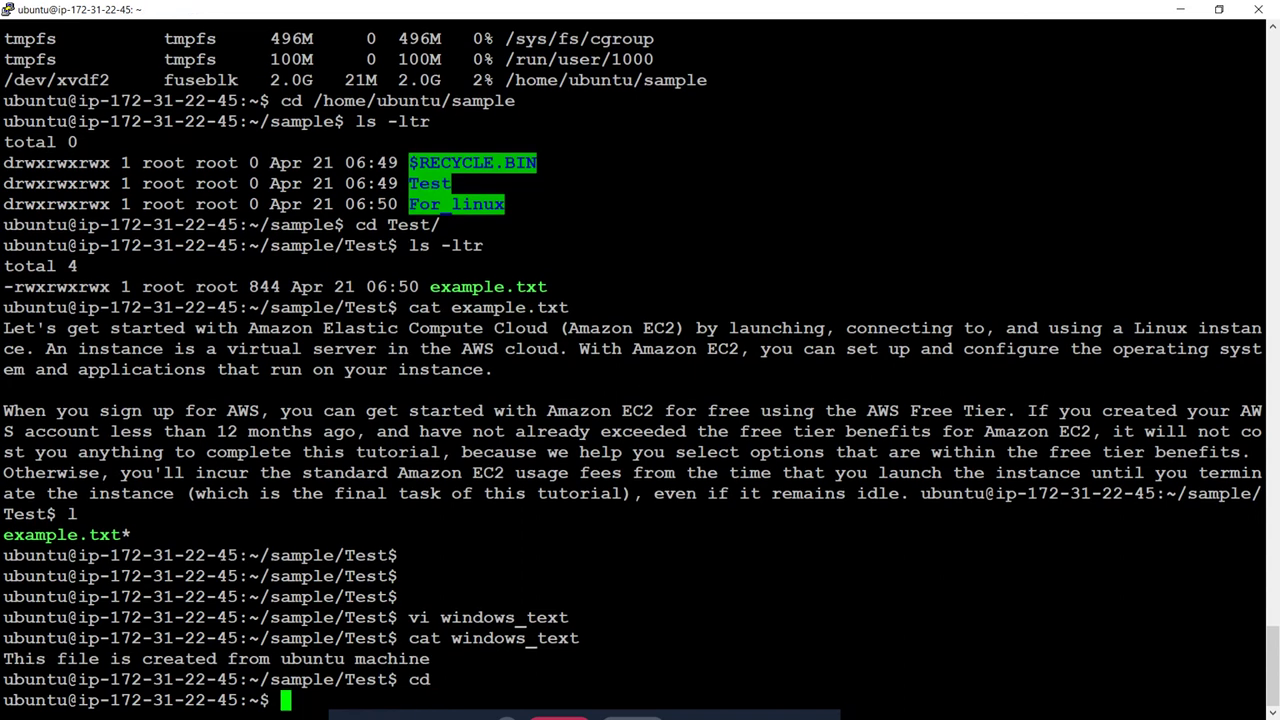
{"action": "type", "text": "sud mo"}
{"action": "key", "text": "BackSpace"}
{"action": "key", "text": "BackSpace"}
{"action": "type", "text": "umount /home/ubuntu/sample"}
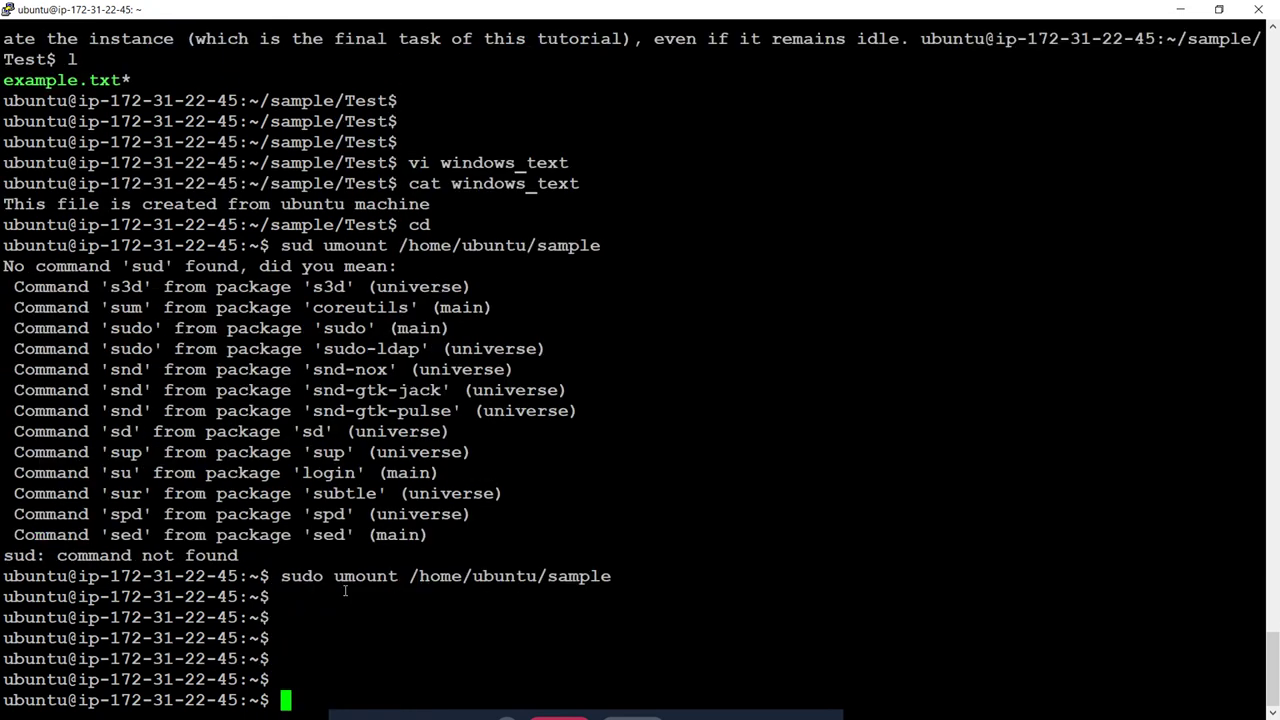
{"action": "double_click", "coordinate": [361, 577]}
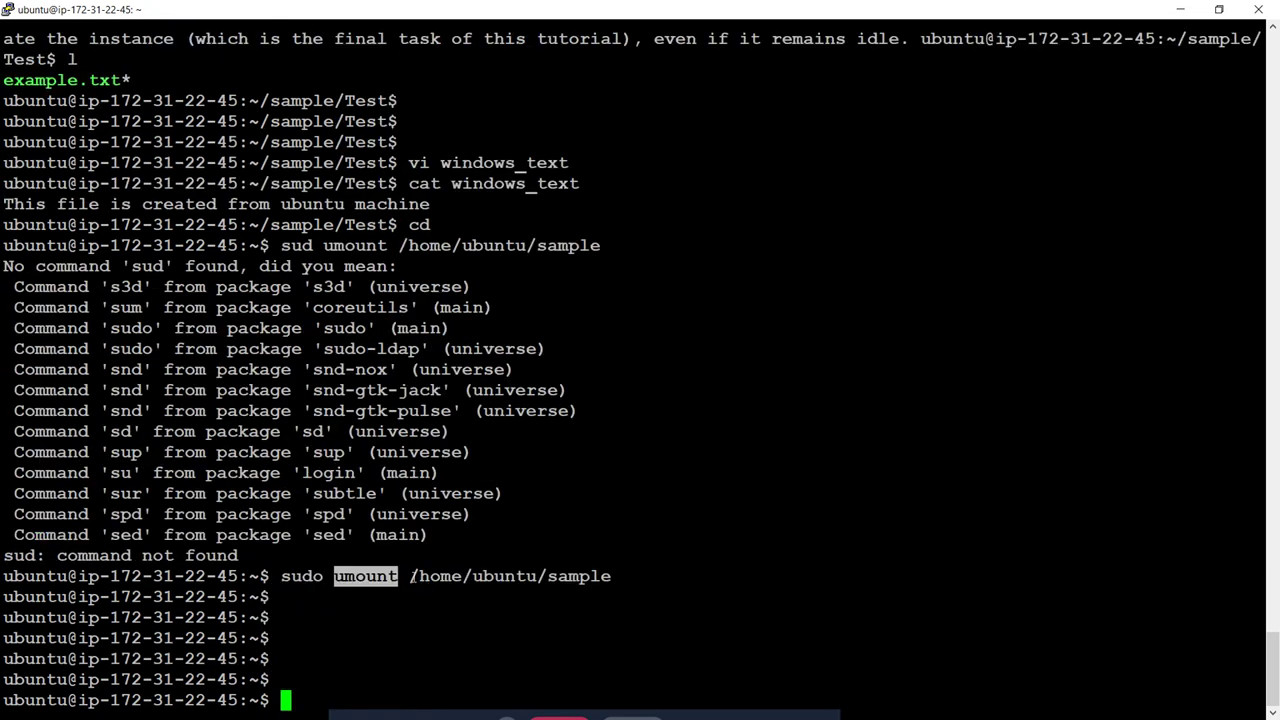
{"action": "left_click_drag", "start_coordinate": [411, 576], "coordinate": [630, 578]}
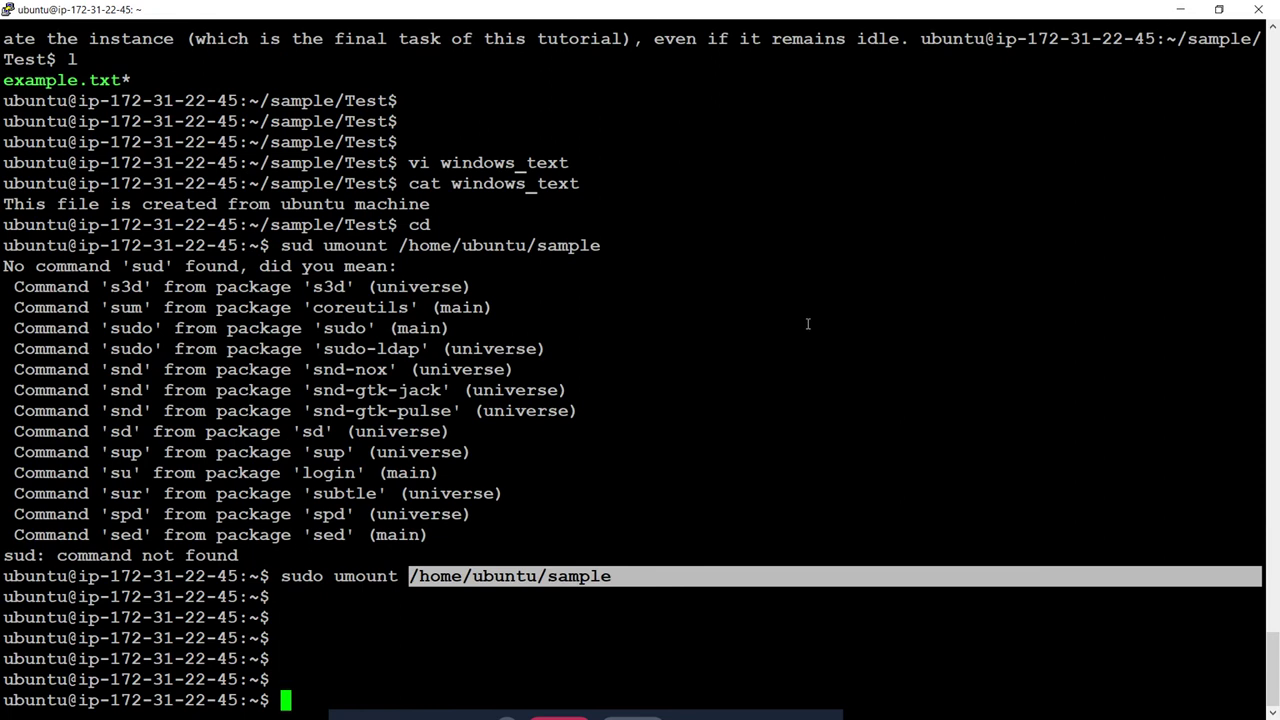
- Switch to the EC2 Management Console in Firefox and open the list of Elastic Block Store volumes
{"action": "key", "text": "alt+Tab"}
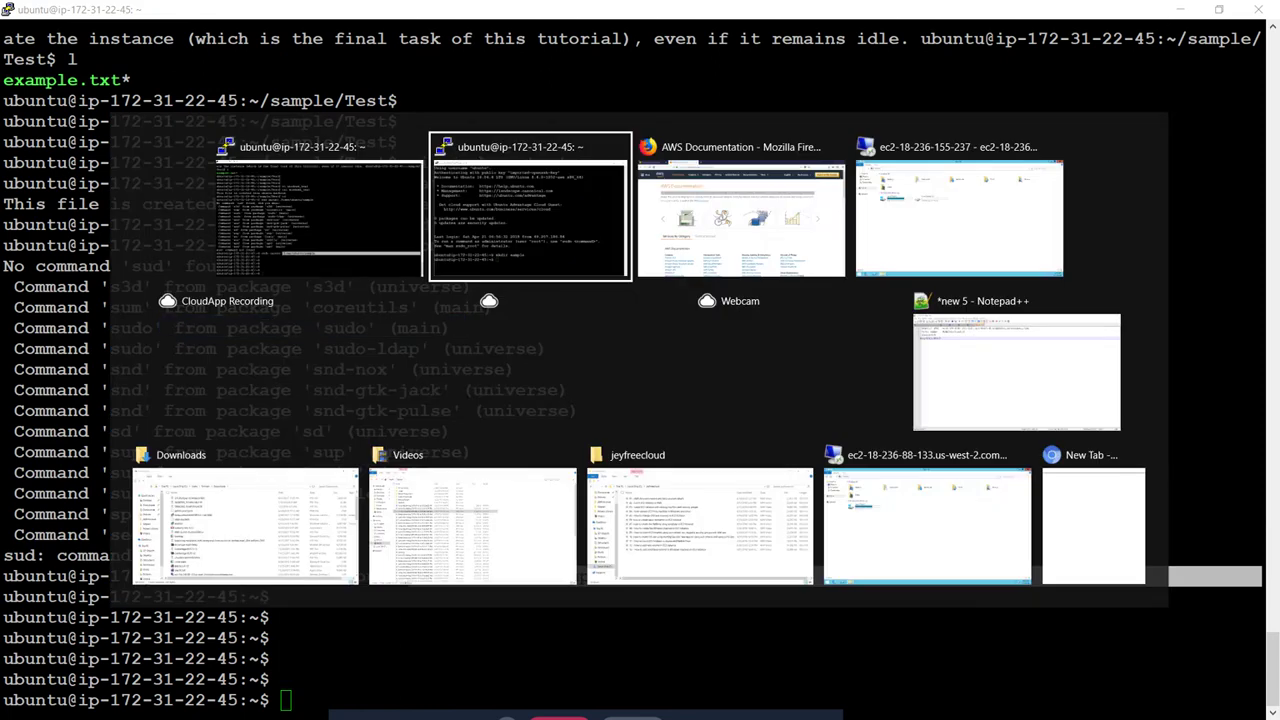
{"action": "key", "text": "alt+Tab"}
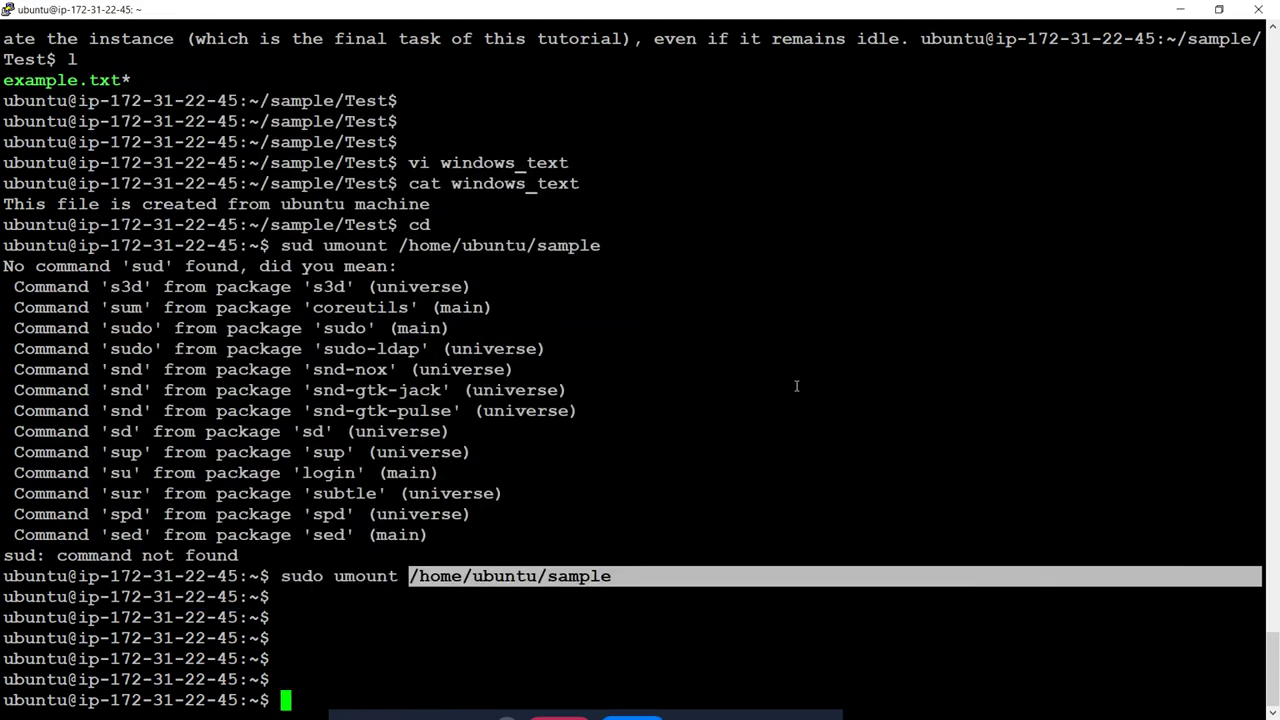
{"action": "key", "text": "alt+Tab"}
{"action": "key", "text": "alt+Tab"}
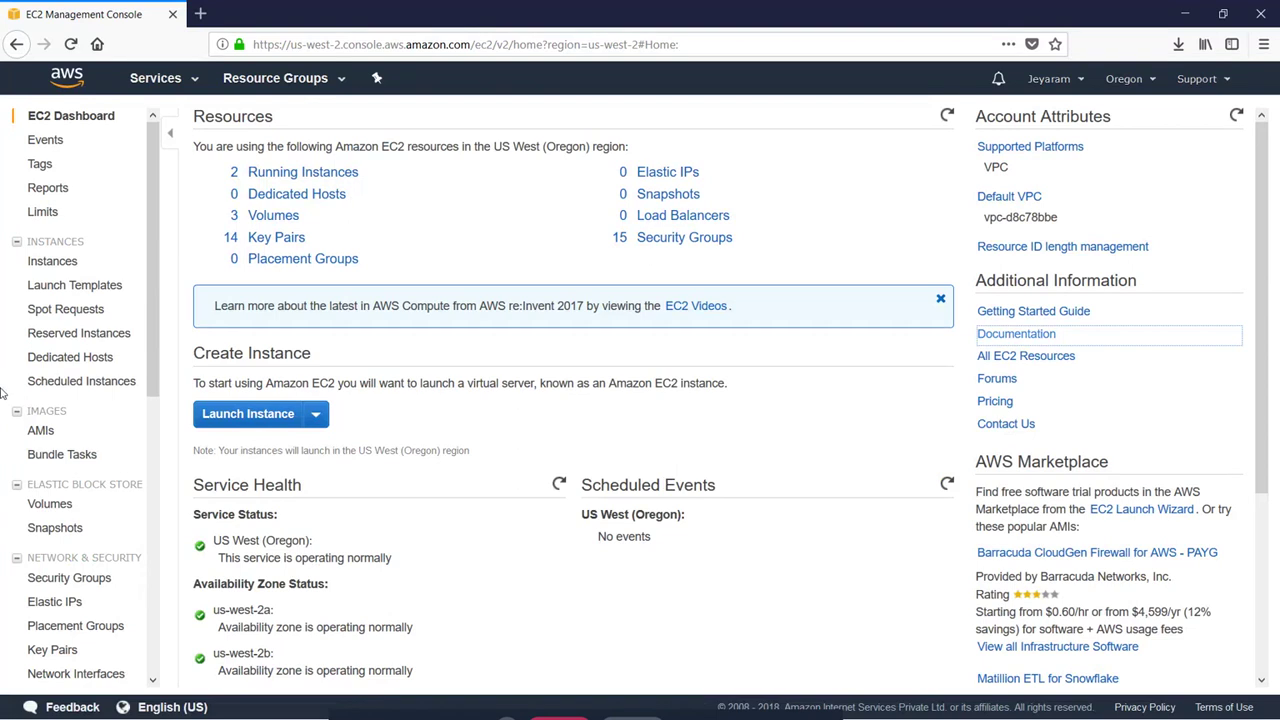
{"action": "left_click", "coordinate": [62, 505]}
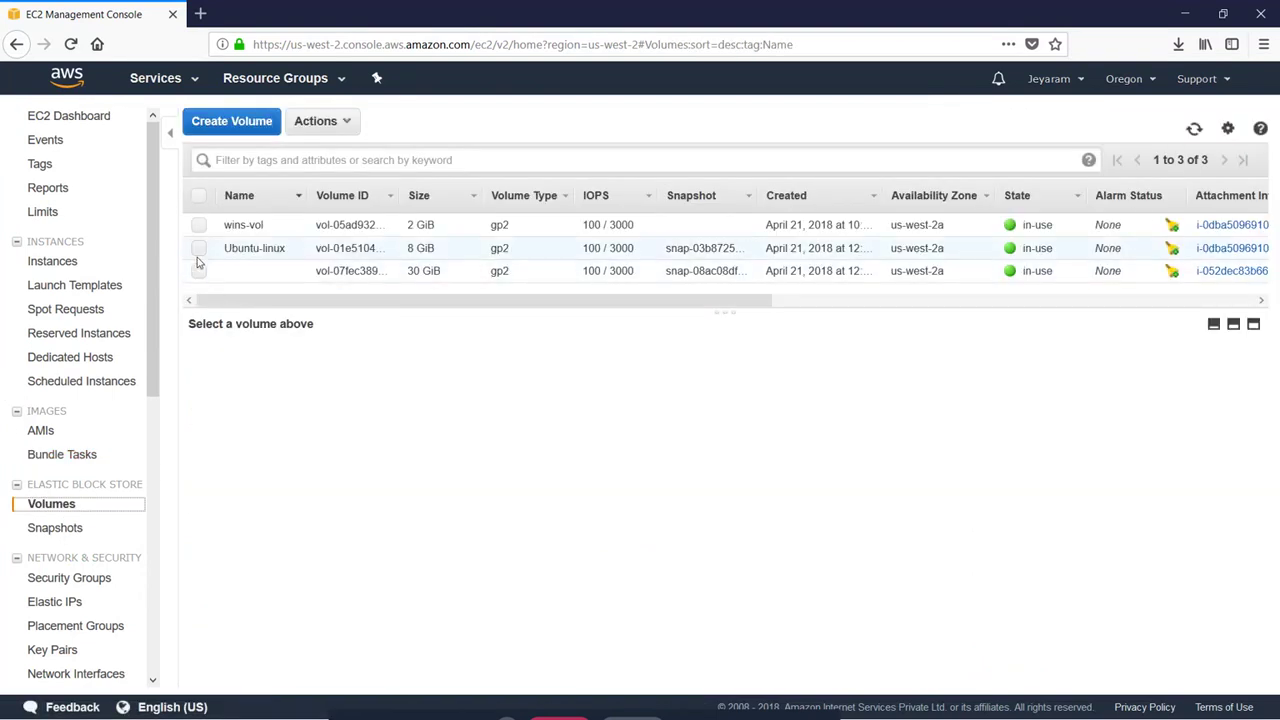
- Detach the wins-vol volume from the Ubuntu-linux instance and refresh the volume list to check its state
{"action": "left_click", "coordinate": [199, 250]}
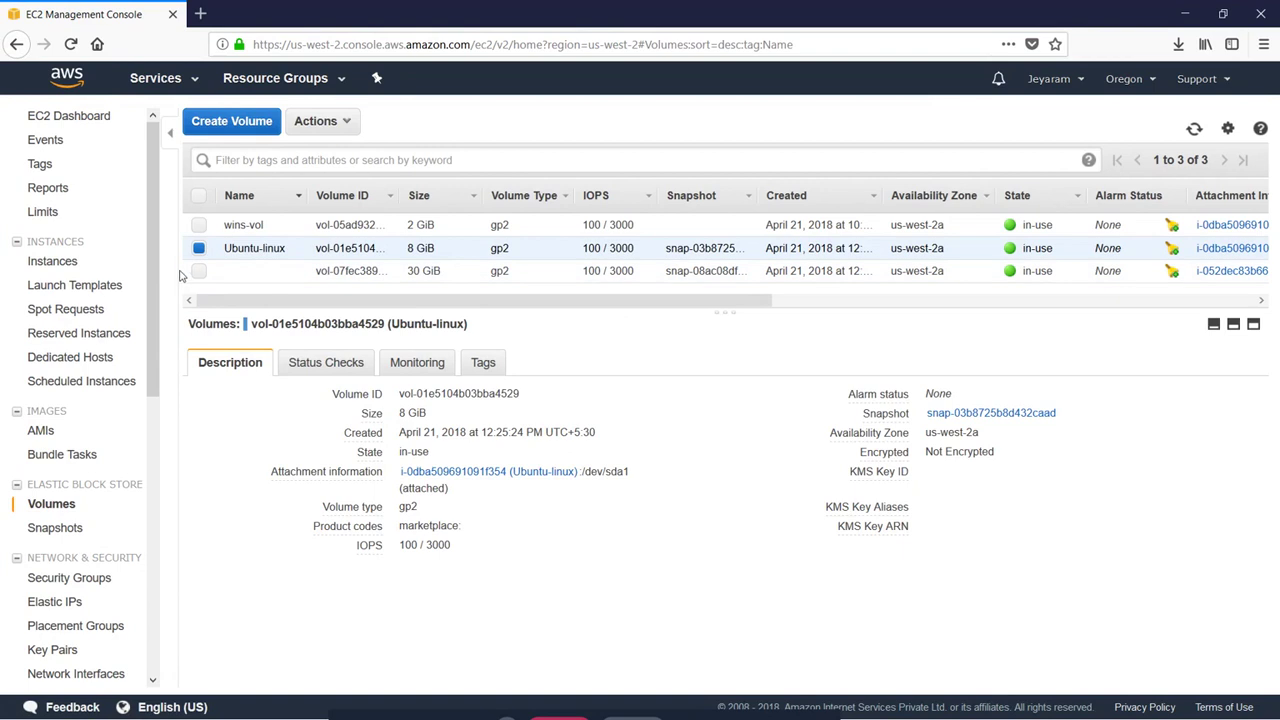
{"action": "left_click", "coordinate": [199, 225]}
{"action": "left_click", "coordinate": [199, 248]}
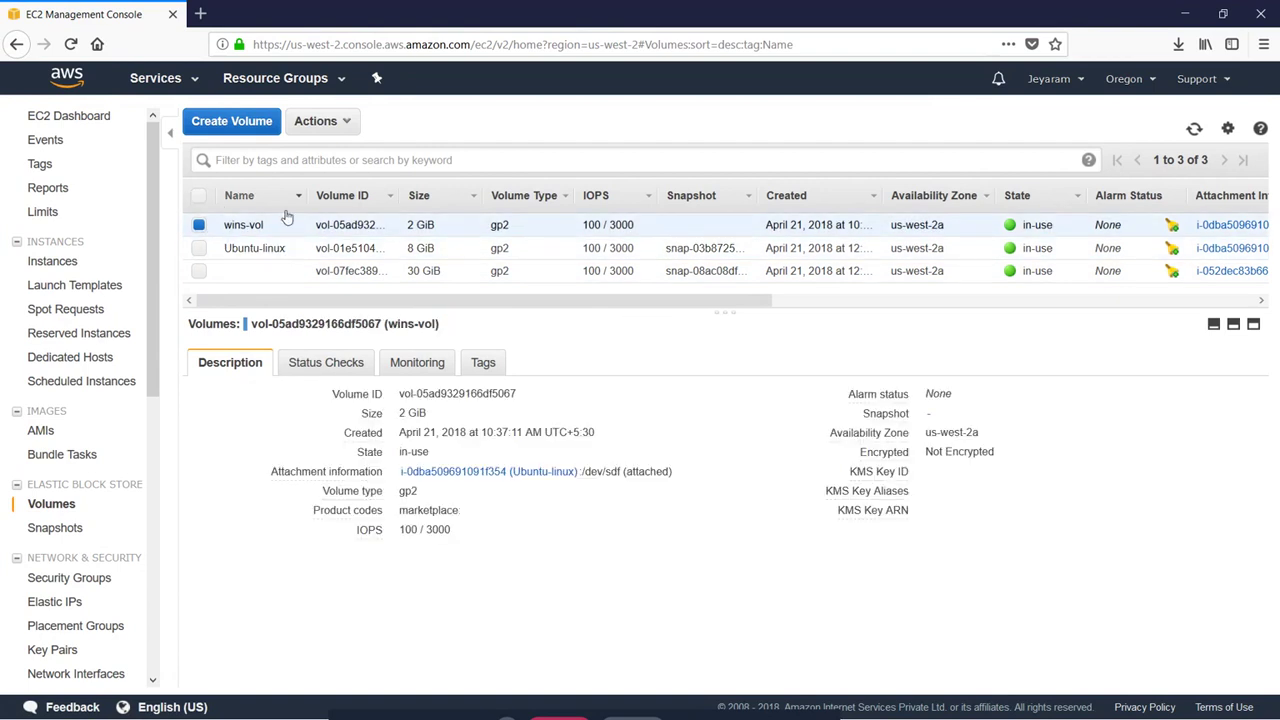
{"action": "left_click", "coordinate": [325, 121]}
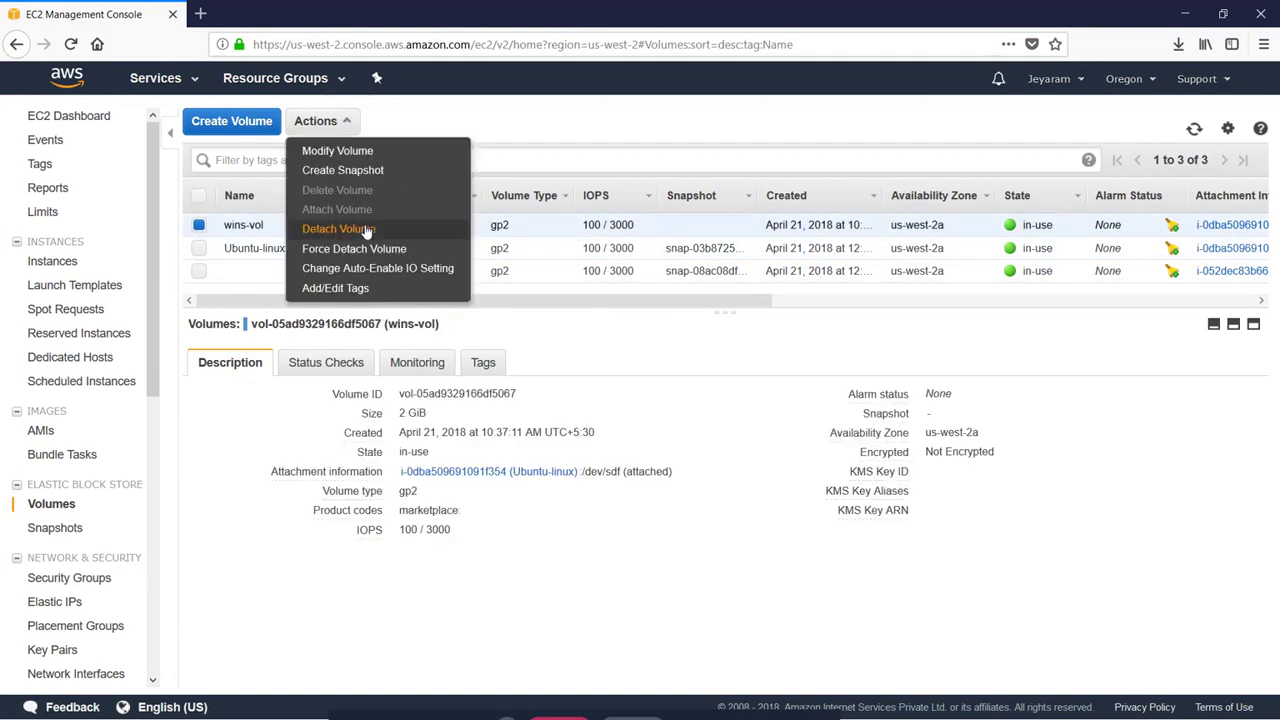
{"action": "left_click", "coordinate": [383, 229]}
{"action": "left_click", "coordinate": [757, 445]}
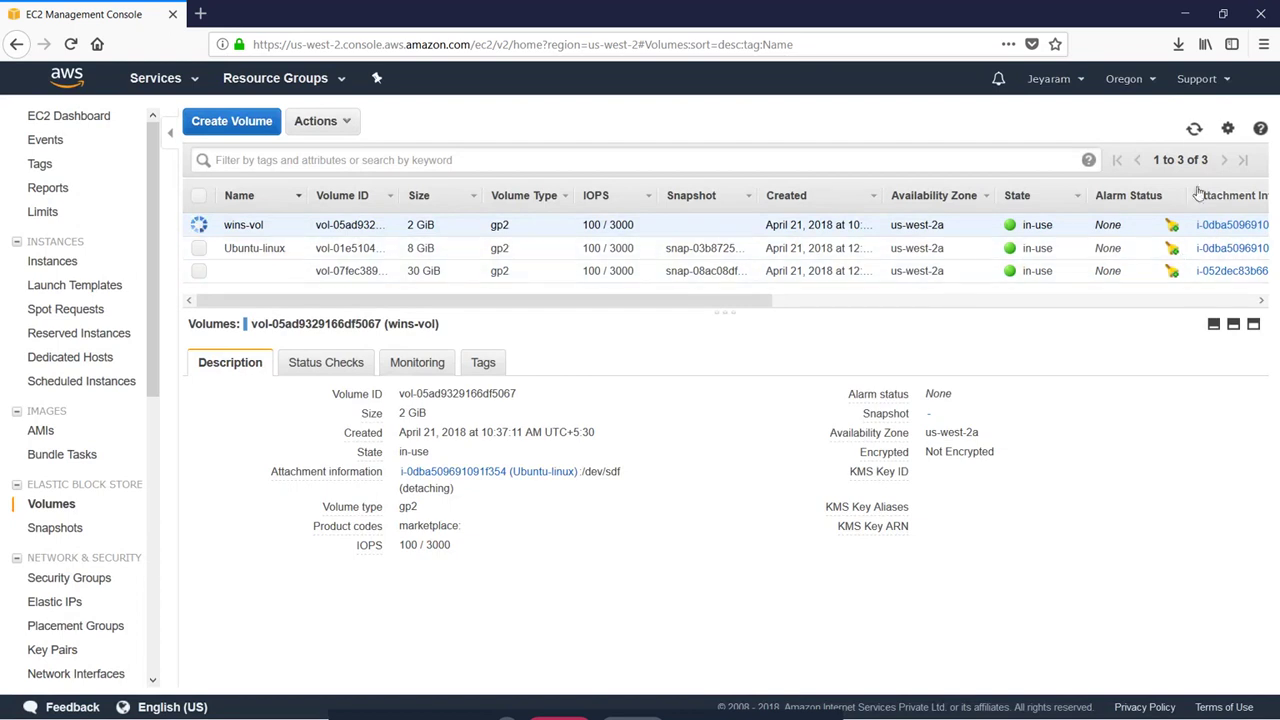
{"action": "left_click", "coordinate": [1194, 129]}
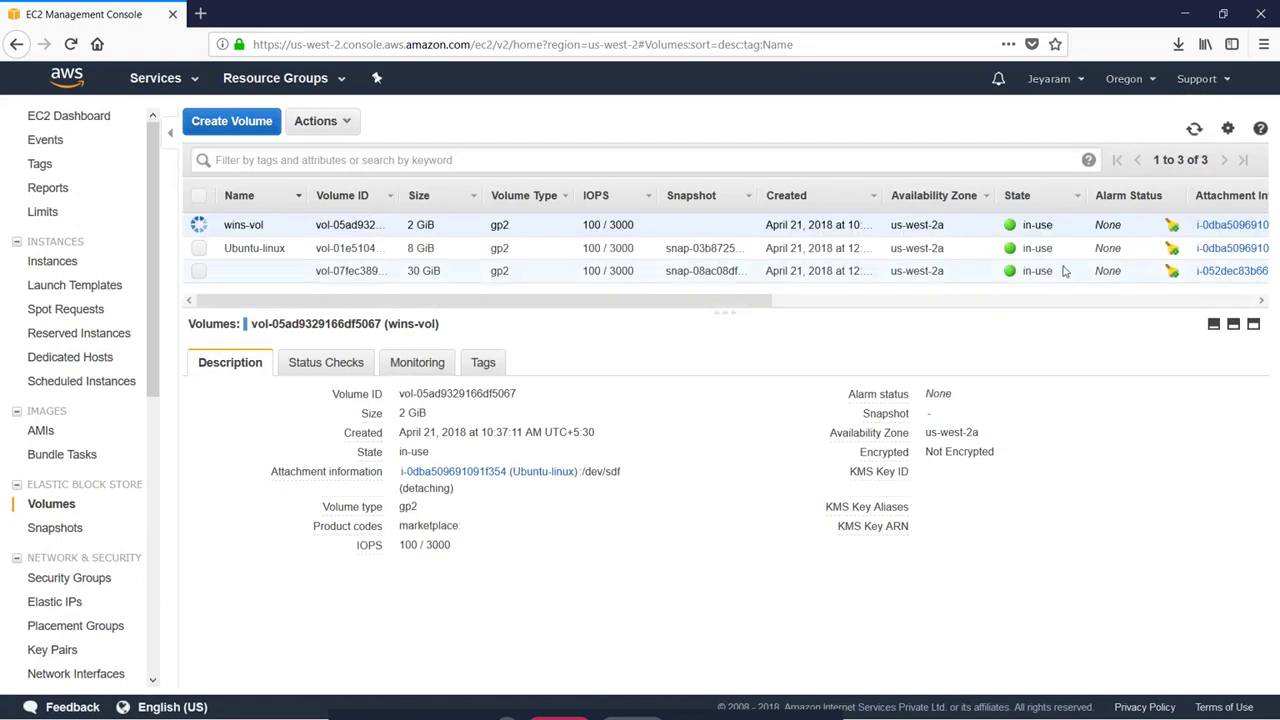
{"action": "left_click", "coordinate": [1195, 130]}
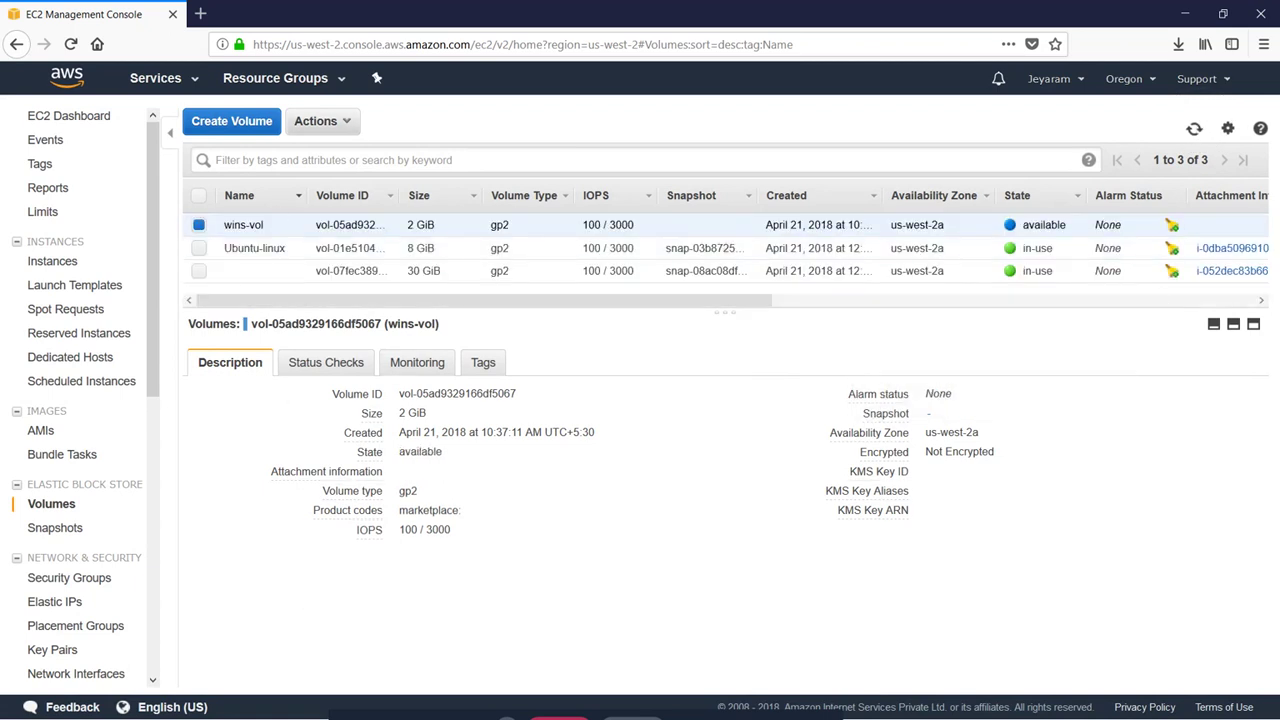
- Attach the wins-vol volume to the windows machine instance as device xvdf
{"action": "left_click", "coordinate": [345, 121]}
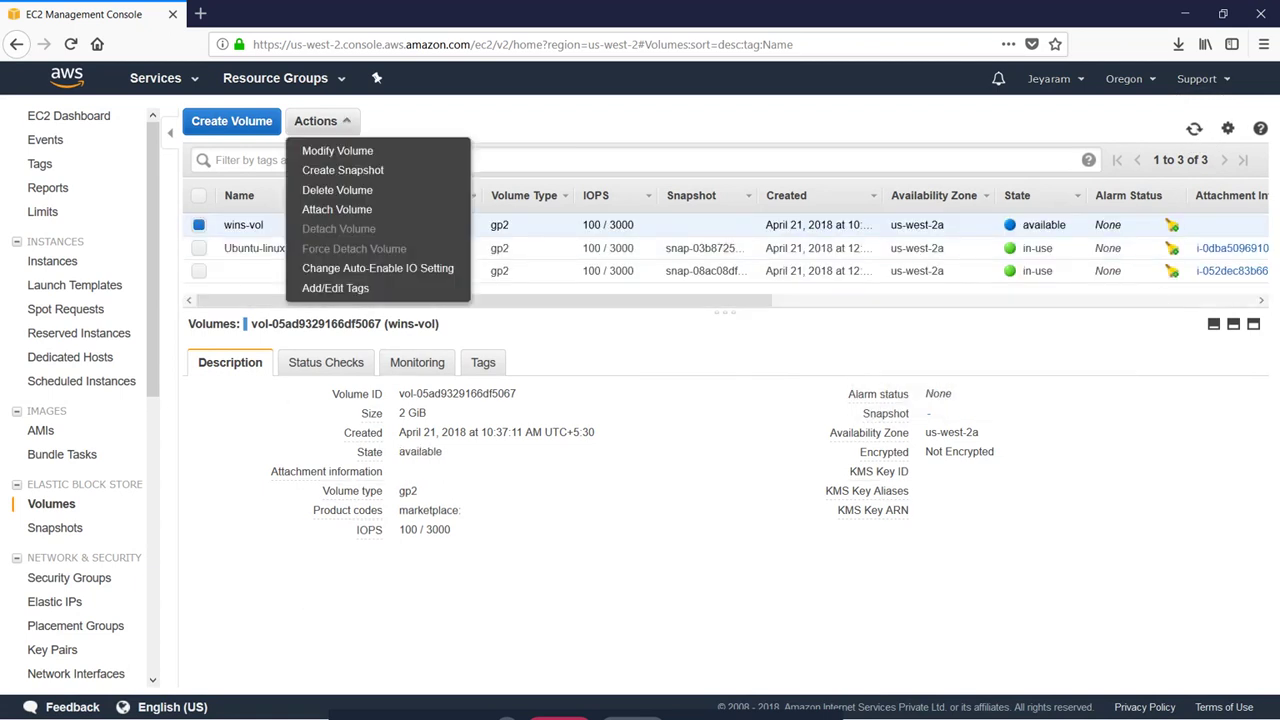
{"action": "left_click", "coordinate": [354, 212]}
{"action": "left_click", "coordinate": [600, 384]}
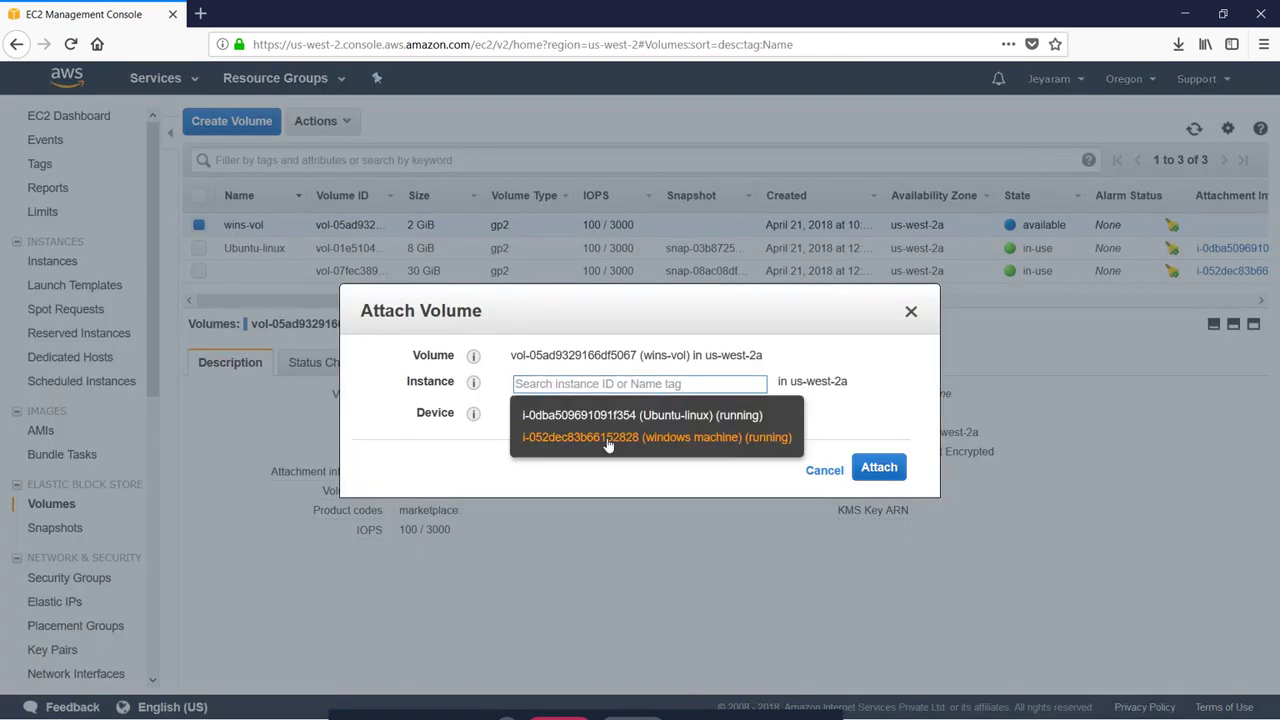
{"action": "left_click", "coordinate": [608, 440]}
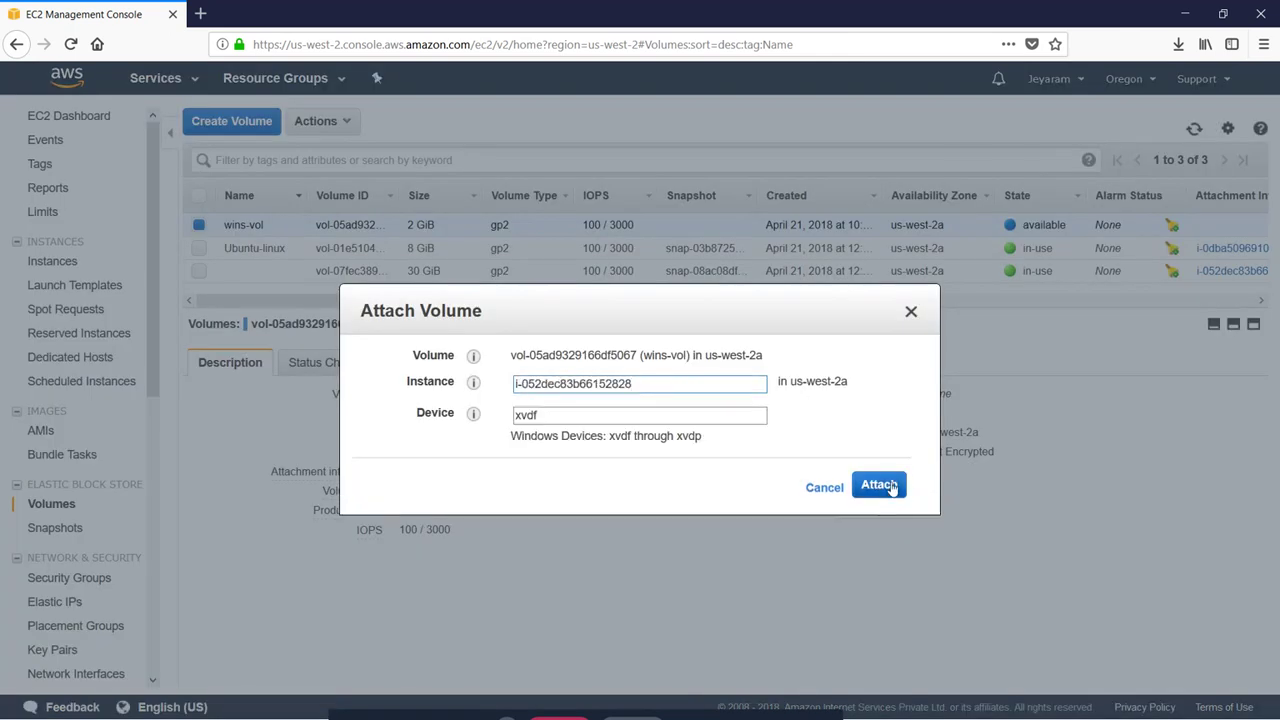
{"action": "left_click", "coordinate": [884, 485]}
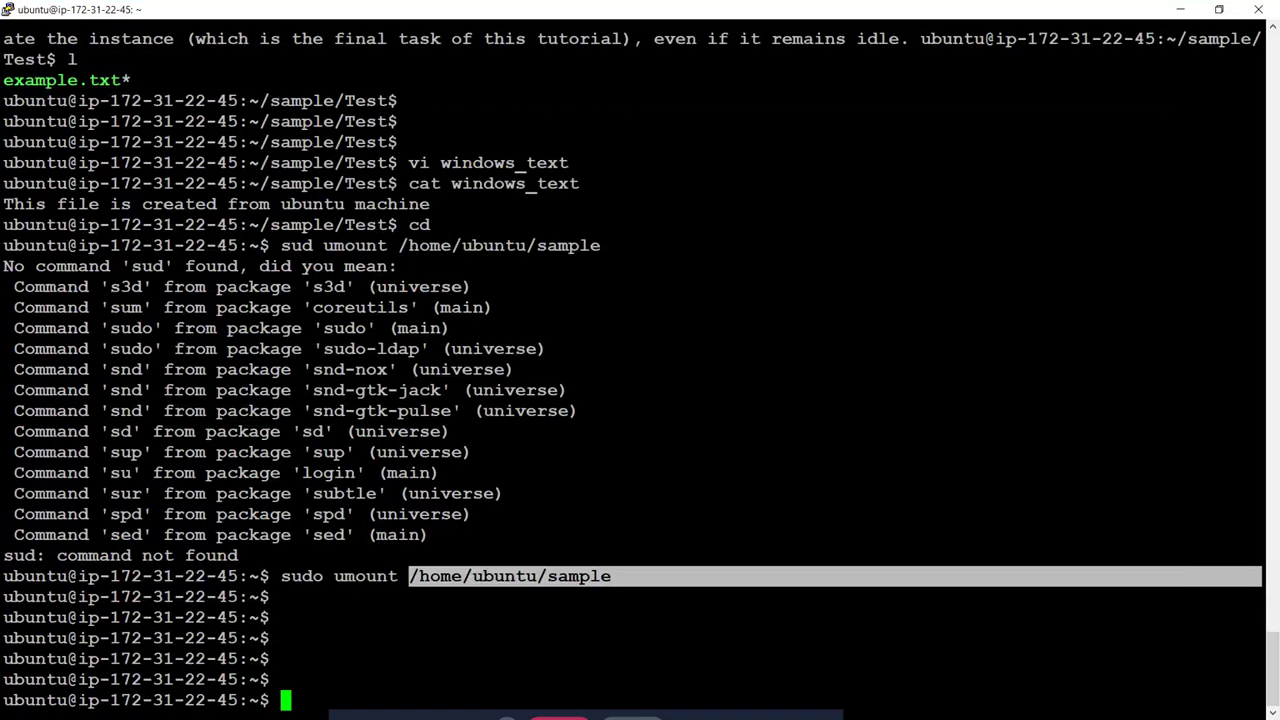
- Switch to the Windows instance's remote desktop and open the Test folder on New Volume (D:)
{"action": "key", "text": "alt+Tab"}
{"action": "key", "text": "alt+Tab"}
{"action": "key", "text": "alt+Tab"}
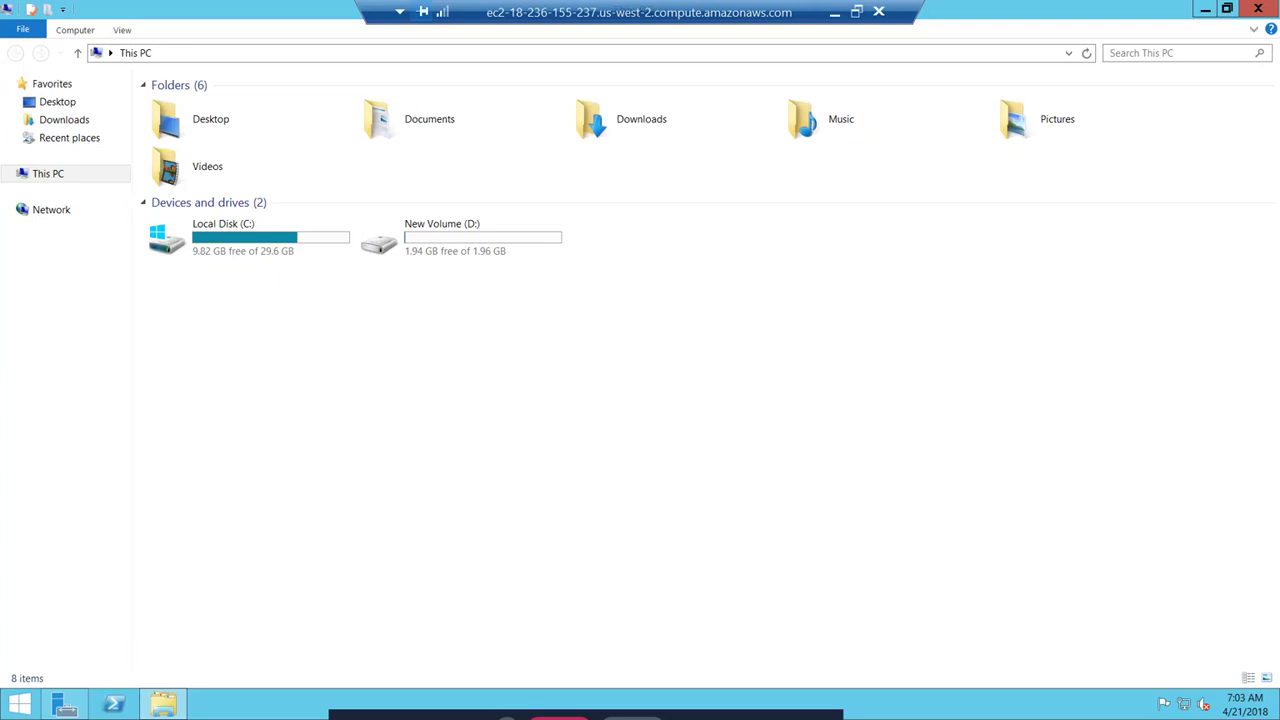
{"action": "double_click", "coordinate": [411, 278]}
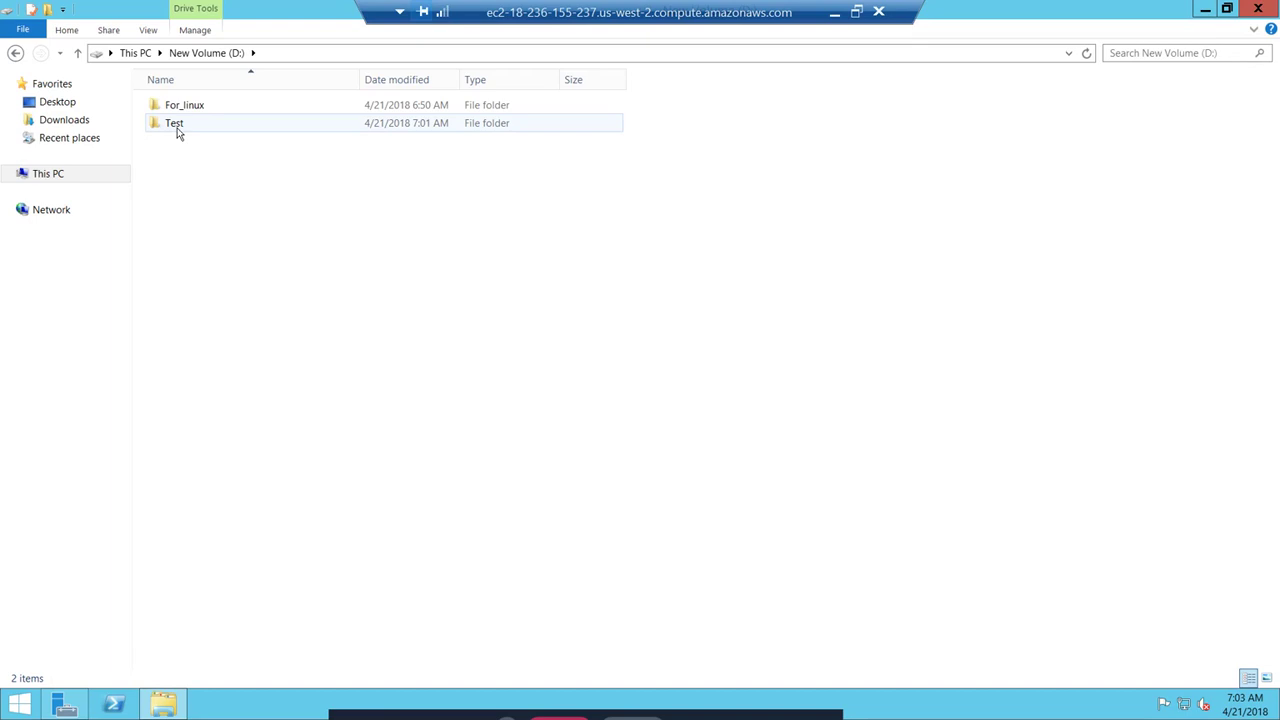
{"action": "double_click", "coordinate": [176, 122]}
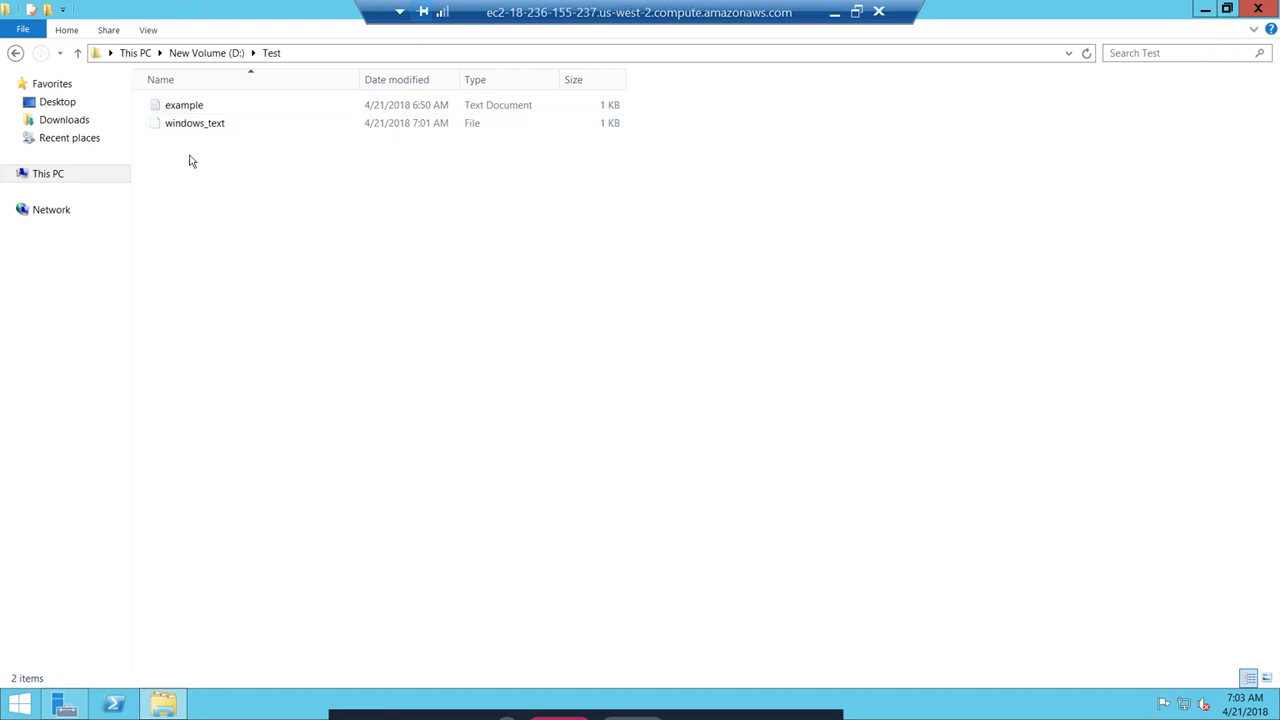
- Open the windows_text file with Notepad to check its contents
{"action": "right_click", "coordinate": [190, 123]}
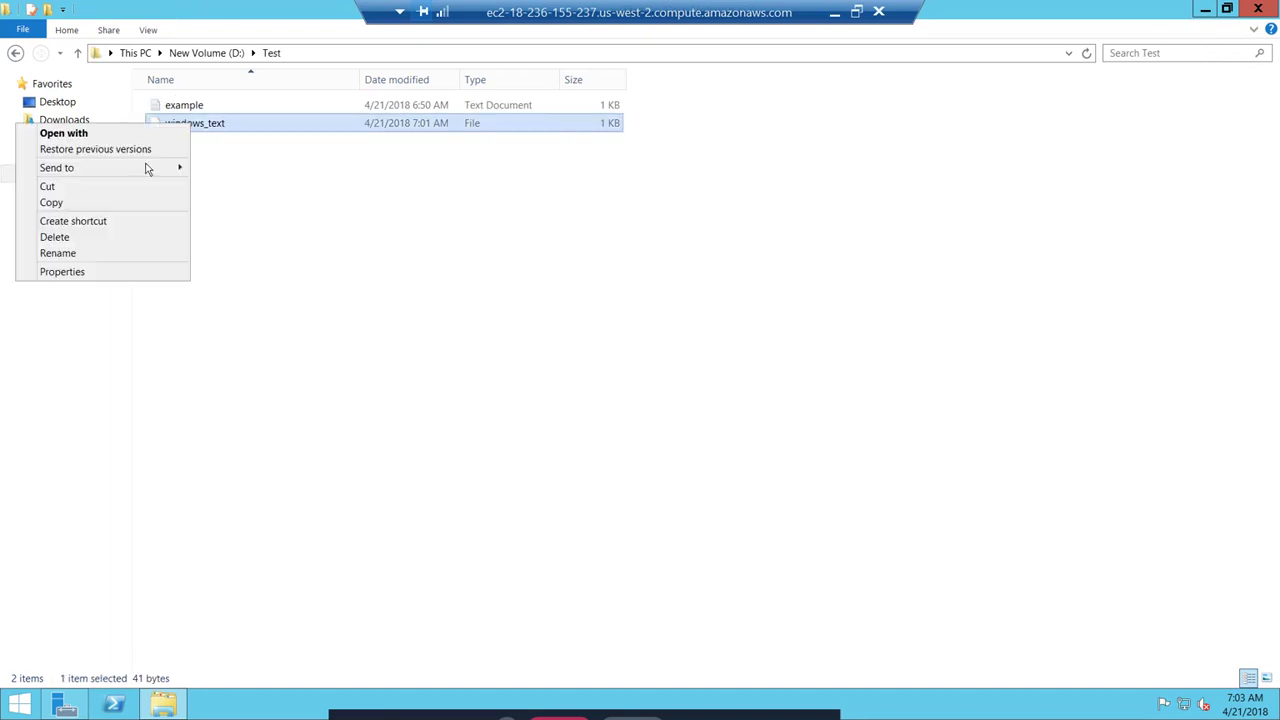
{"action": "left_click", "coordinate": [403, 194]}
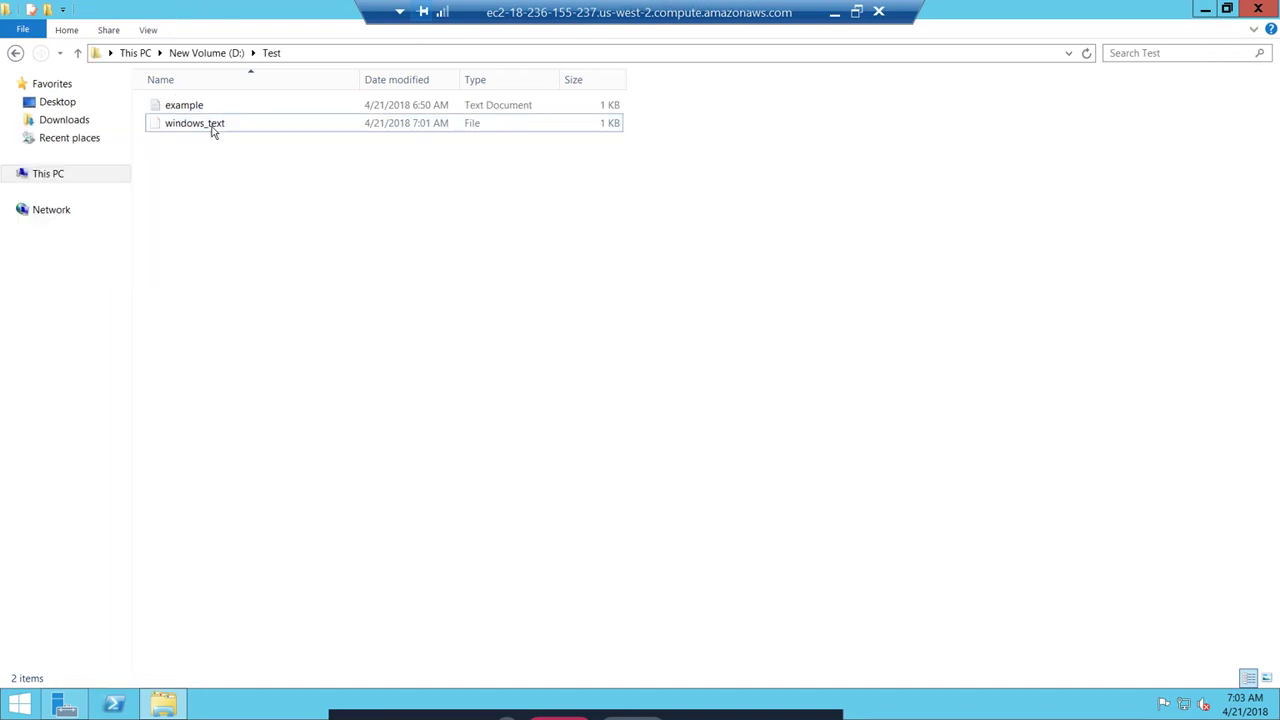
{"action": "left_click", "coordinate": [212, 125]}
{"action": "key", "text": "Return"}
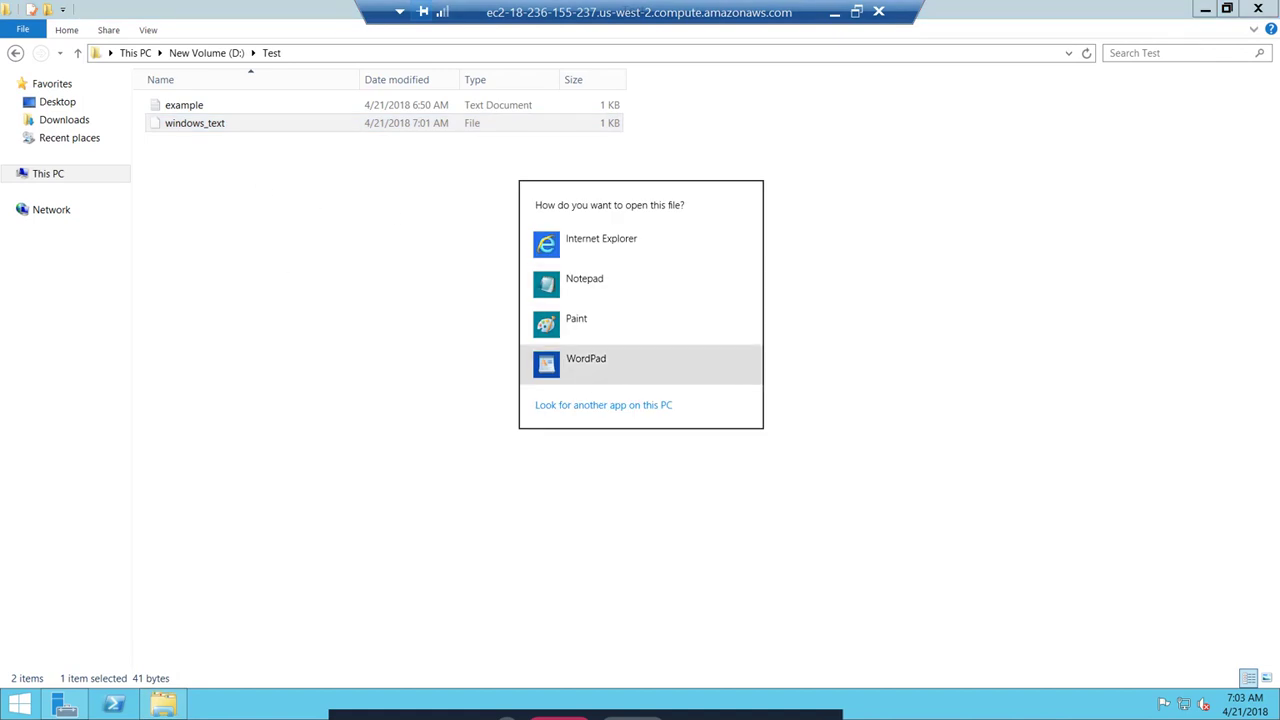
{"action": "left_click", "coordinate": [587, 287]}
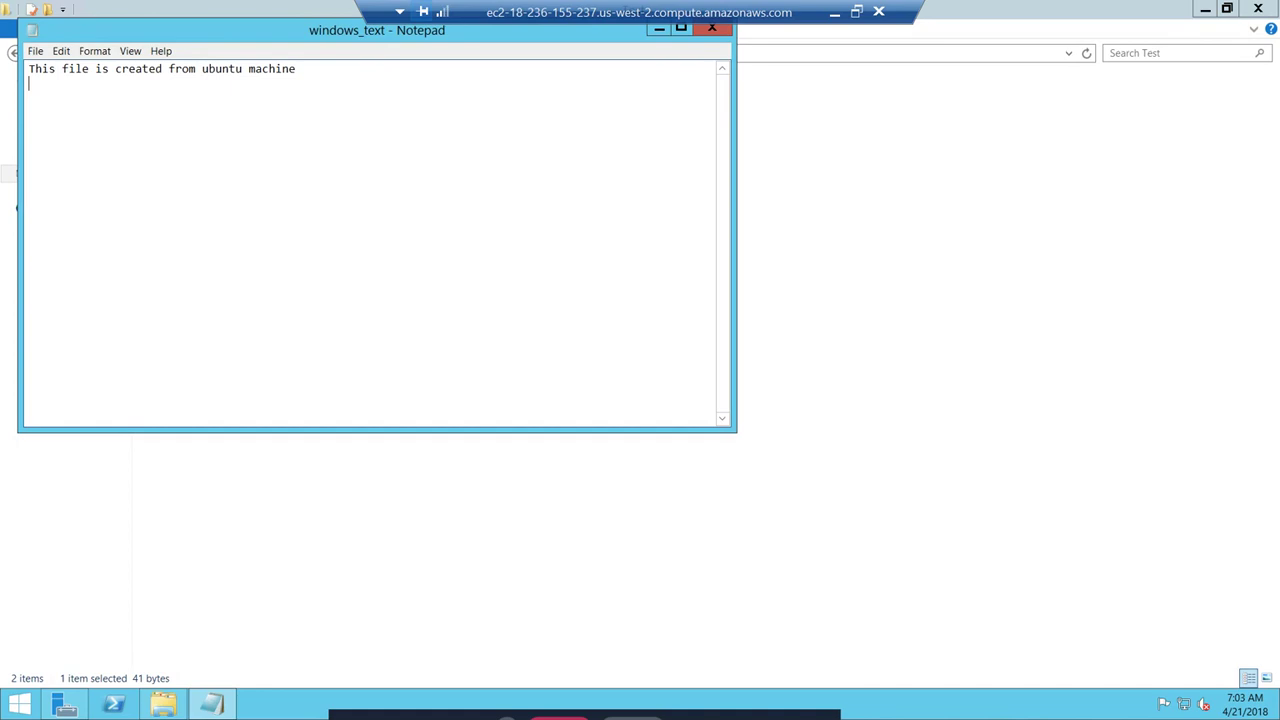
- Close the windows_text file, minimize the remote desktop session and clear the highlighted path in the Ubuntu terminal
{"action": "left_click", "coordinate": [703, 36]}
{"action": "left_click", "coordinate": [836, 14]}
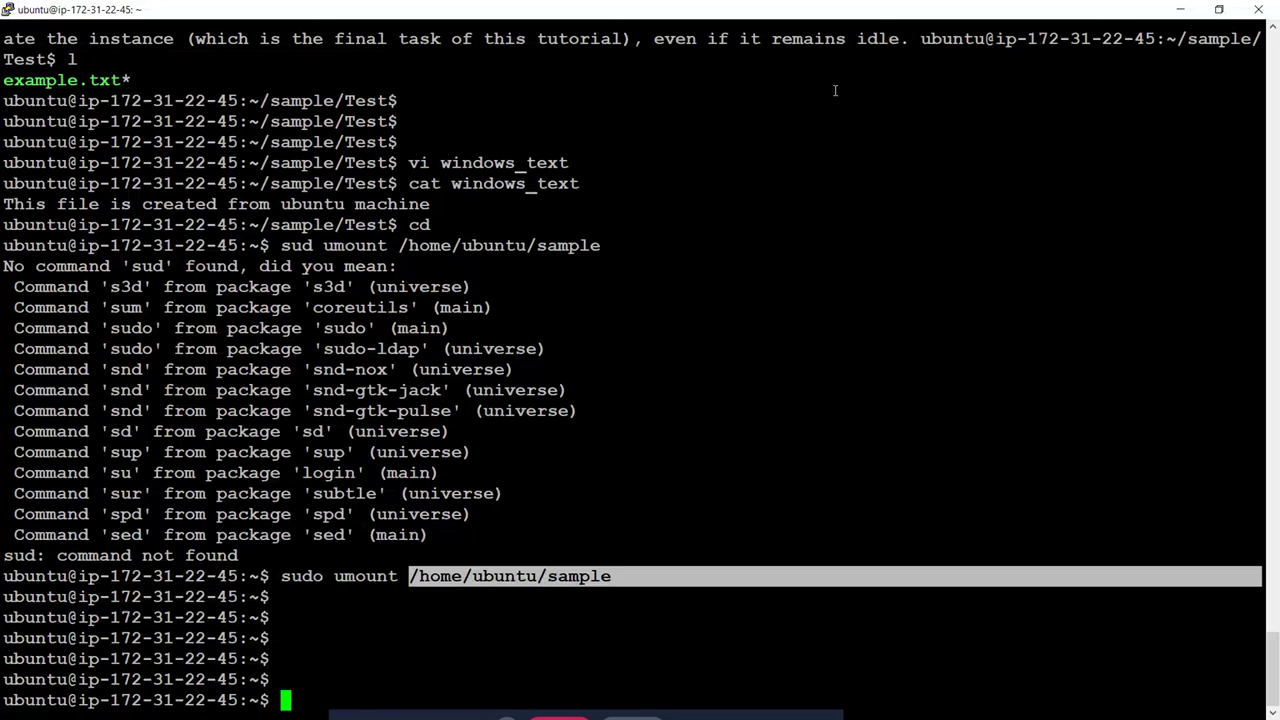
{"action": "left_click", "coordinate": [720, 654]}
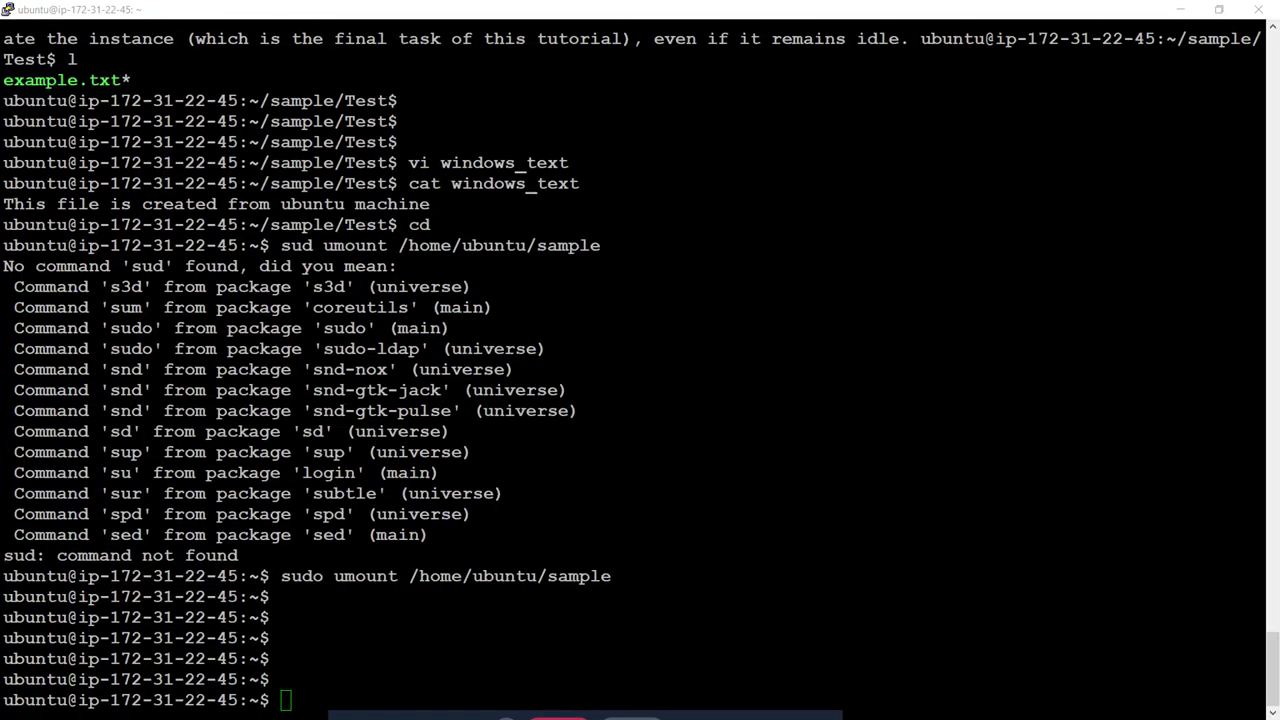